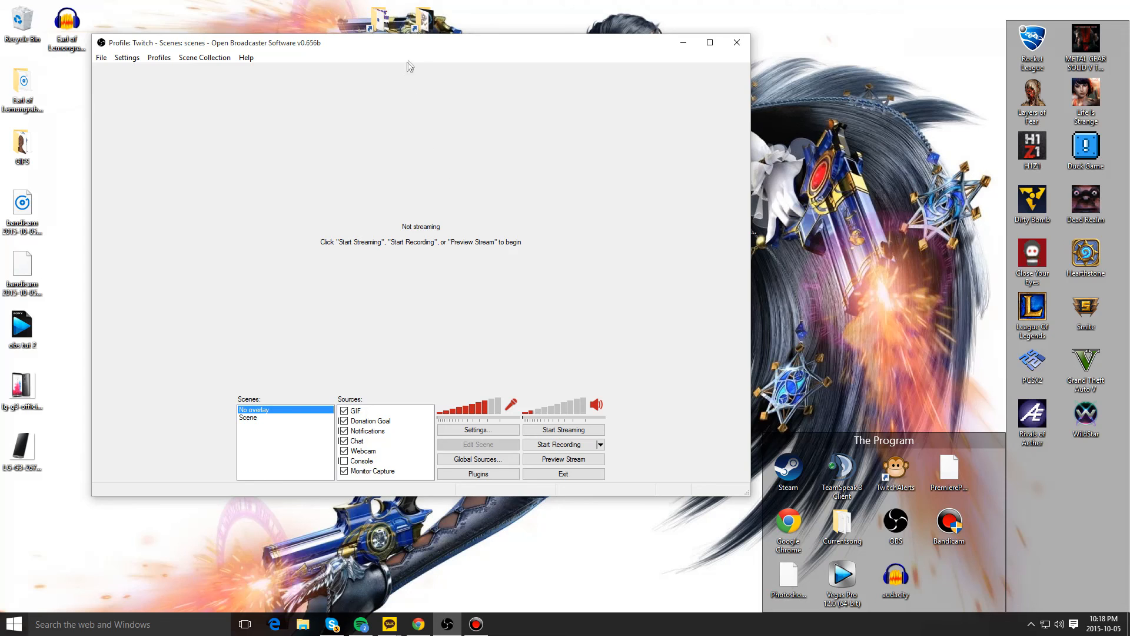
Step: Remove the scene named Scene from the scene list and confirm its deletion
{"action": "mouse_move", "coordinate": [415, 52]}
{"action": "left_mouse_down"}
{"action": "mouse_move", "coordinate": [457, 54]}
{"action": "mouse_move", "coordinate": [406, 59]}
{"action": "left_mouse_up"}
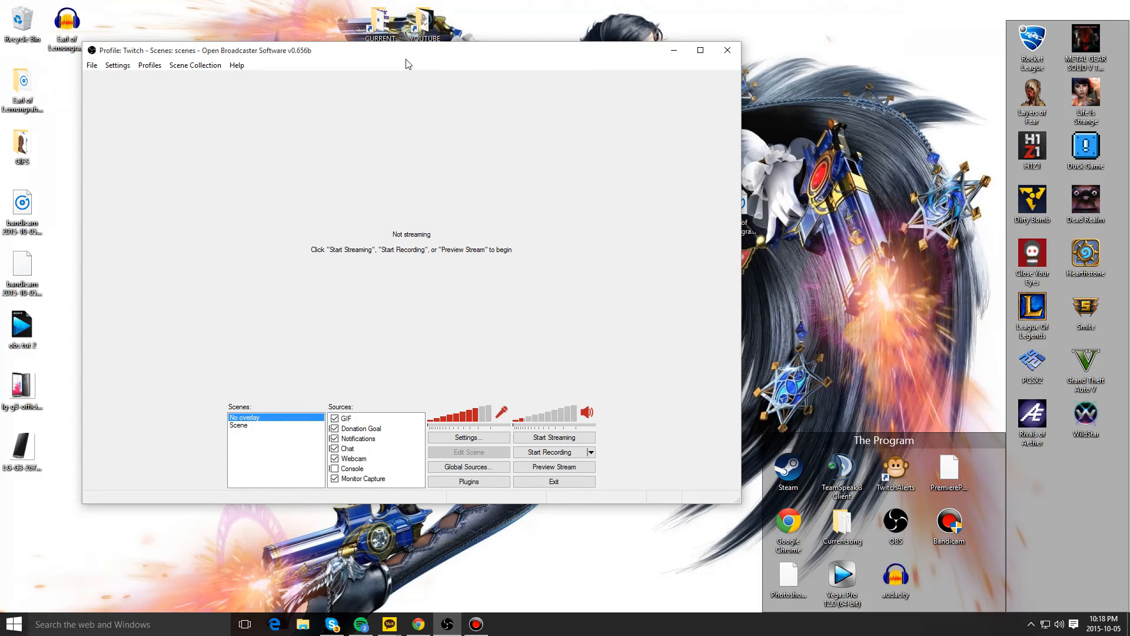
{"action": "left_click_drag", "start_coordinate": [406, 59], "coordinate": [431, 56]}
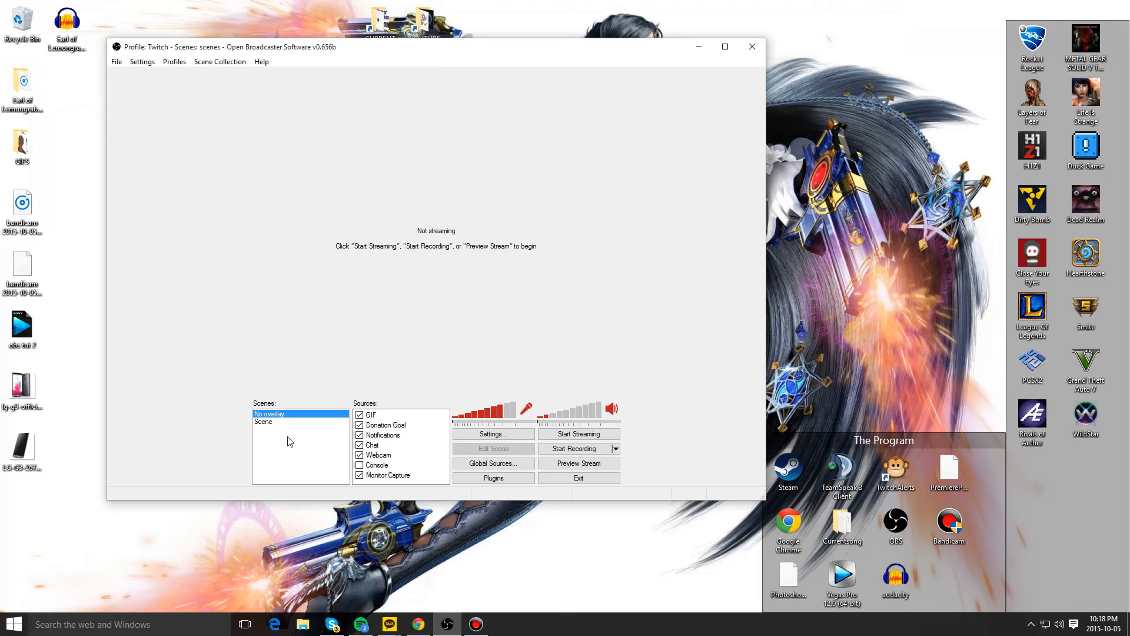
{"action": "left_click", "coordinate": [262, 422]}
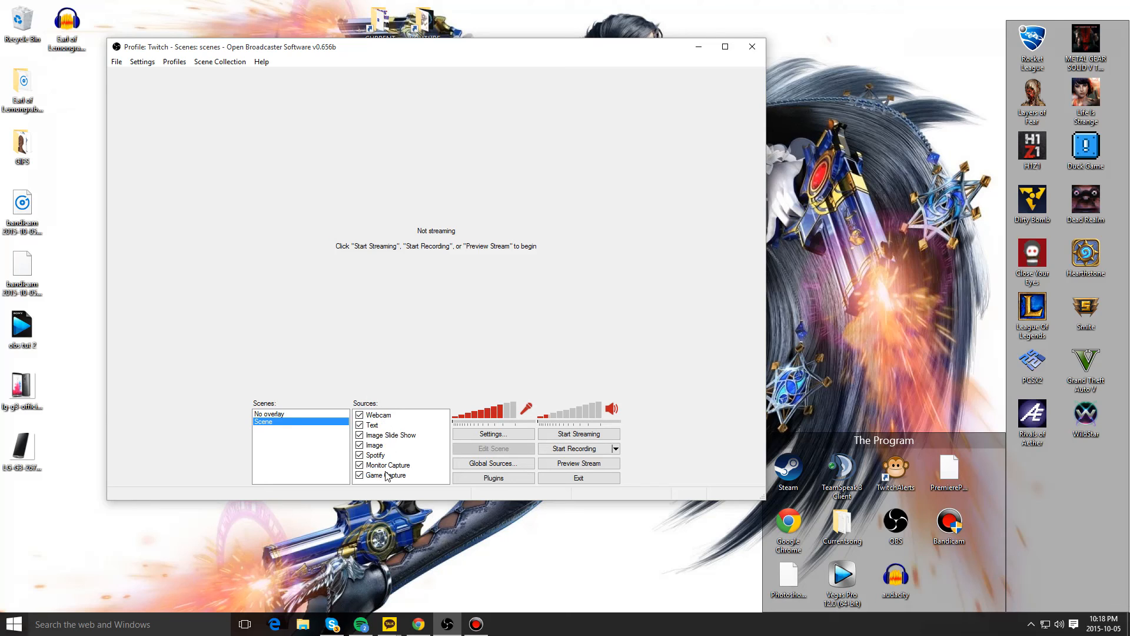
{"action": "right_click", "coordinate": [283, 423]}
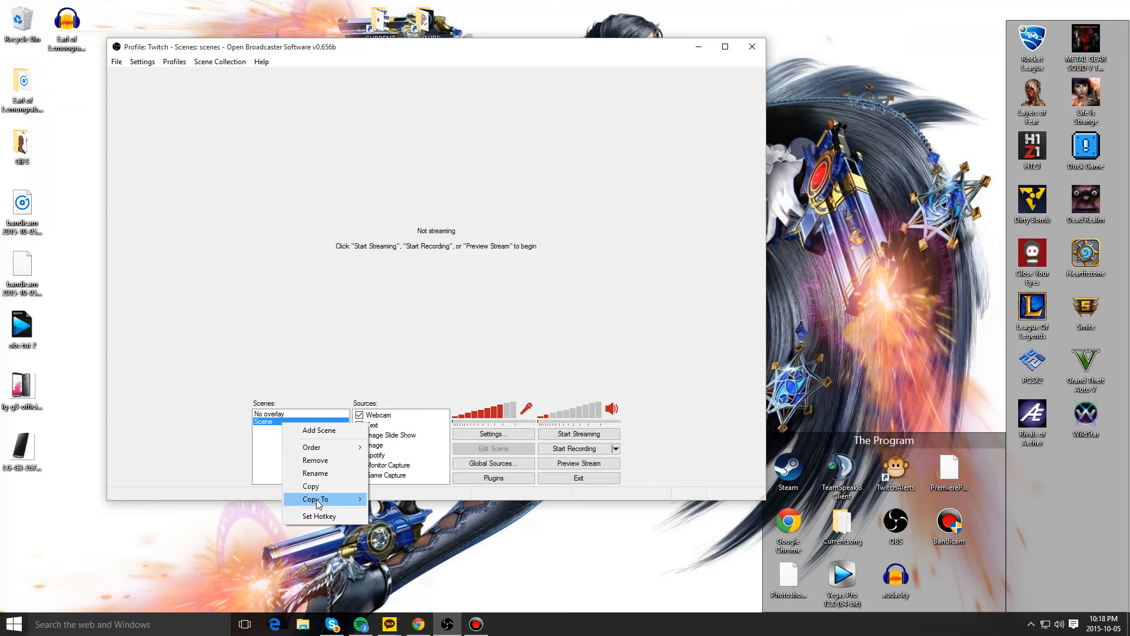
{"action": "left_click", "coordinate": [307, 461]}
{"action": "left_click", "coordinate": [568, 352]}
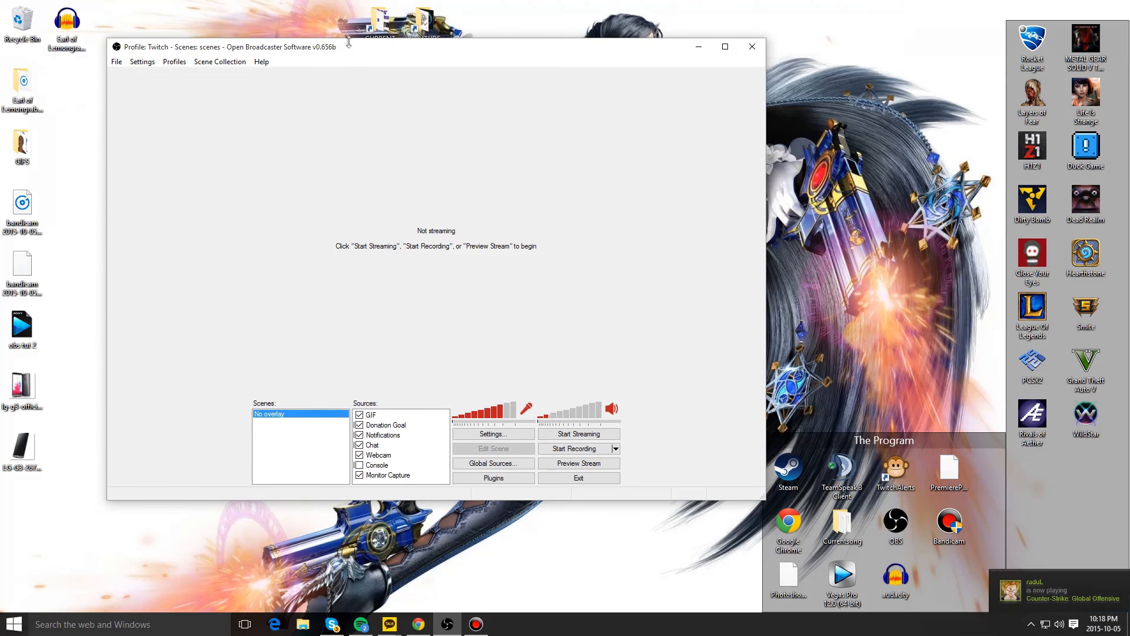
Step: Add a new scene, keeping the default name Scene
{"action": "left_click_drag", "start_coordinate": [355, 49], "coordinate": [365, 34]}
{"action": "left_click", "coordinate": [271, 423]}
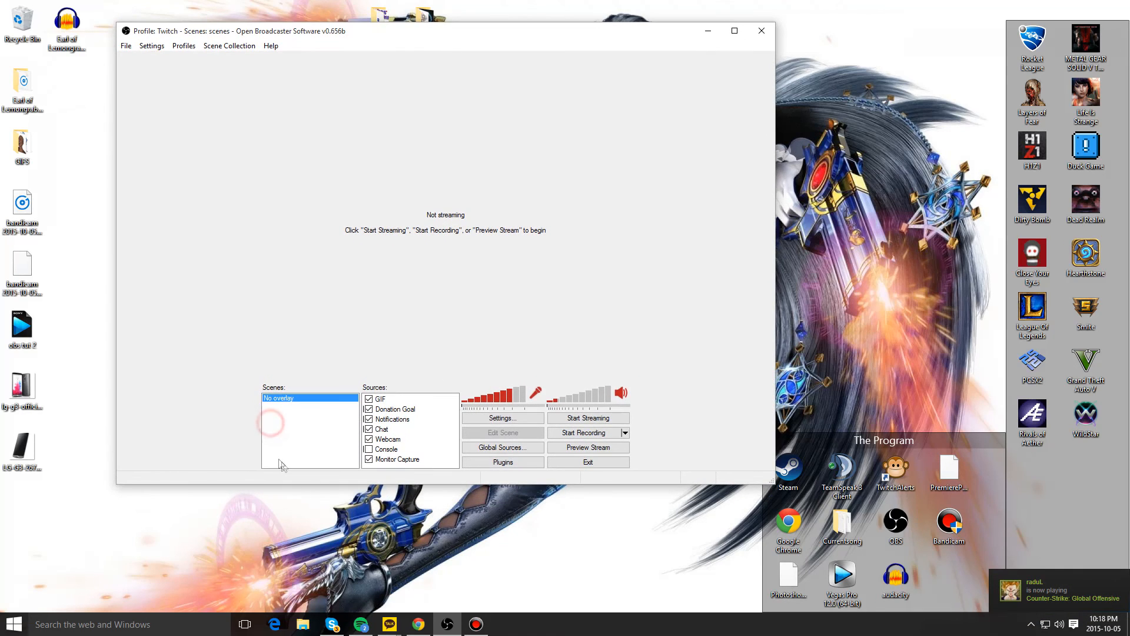
{"action": "left_click_drag", "start_coordinate": [365, 34], "coordinate": [382, 16]}
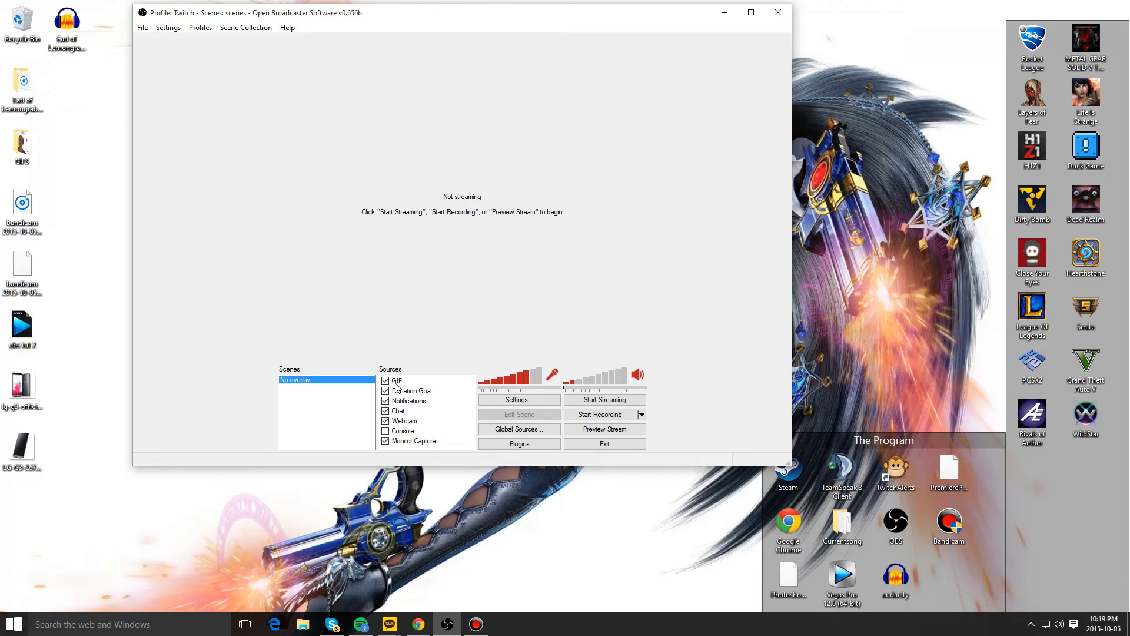
{"action": "right_click", "coordinate": [301, 392]}
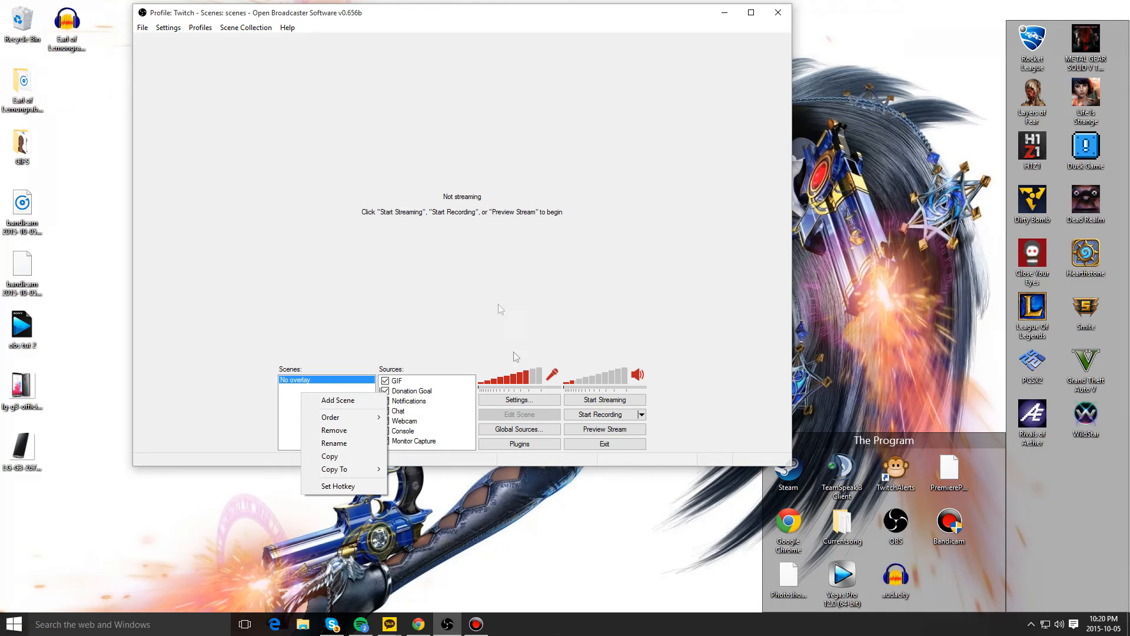
{"action": "left_click", "coordinate": [337, 400]}
{"action": "left_click_drag", "start_coordinate": [497, 278], "coordinate": [493, 139]}
{"action": "left_click", "coordinate": [561, 178]}
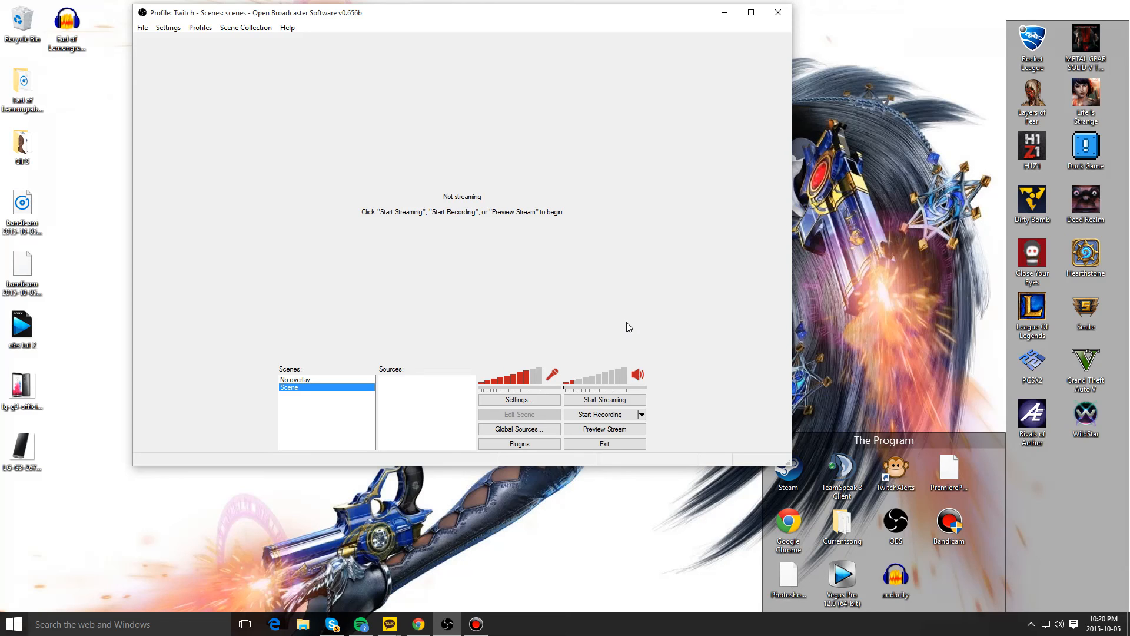
Step: Start the stream preview for the empty scene and reposition the OBS window on the desktop
{"action": "left_click", "coordinate": [600, 433]}
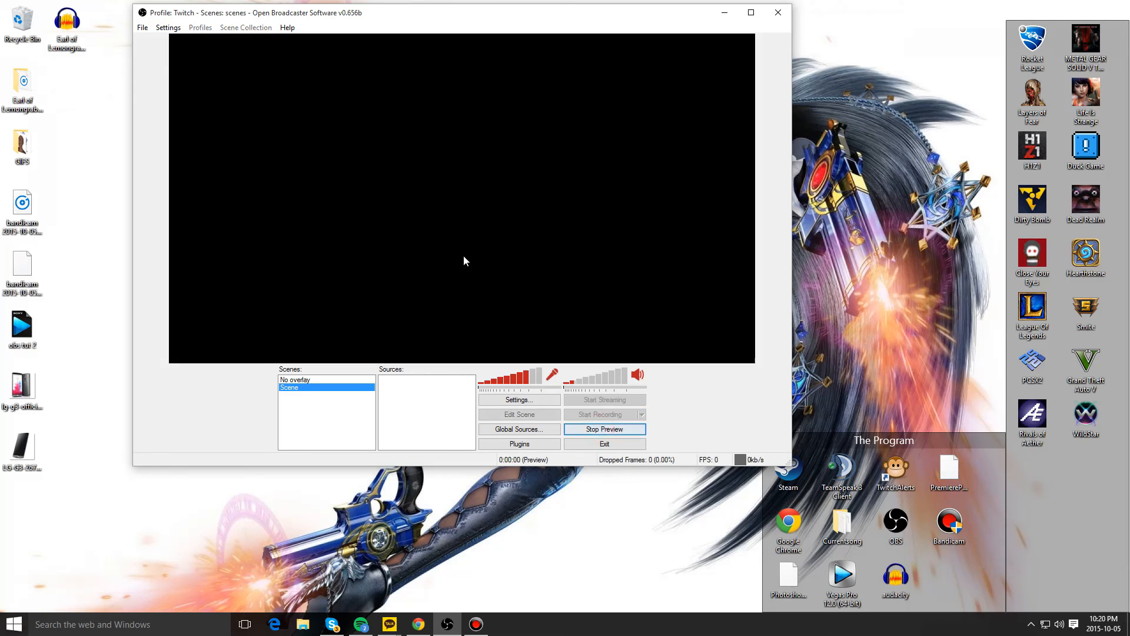
{"action": "left_click_drag", "start_coordinate": [423, 18], "coordinate": [536, 41]}
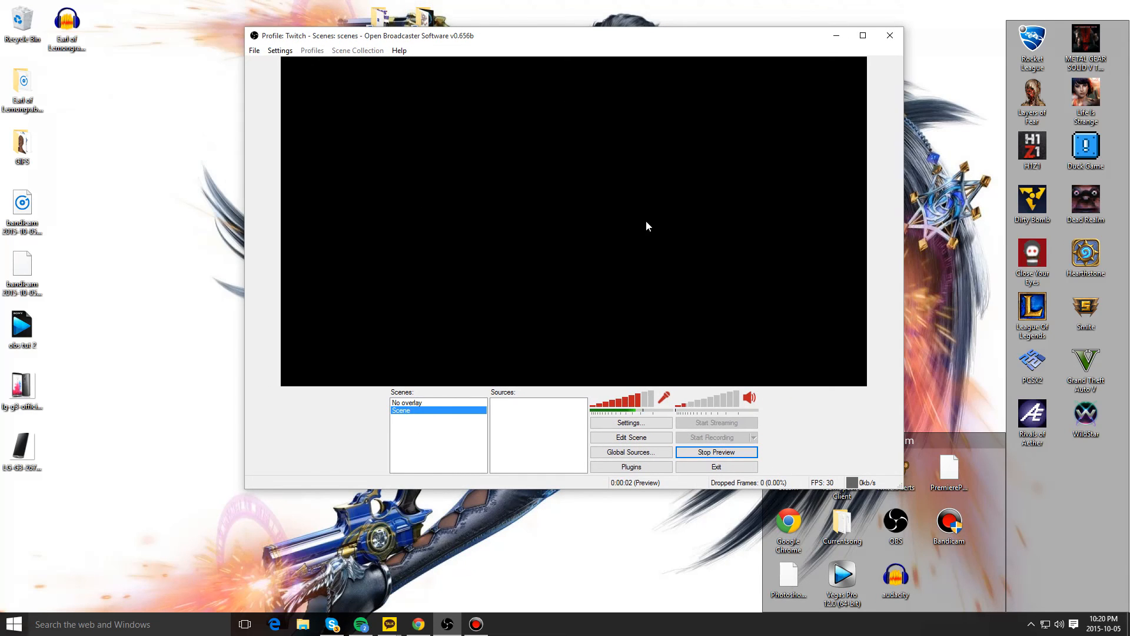
{"action": "left_click", "coordinate": [564, 41]}
{"action": "left_click_drag", "start_coordinate": [570, 46], "coordinate": [575, 48]}
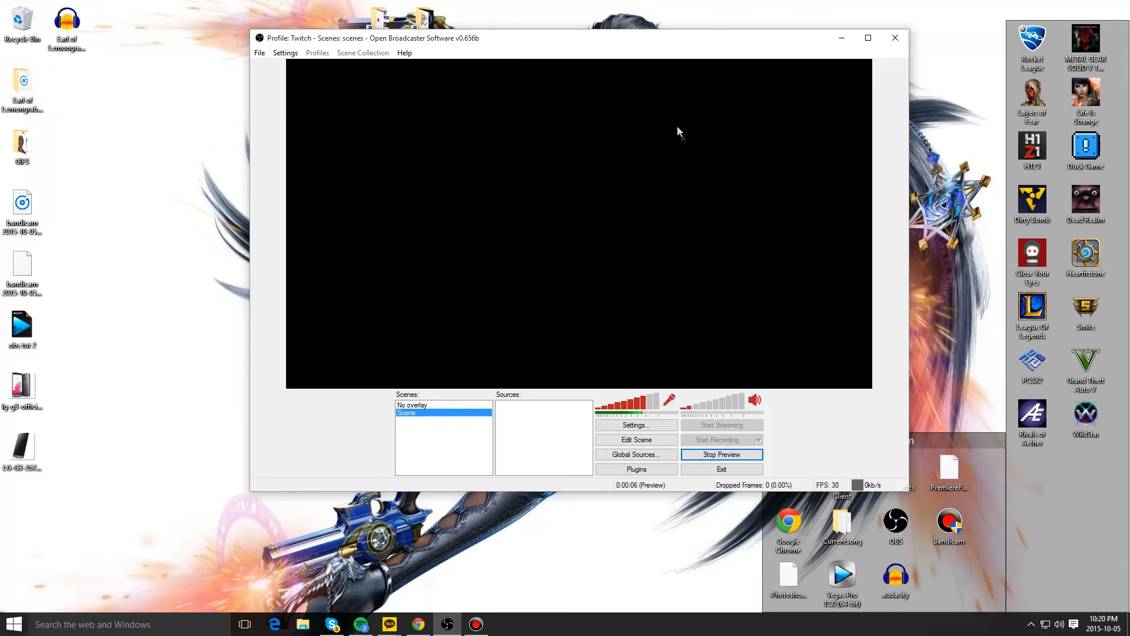
{"action": "left_click_drag", "start_coordinate": [514, 43], "coordinate": [465, 31]}
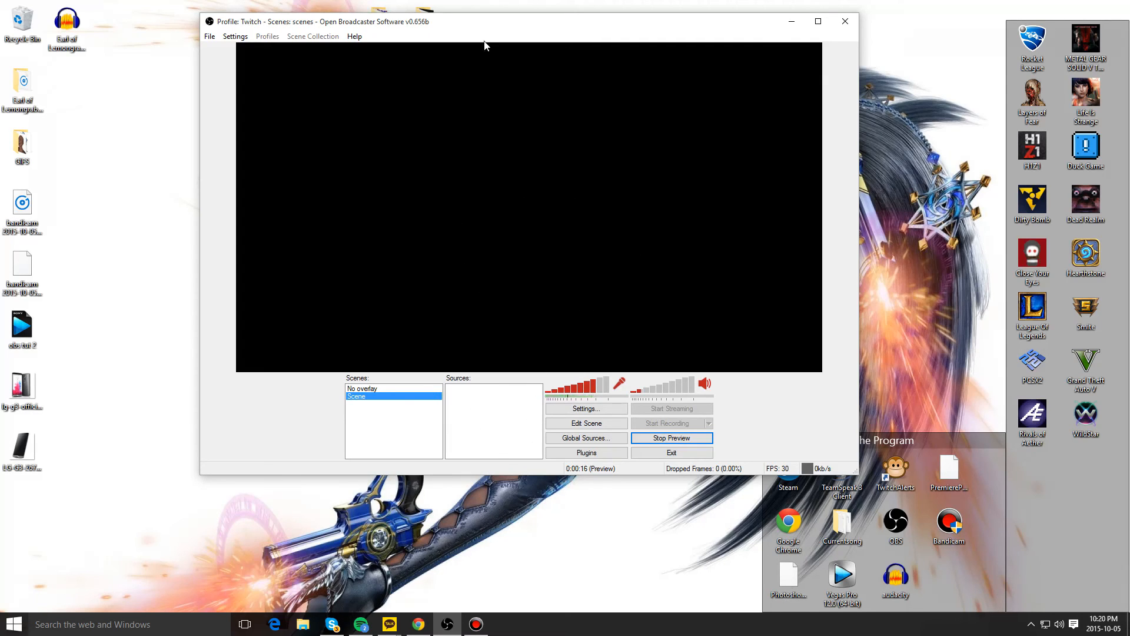
{"action": "left_click_drag", "start_coordinate": [487, 24], "coordinate": [482, 31]}
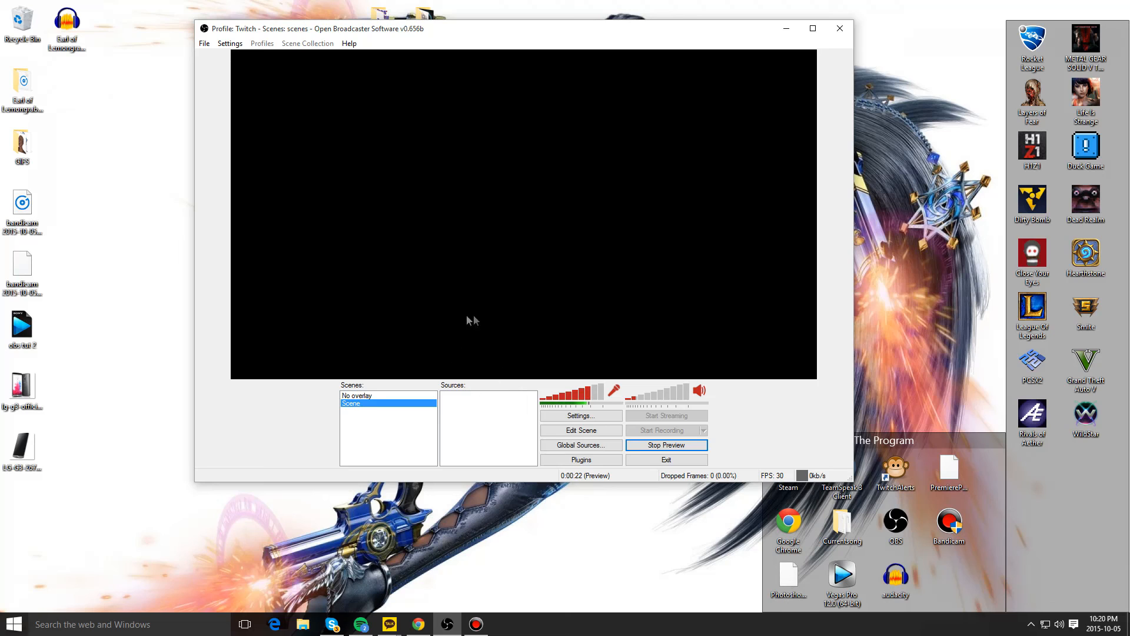
{"action": "left_click_drag", "start_coordinate": [504, 26], "coordinate": [464, 20]}
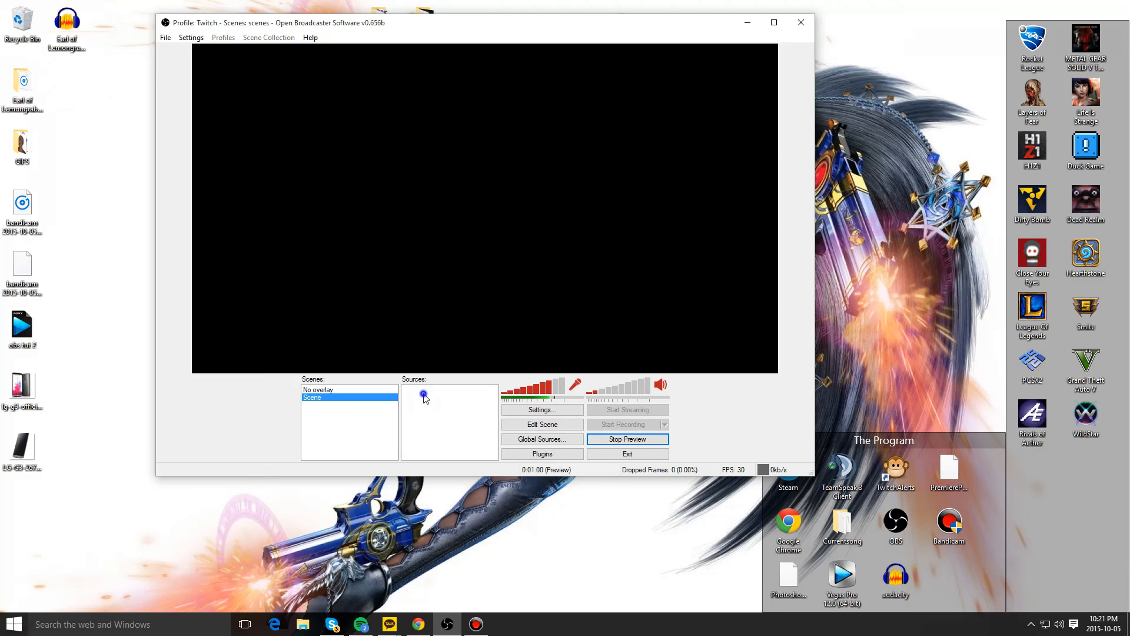
Step: Start adding a Window Capture source with the default name and list the windows available for capture
{"action": "right_click", "coordinate": [422, 396]}
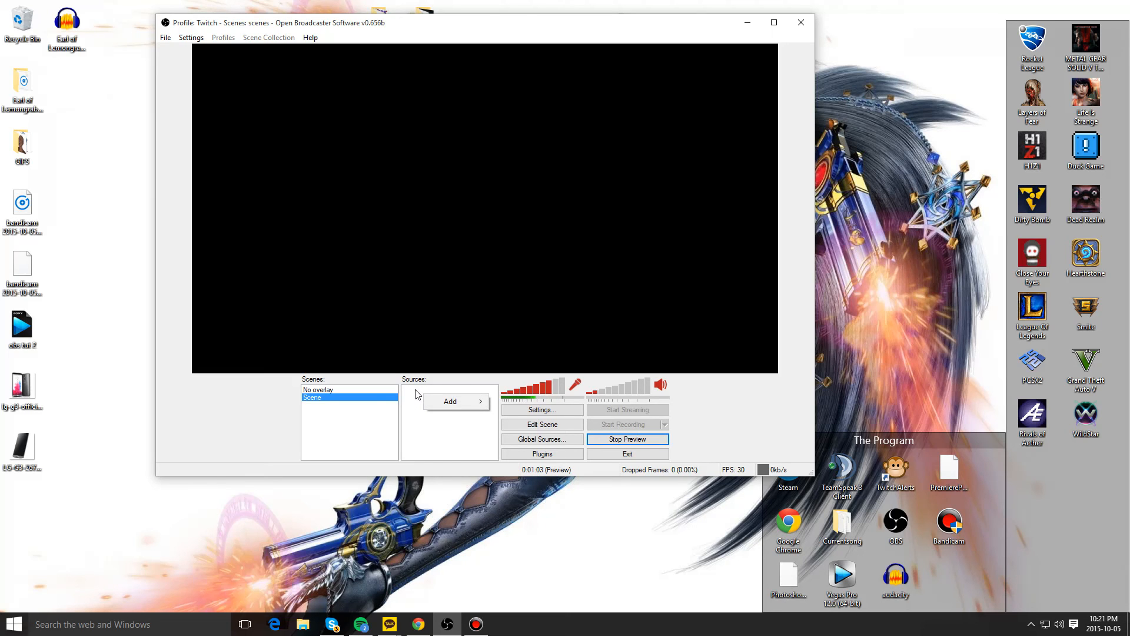
{"action": "mouse_move", "coordinate": [437, 402]}
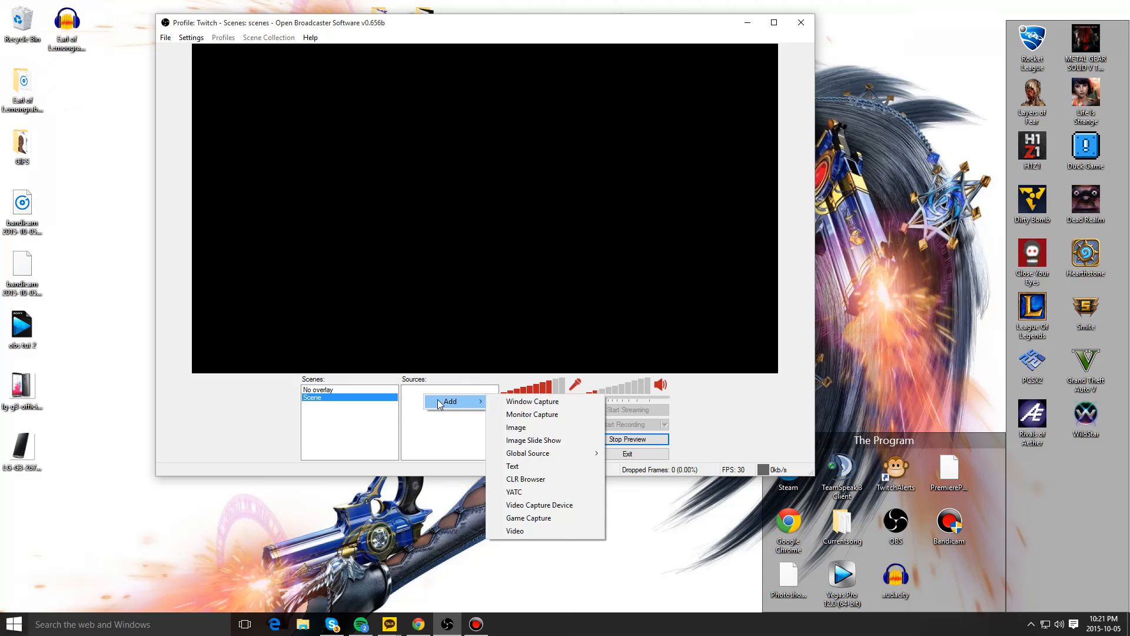
{"action": "left_click", "coordinate": [532, 402]}
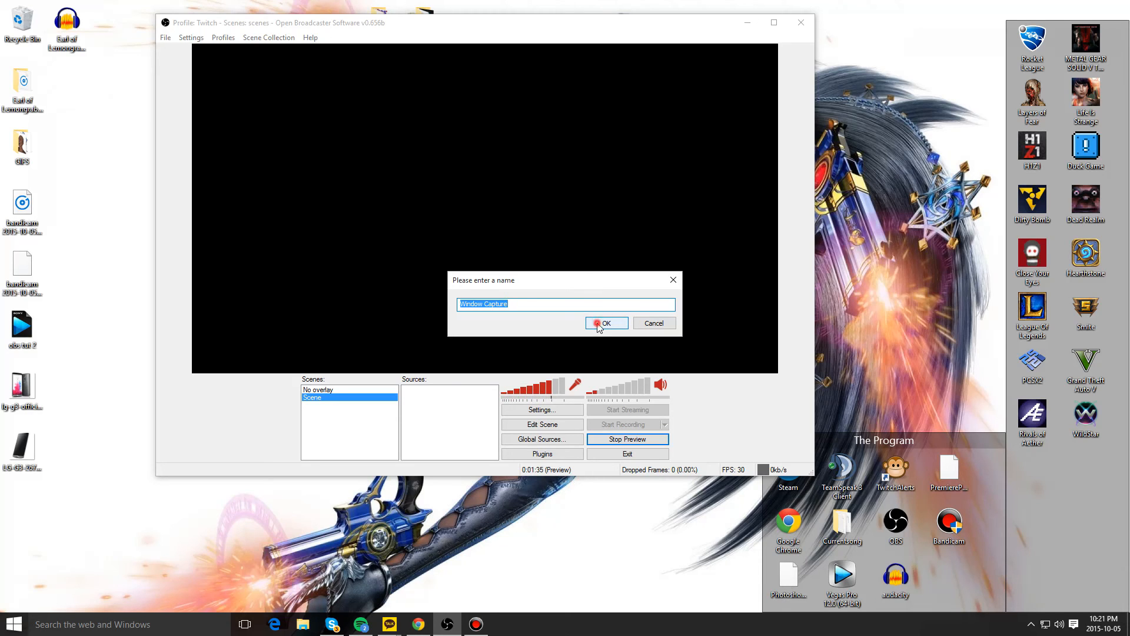
{"action": "left_click", "coordinate": [602, 323]}
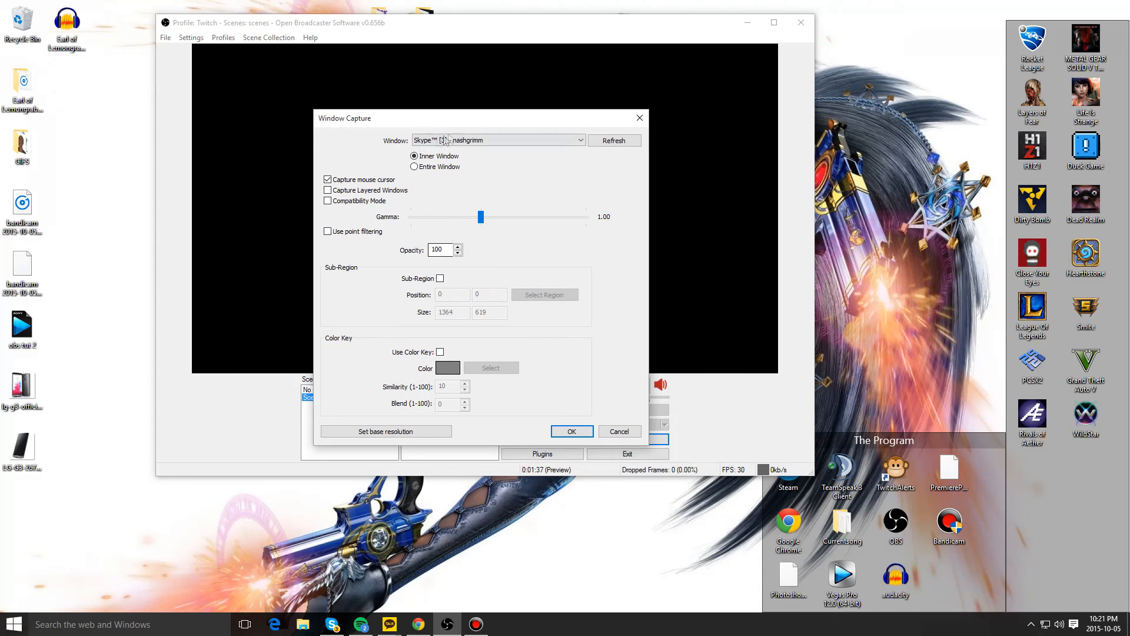
{"action": "left_click", "coordinate": [443, 142]}
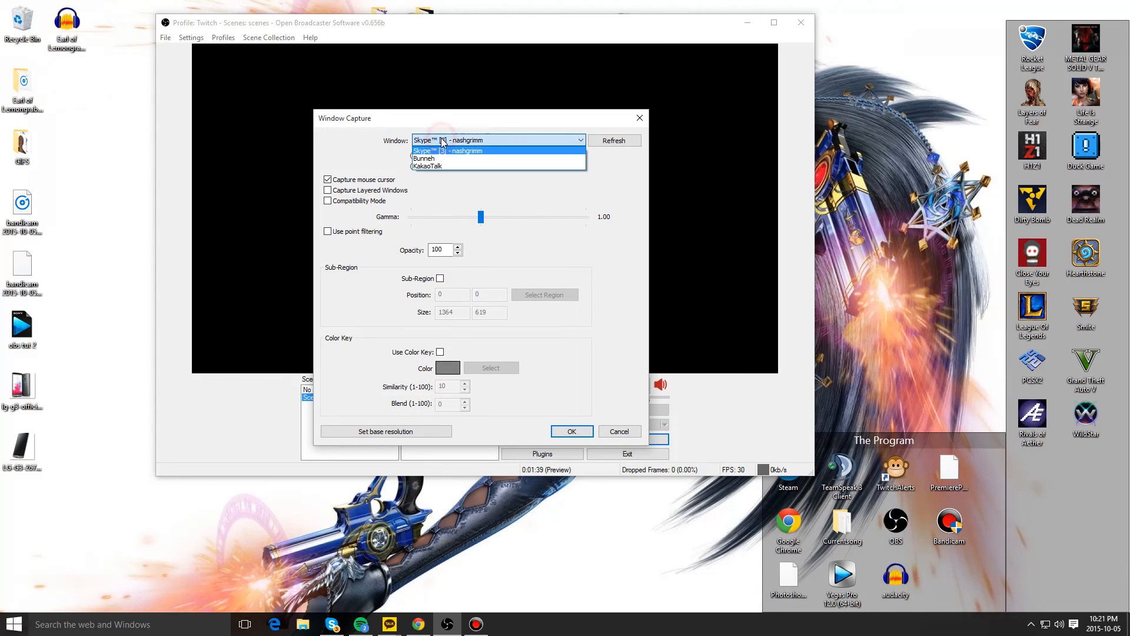
Step: Switch to Spotify, narrow its window and place it beside the capture settings
{"action": "left_click", "coordinate": [361, 624]}
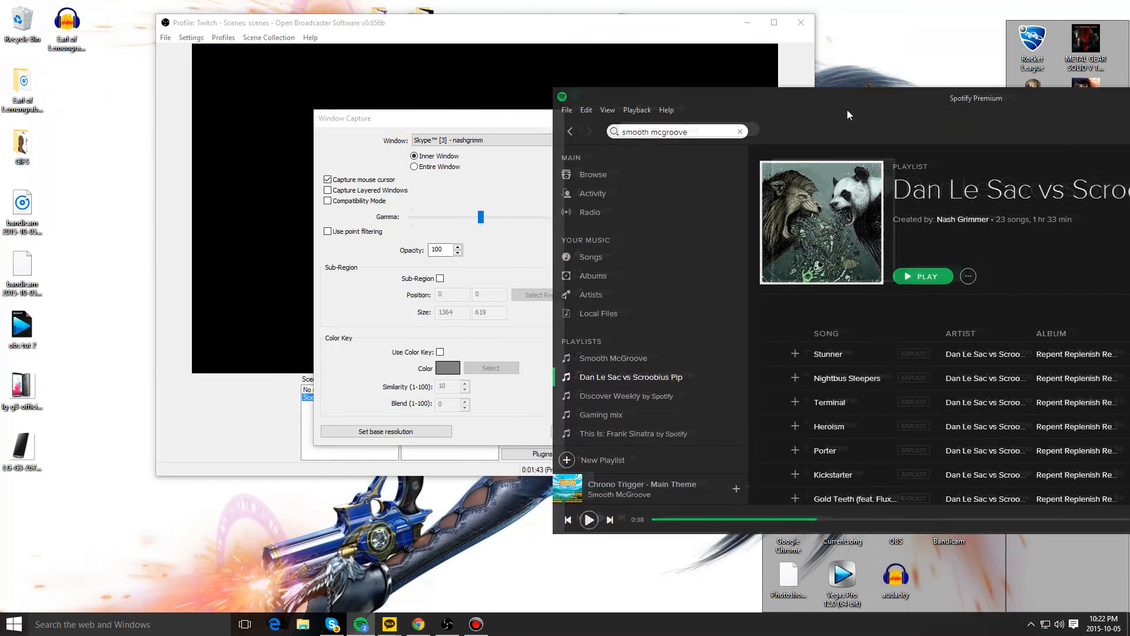
{"action": "left_click_drag", "start_coordinate": [847, 109], "coordinate": [804, 109]}
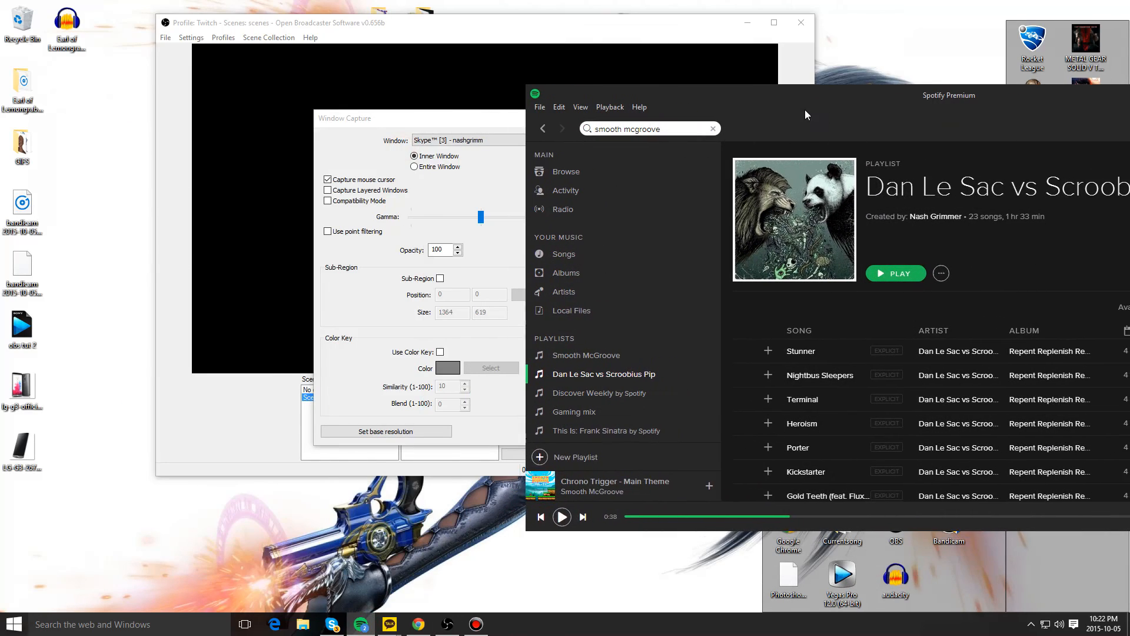
{"action": "left_click_drag", "start_coordinate": [527, 196], "coordinate": [684, 183]}
{"action": "left_click_drag", "start_coordinate": [879, 110], "coordinate": [827, 103]}
Step: Refresh the list of capturable windows and choose Spotify as the window to capture
{"action": "left_click_drag", "start_coordinate": [499, 121], "coordinate": [421, 112]}
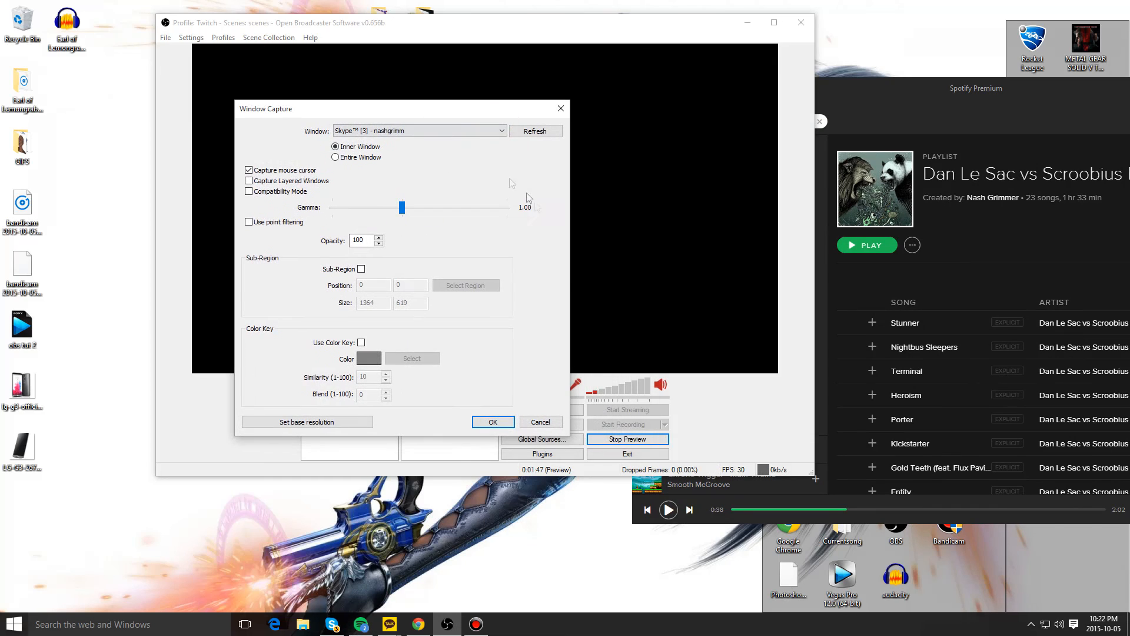
{"action": "left_click", "coordinate": [529, 129]}
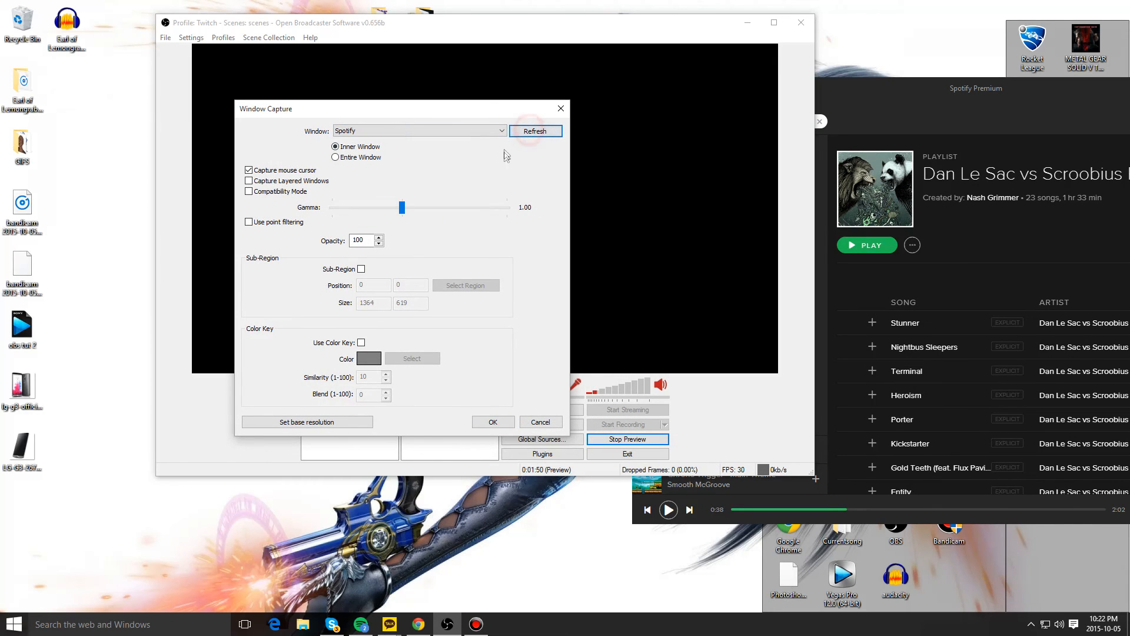
{"action": "left_click", "coordinate": [882, 81]}
{"action": "left_click", "coordinate": [508, 111]}
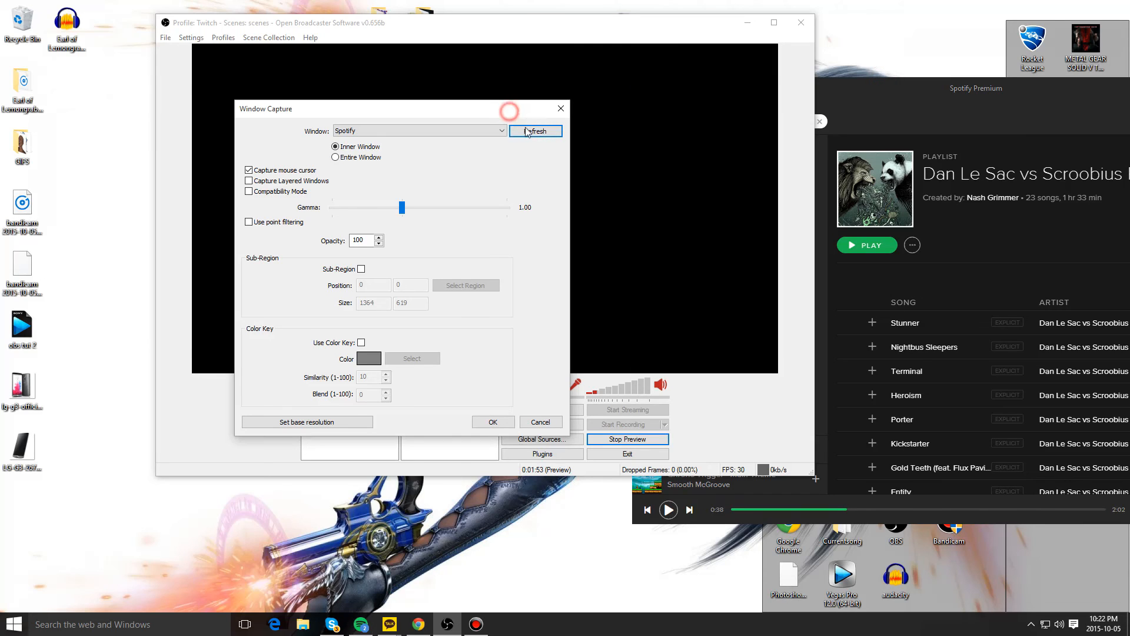
{"action": "left_click", "coordinate": [447, 130]}
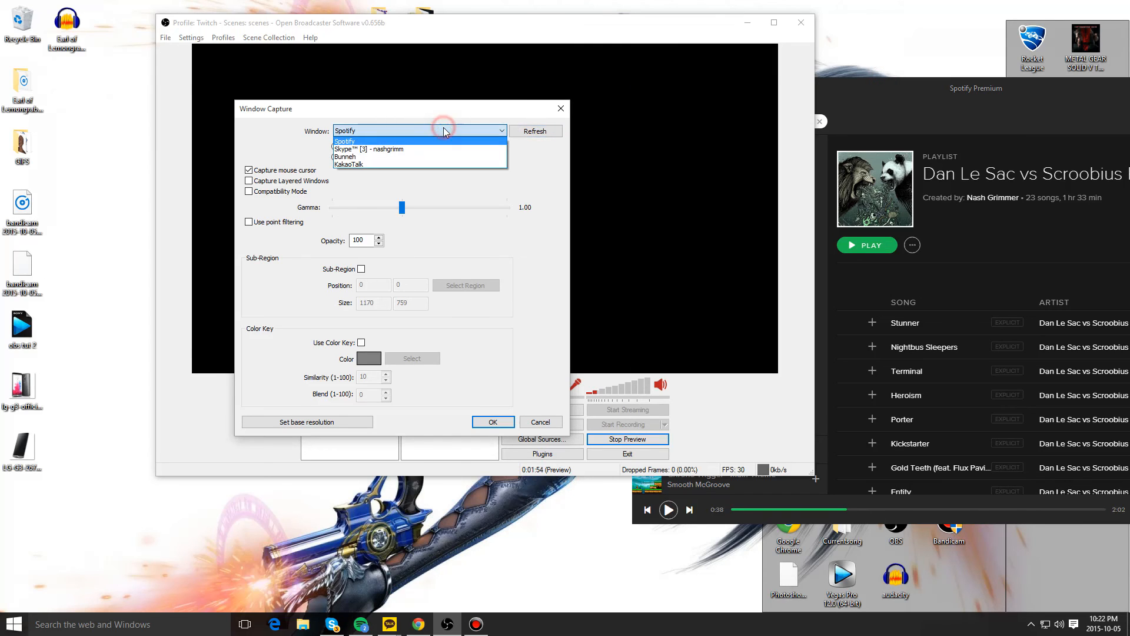
{"action": "left_click", "coordinate": [352, 142]}
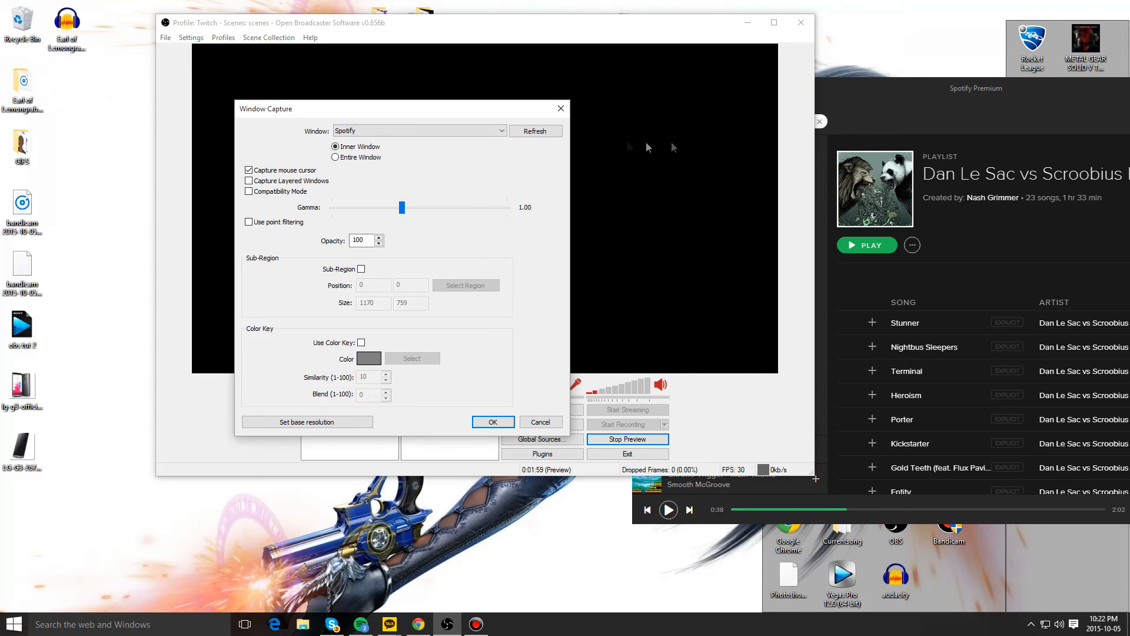
Step: Try excluding the mouse cursor and selecting a capture sub-region, and discard the window capture settings
{"action": "left_click", "coordinate": [249, 171]}
{"action": "left_click", "coordinate": [361, 269]}
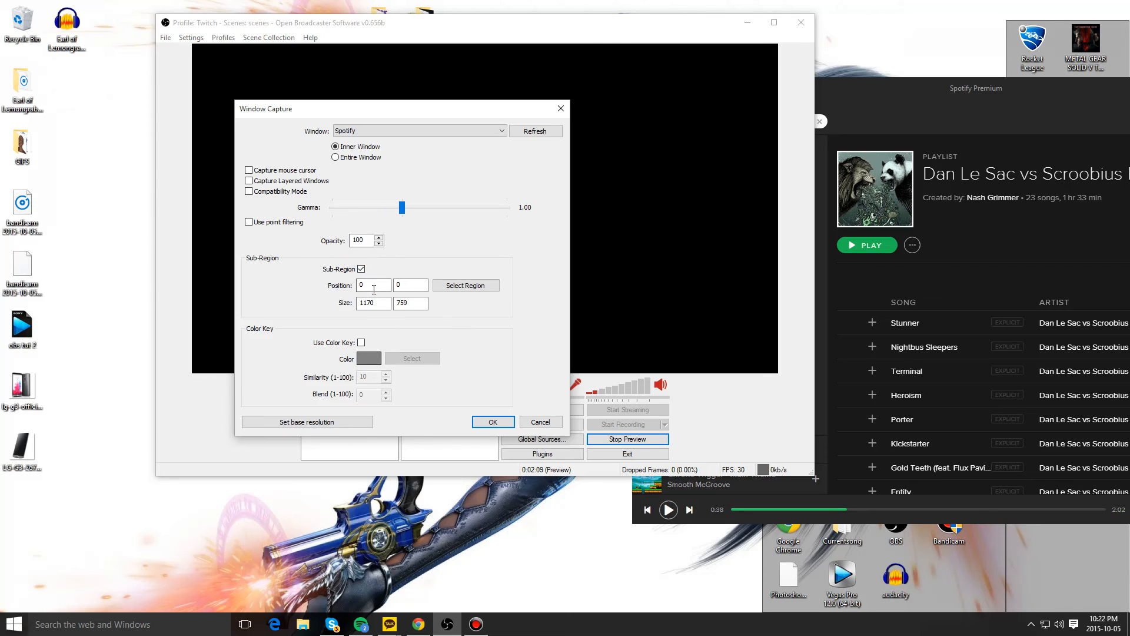
{"action": "left_click", "coordinate": [451, 286]}
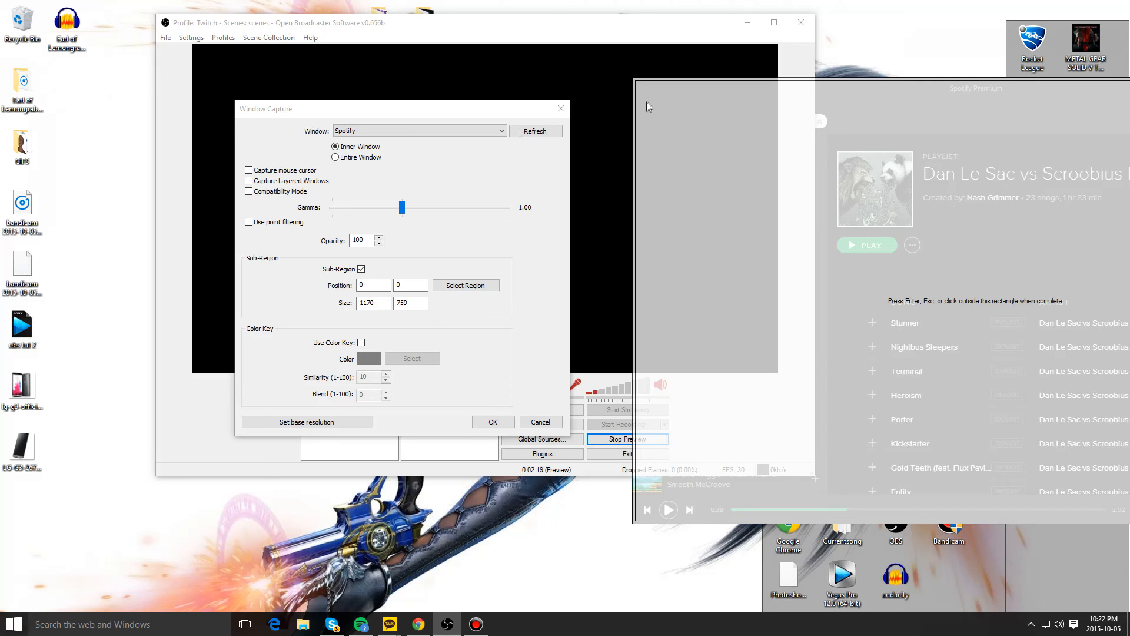
{"action": "left_click", "coordinate": [467, 232]}
{"action": "left_click", "coordinate": [560, 108]}
Step: Shrink the OBS window clear of Spotify and add a Window Capture source with the default name
{"action": "left_click_drag", "start_coordinate": [524, 22], "coordinate": [356, 24]}
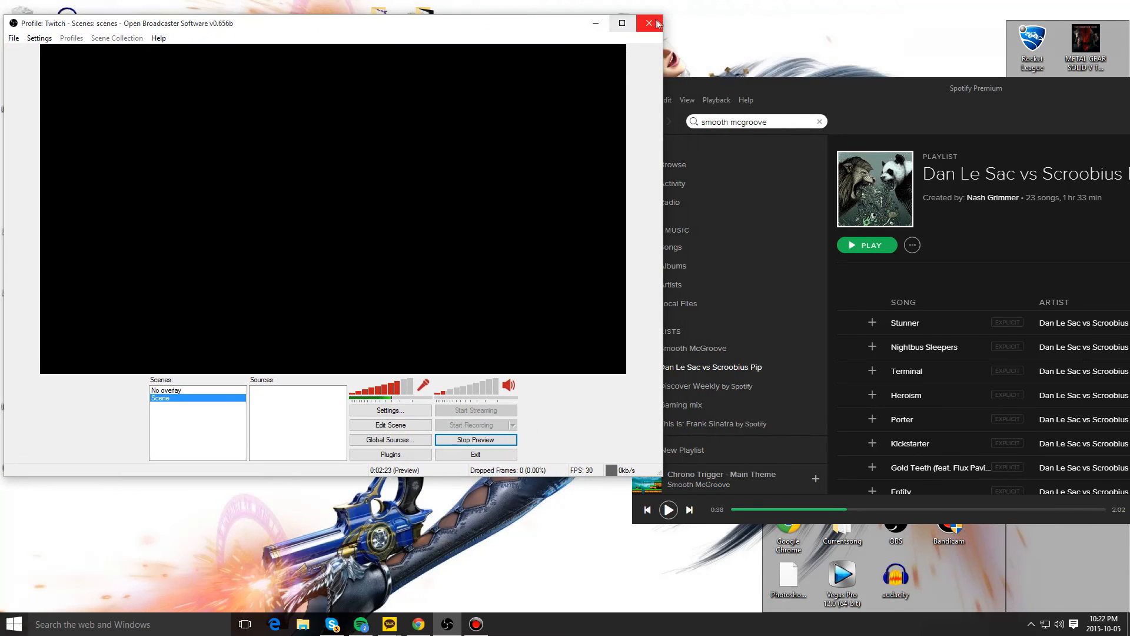
{"action": "left_click_drag", "start_coordinate": [662, 12], "coordinate": [528, 66]}
{"action": "right_click", "coordinate": [314, 384]}
{"action": "mouse_move", "coordinate": [340, 391]}
{"action": "left_click", "coordinate": [406, 389]}
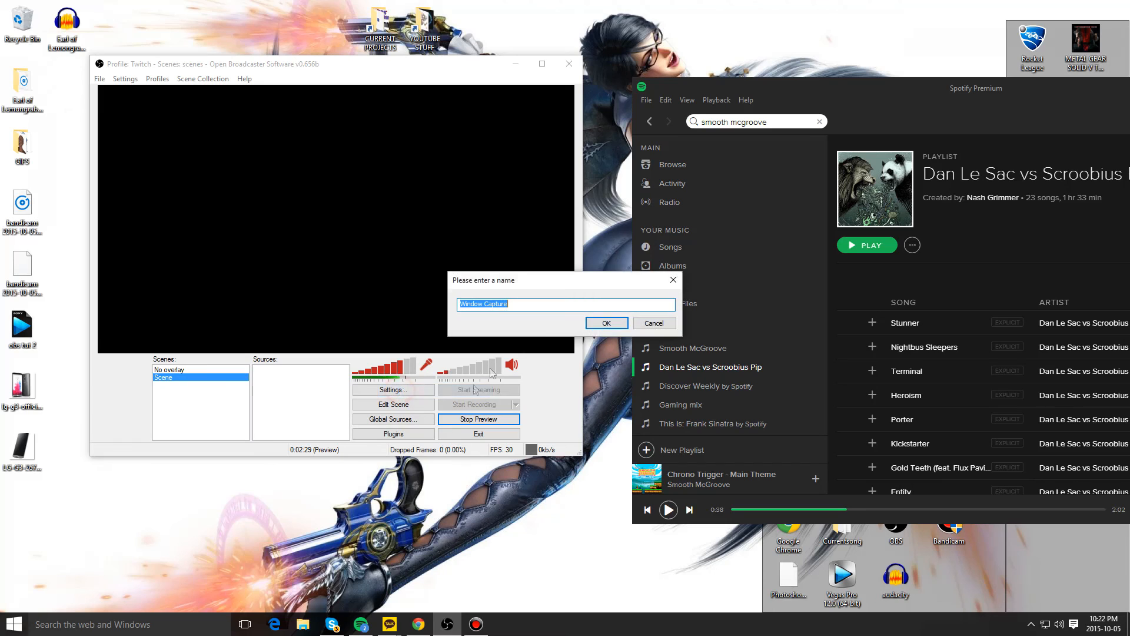
{"action": "left_click", "coordinate": [599, 323]}
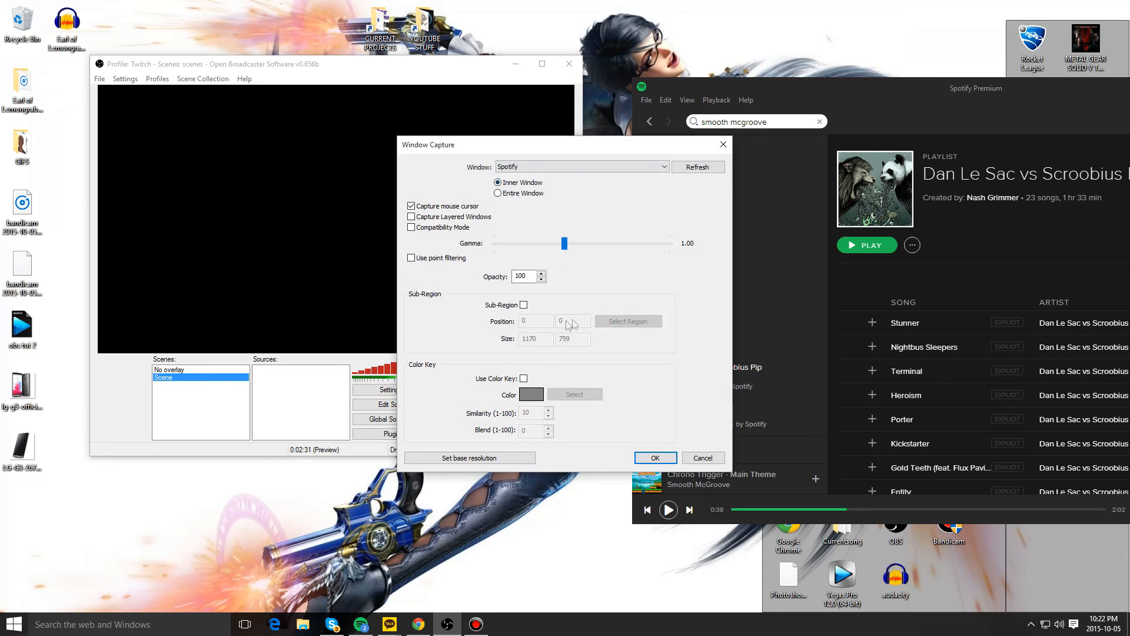
Step: Enable the capture sub-region and move the Window Capture settings clear of the Spotify window
{"action": "left_click", "coordinate": [524, 305]}
{"action": "left_click", "coordinate": [628, 321]}
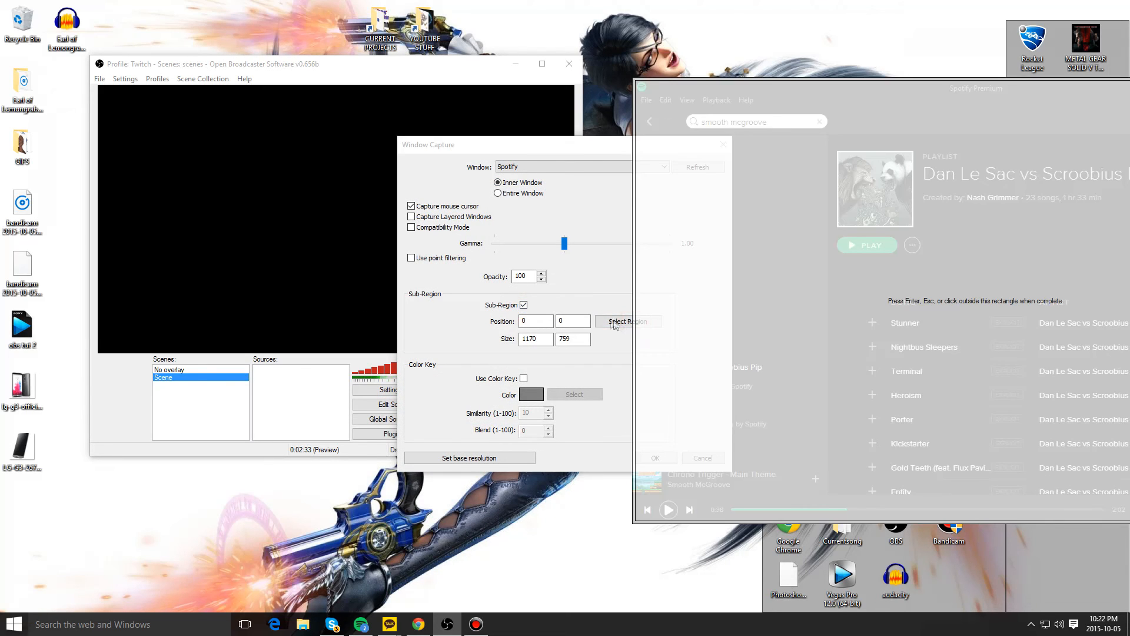
{"action": "left_click", "coordinate": [594, 318]}
{"action": "left_click_drag", "start_coordinate": [618, 146], "coordinate": [414, 139]}
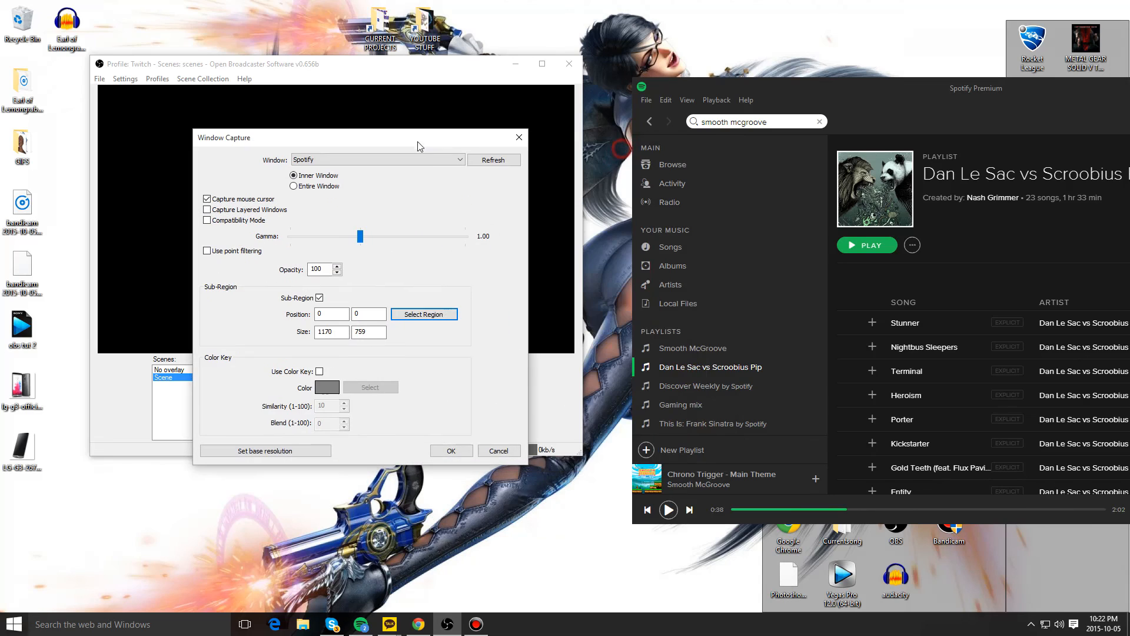
Step: Select only Spotify's current-track strip as the capture region, about 301 × 51 at position 0, 657, and apply the settings
{"action": "left_click", "coordinate": [435, 313]}
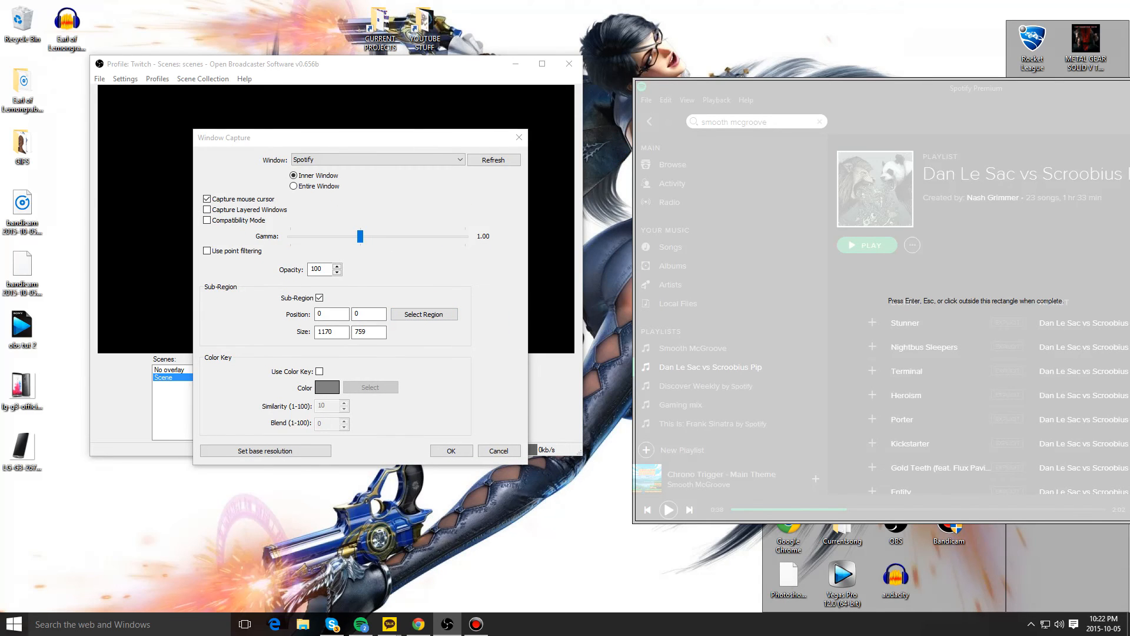
{"action": "left_click_drag", "start_coordinate": [1129, 78], "coordinate": [814, 463]}
{"action": "left_click_drag", "start_coordinate": [740, 523], "coordinate": [741, 492]}
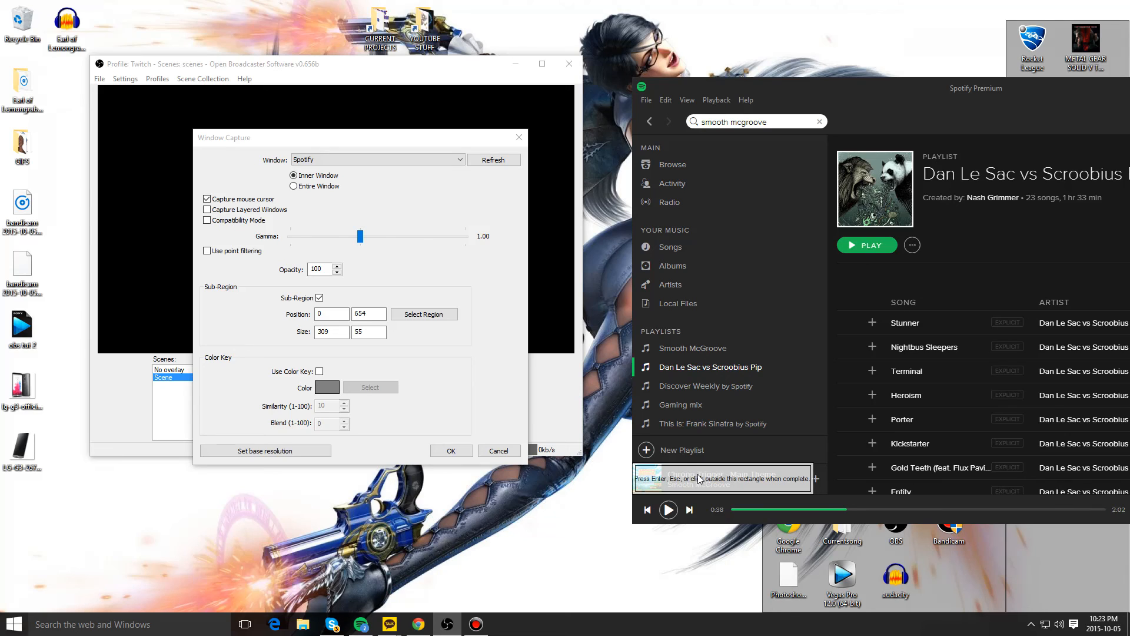
{"action": "mouse_move", "coordinate": [710, 476]}
{"action": "left_mouse_down"}
{"action": "mouse_move", "coordinate": [763, 502]}
{"action": "mouse_move", "coordinate": [725, 502]}
{"action": "mouse_move", "coordinate": [704, 492]}
{"action": "mouse_move", "coordinate": [706, 476]}
{"action": "left_mouse_up"}
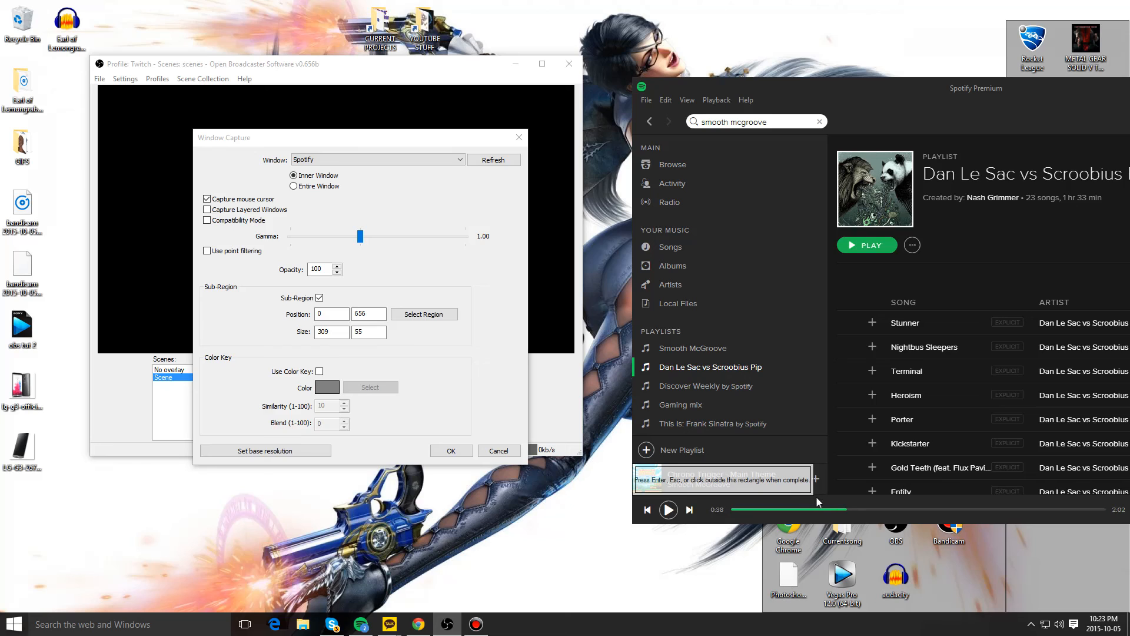
{"action": "left_click_drag", "start_coordinate": [813, 494], "coordinate": [807, 467]}
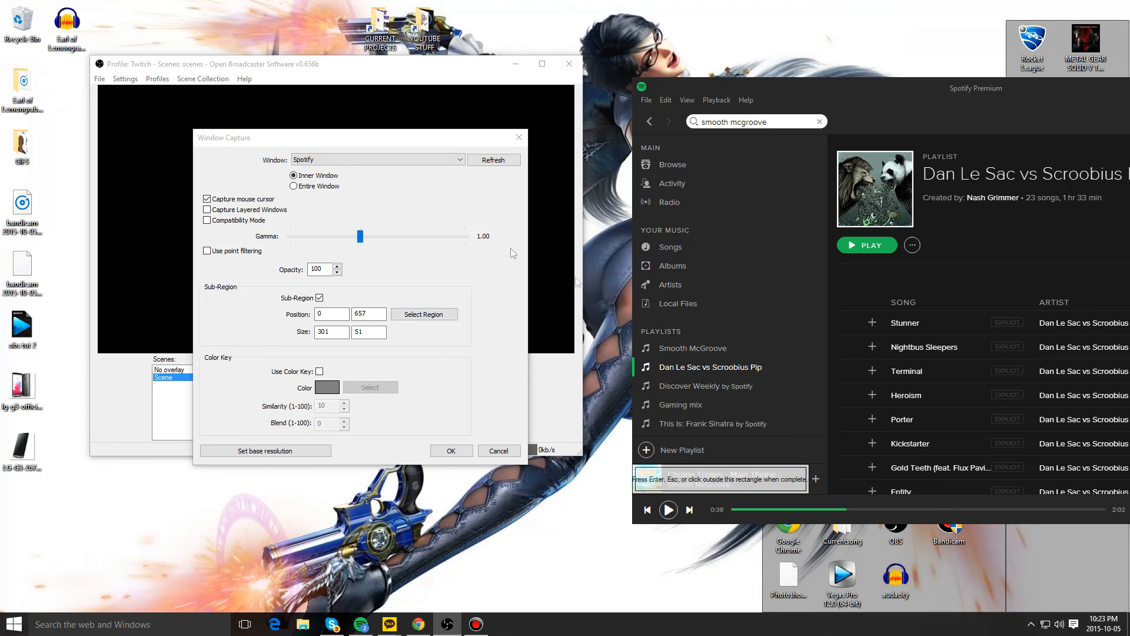
{"action": "left_click", "coordinate": [604, 505]}
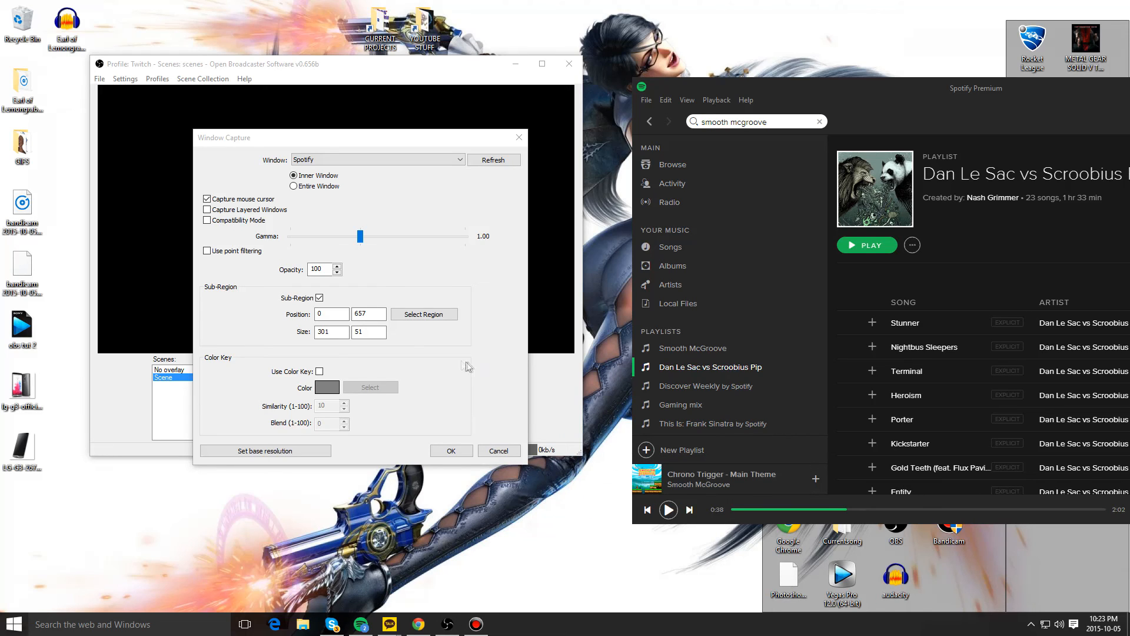
{"action": "left_click_drag", "start_coordinate": [419, 144], "coordinate": [434, 135]}
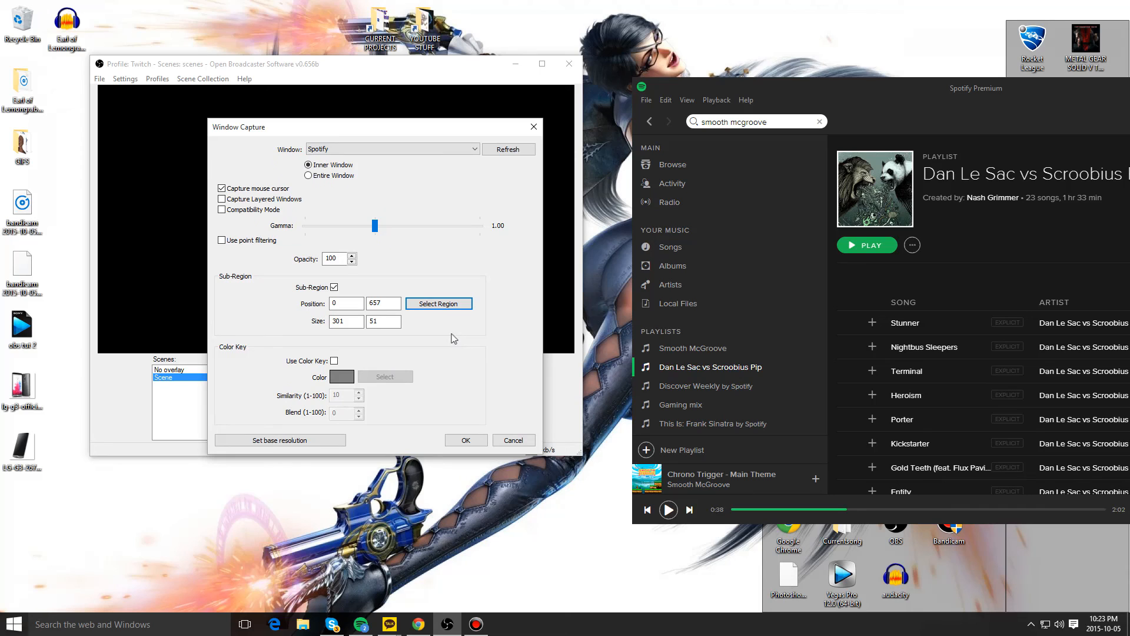
{"action": "left_click", "coordinate": [459, 446]}
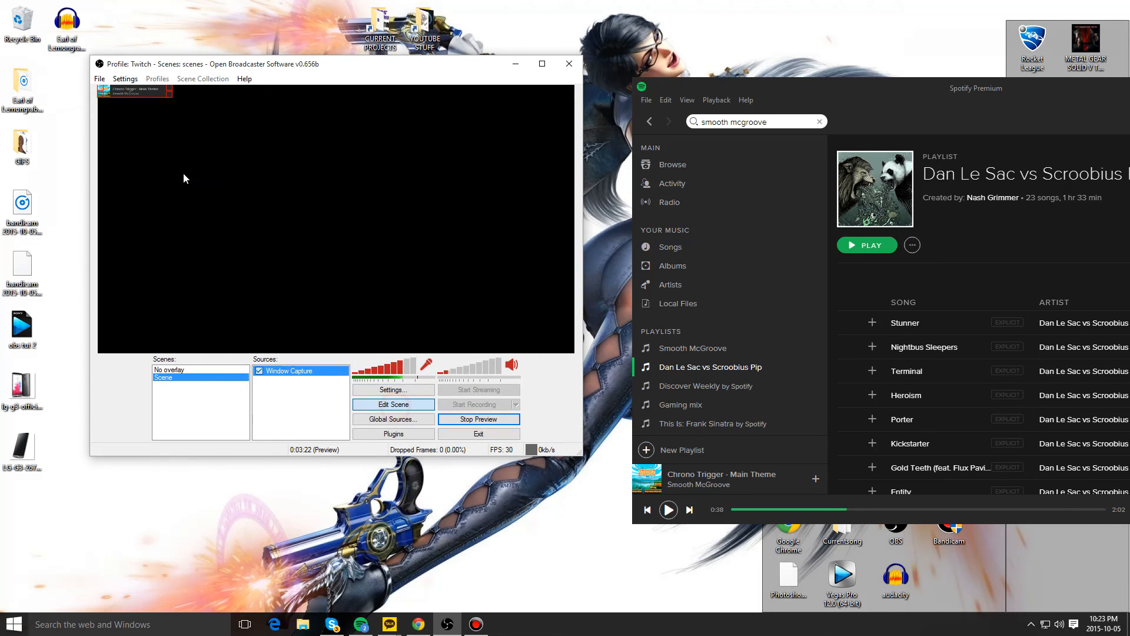
Step: Enlarge the Spotify track capture in the preview and move it away from the corner toward the middle
{"action": "left_click_drag", "start_coordinate": [169, 97], "coordinate": [198, 107]}
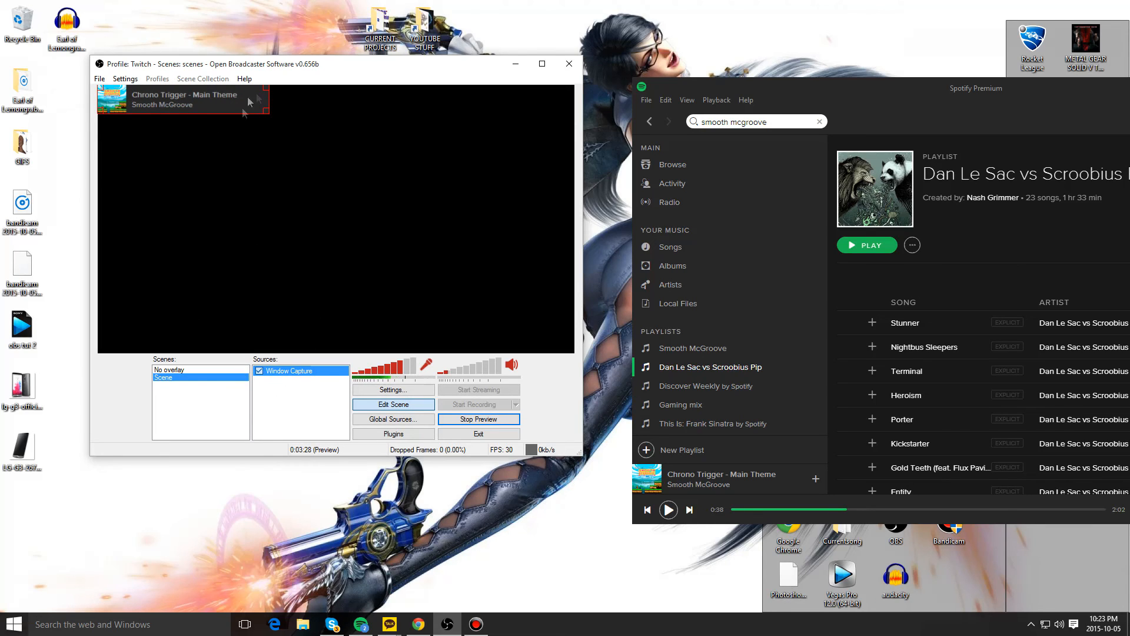
{"action": "left_click_drag", "start_coordinate": [265, 112], "coordinate": [273, 148]}
{"action": "left_click_drag", "start_coordinate": [245, 113], "coordinate": [278, 150]}
{"action": "left_click_drag", "start_coordinate": [511, 186], "coordinate": [380, 163]}
{"action": "left_click_drag", "start_coordinate": [283, 152], "coordinate": [396, 157]}
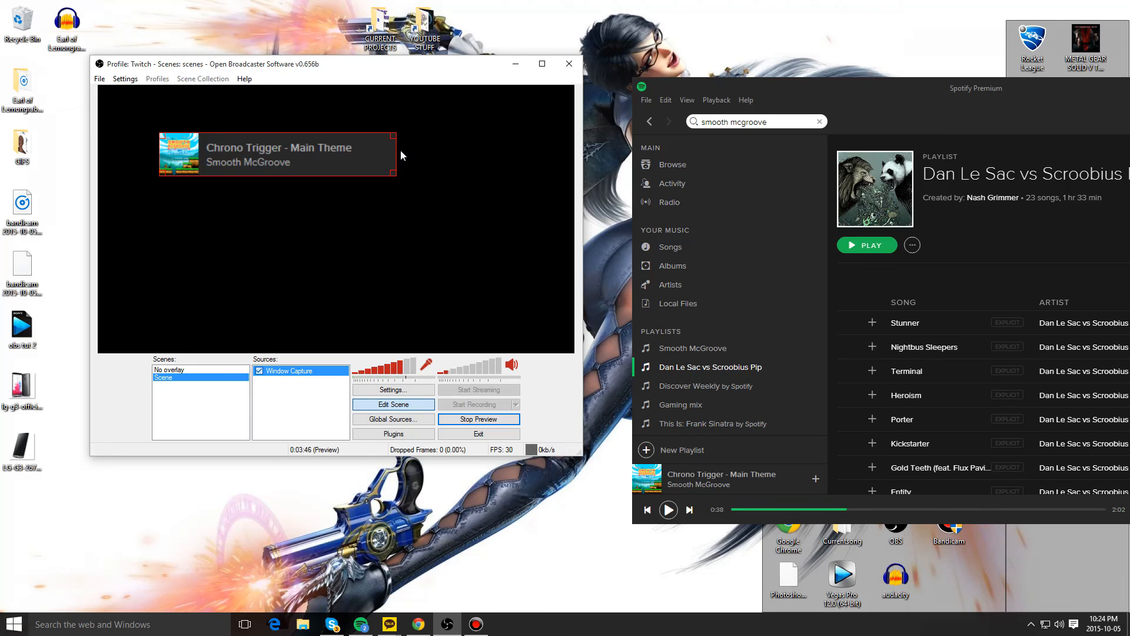
Step: Try cropping the album art and the upper and lower edges off the Spotify capture, and restore its full extent
{"action": "mouse_move", "coordinate": [397, 154]}
{"action": "left_mouse_down"}
{"action": "mouse_move", "coordinate": [297, 155]}
{"action": "mouse_move", "coordinate": [397, 156]}
{"action": "left_mouse_up"}
{"action": "left_click_drag", "start_coordinate": [269, 133], "coordinate": [266, 169]}
{"action": "left_click_drag", "start_coordinate": [160, 155], "coordinate": [202, 154]}
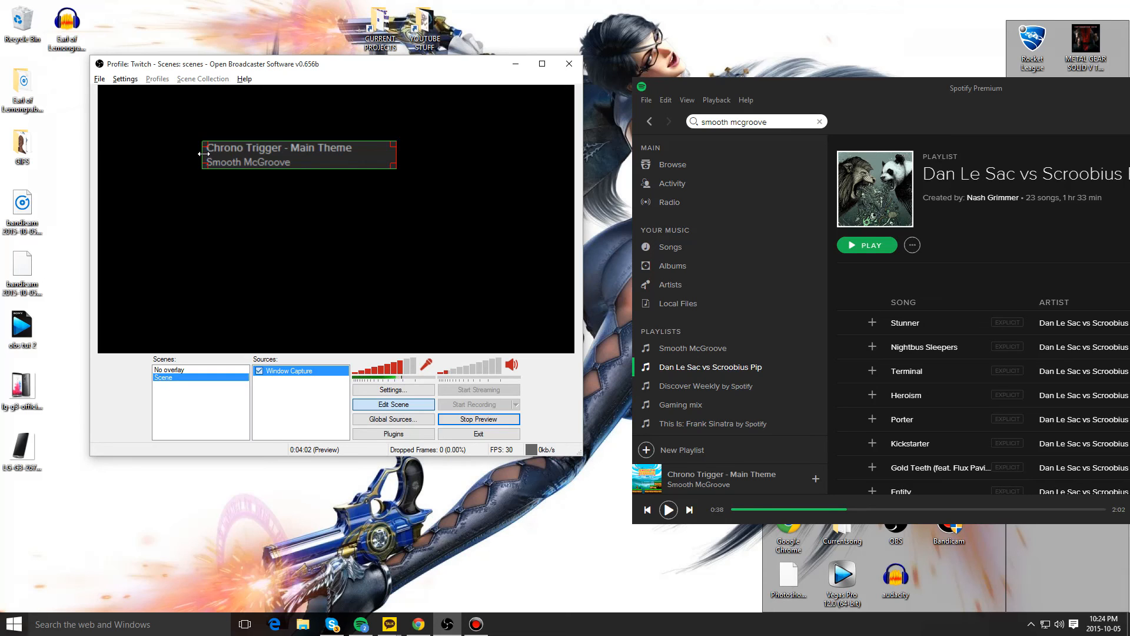
{"action": "left_click_drag", "start_coordinate": [203, 154], "coordinate": [218, 118]}
{"action": "left_click_drag", "start_coordinate": [220, 168], "coordinate": [220, 175]}
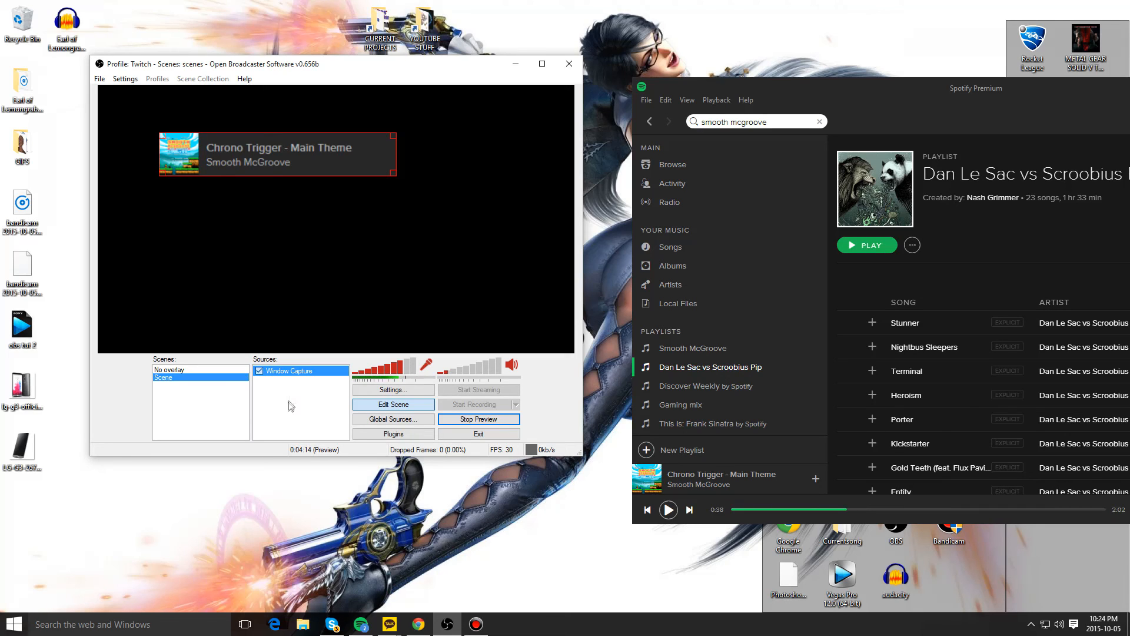
Step: Turn on the Window Capture's color key, sample the dark background behind the track title as key color, and apply it
{"action": "double_click", "coordinate": [295, 377]}
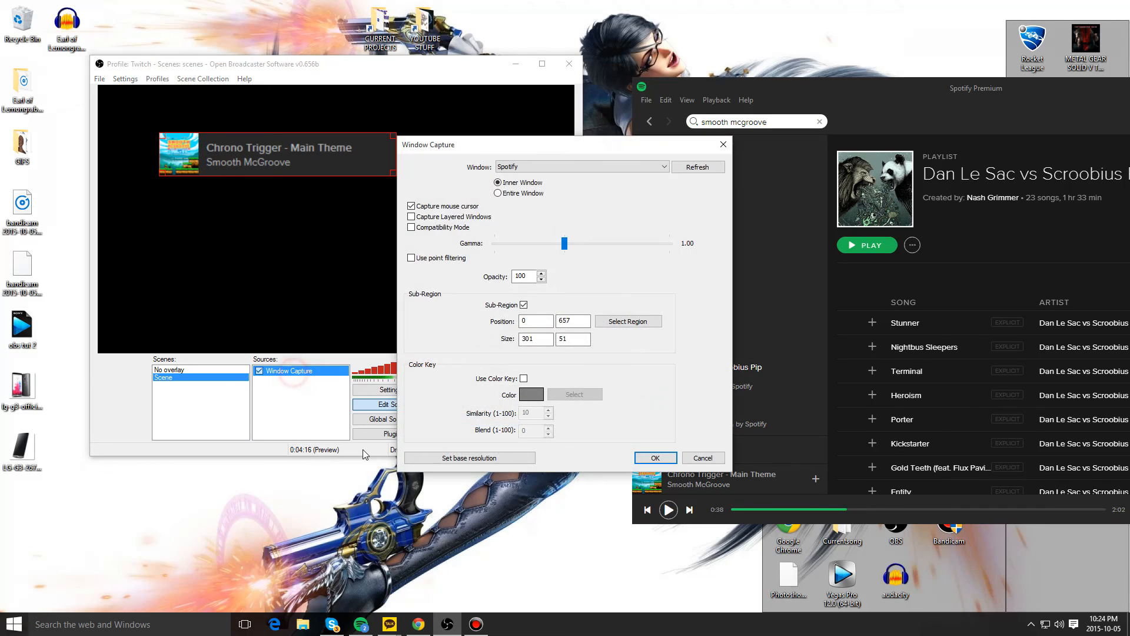
{"action": "left_click", "coordinate": [523, 378]}
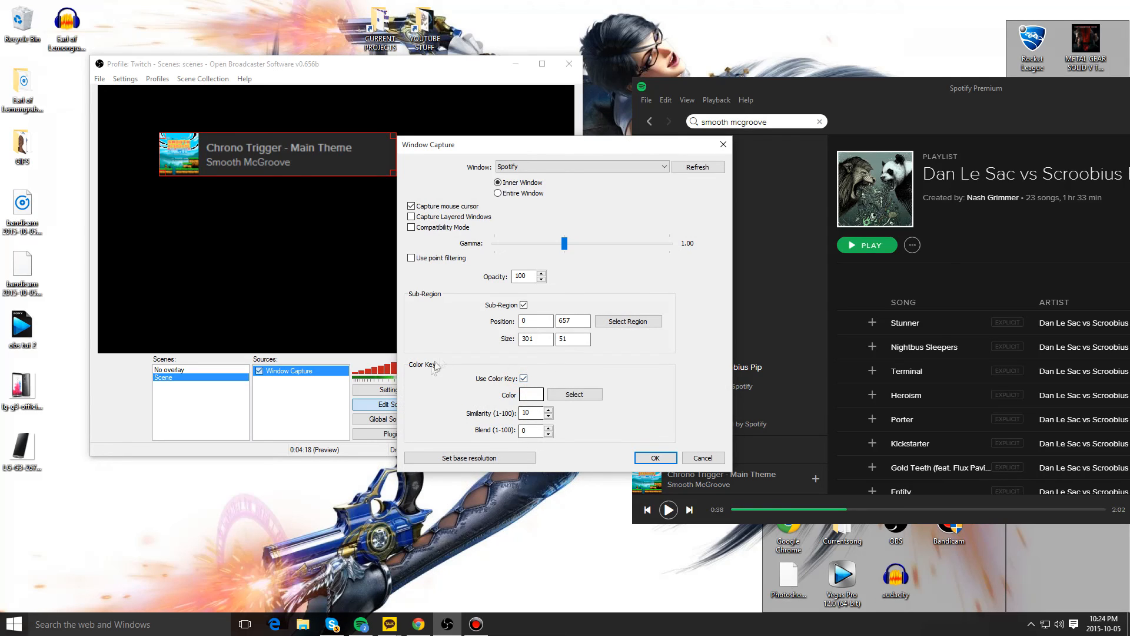
{"action": "left_click", "coordinate": [575, 394]}
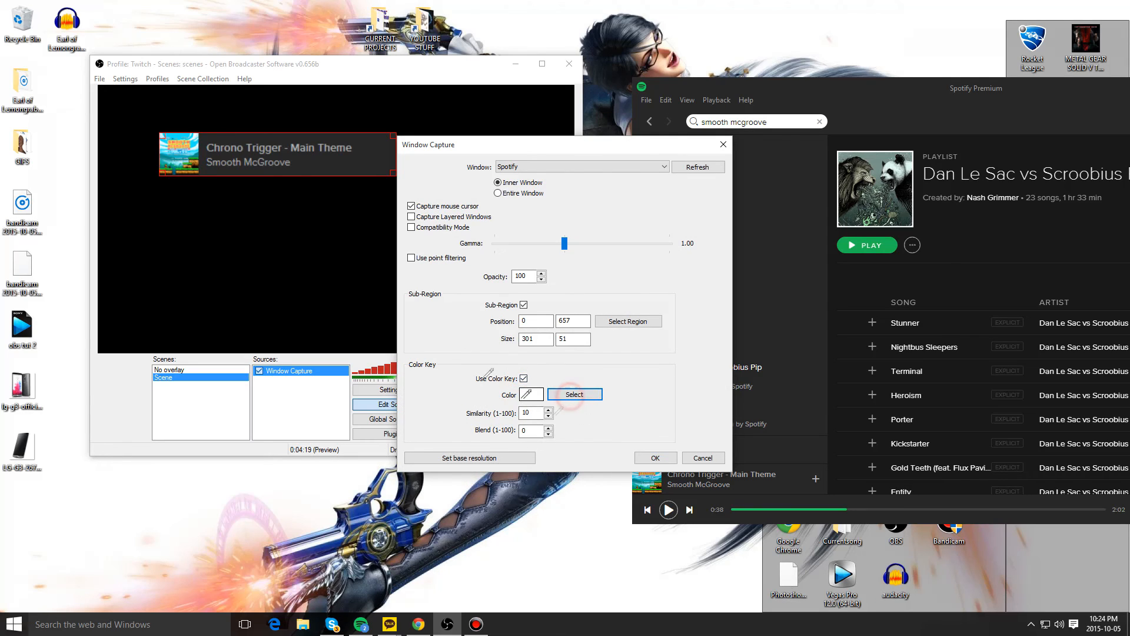
{"action": "left_click", "coordinate": [326, 159]}
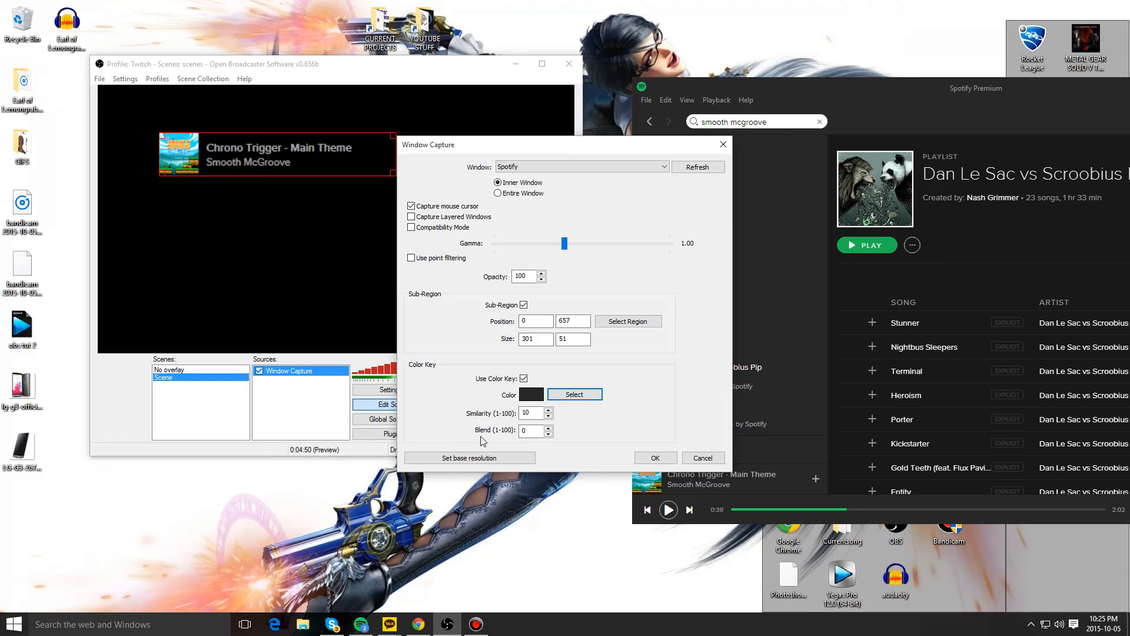
{"action": "left_click", "coordinate": [647, 459]}
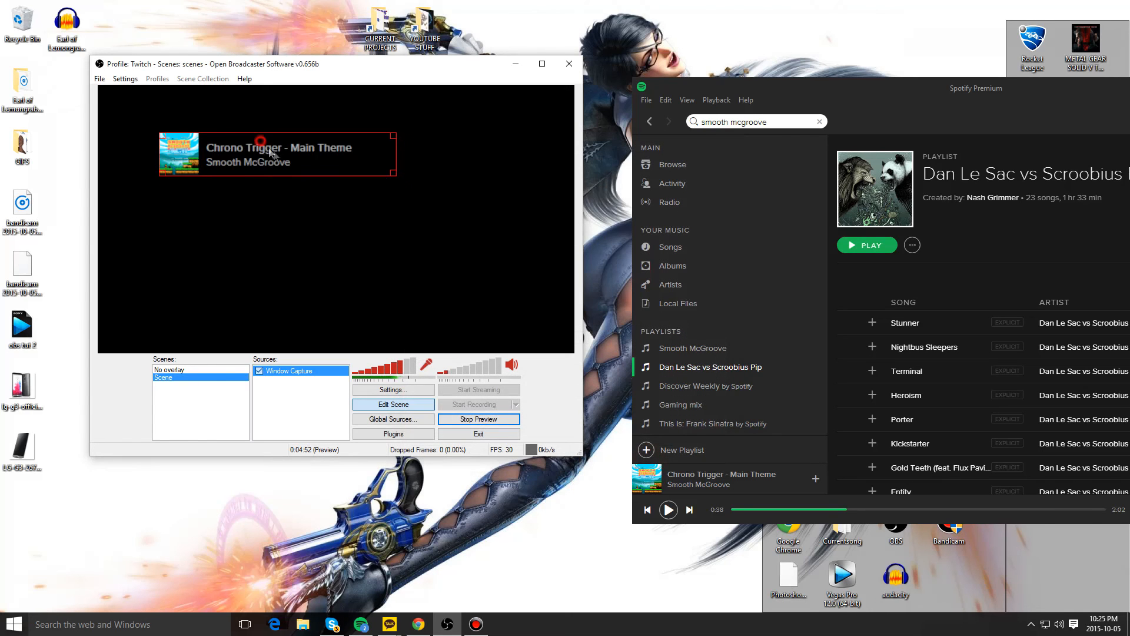
Step: Move the keyed Spotify overlay to the upper-right area of the preview and make it slightly smaller
{"action": "left_click_drag", "start_coordinate": [260, 139], "coordinate": [533, 224]}
{"action": "mouse_move", "coordinate": [494, 209]}
{"action": "left_mouse_down"}
{"action": "mouse_move", "coordinate": [434, 206]}
{"action": "mouse_move", "coordinate": [513, 247]}
{"action": "mouse_move", "coordinate": [508, 210]}
{"action": "left_mouse_up"}
{"action": "left_click_drag", "start_coordinate": [421, 206], "coordinate": [468, 129]}
Step: Add a Monitor Capture source with the default name that captures monitor 2
{"action": "right_click", "coordinate": [281, 391]}
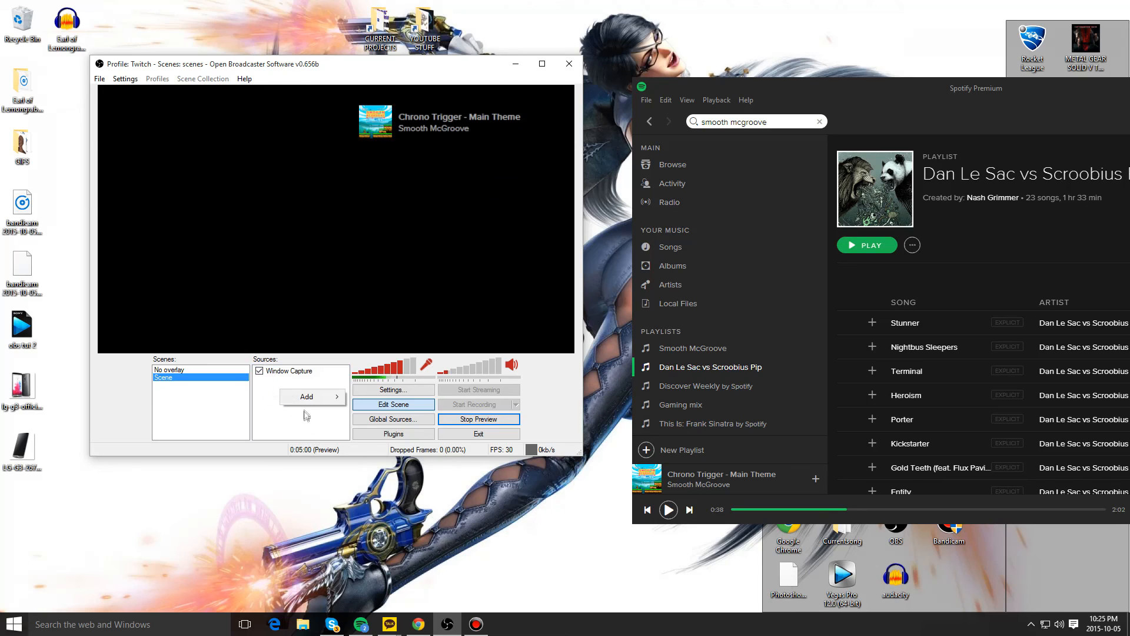
{"action": "mouse_move", "coordinate": [307, 399]}
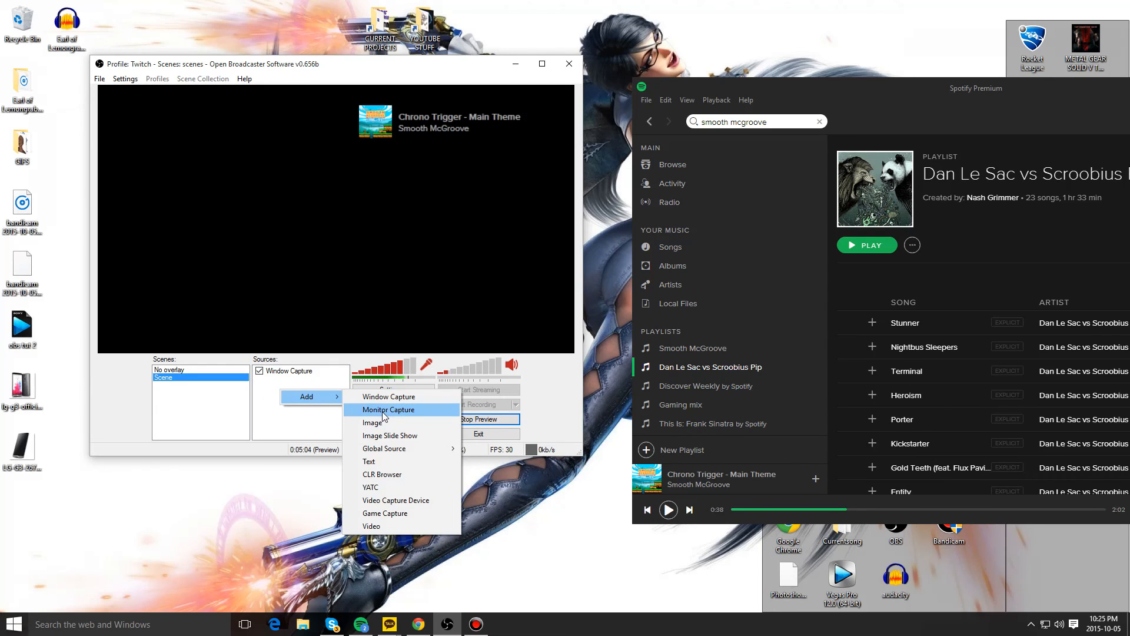
{"action": "left_click", "coordinate": [382, 410]}
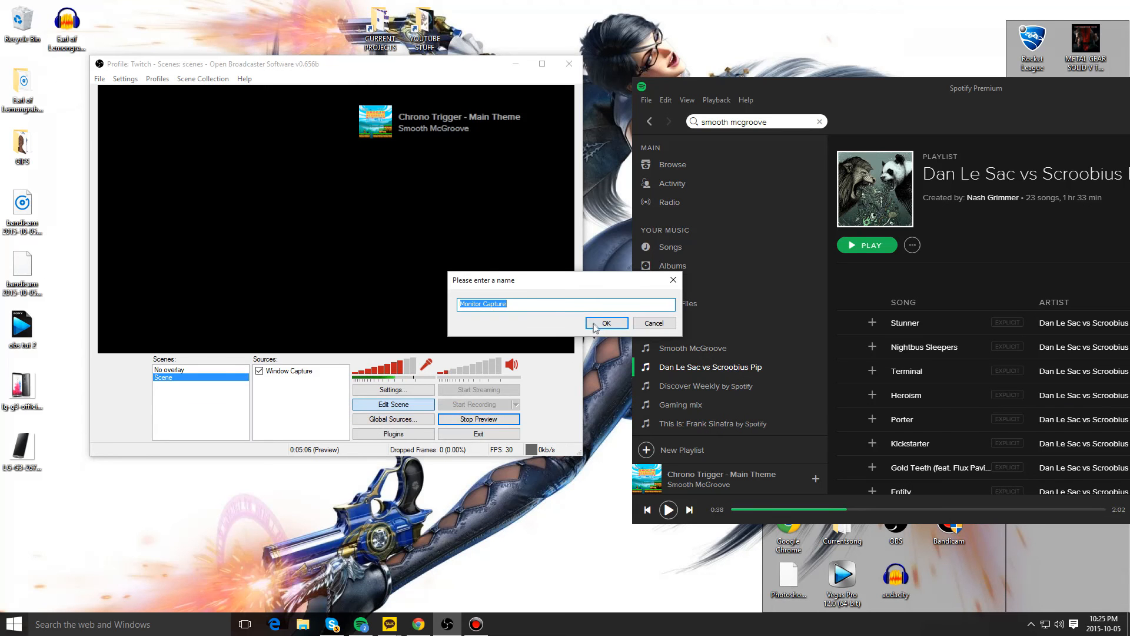
{"action": "left_click", "coordinate": [607, 323]}
{"action": "left_click", "coordinate": [485, 153]}
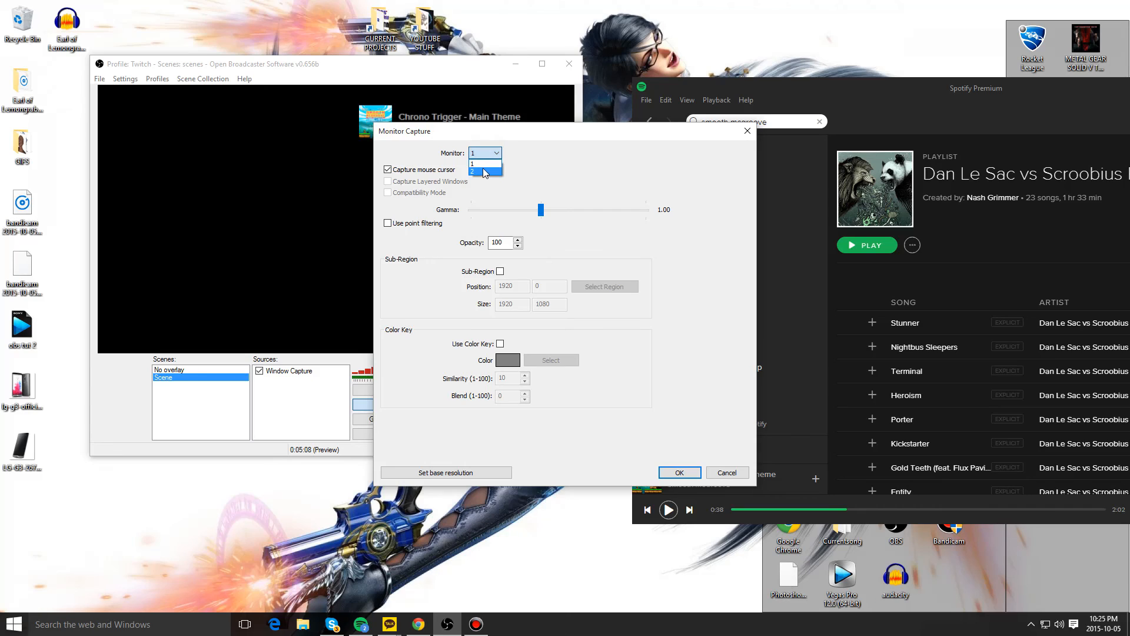
{"action": "left_click", "coordinate": [483, 171]}
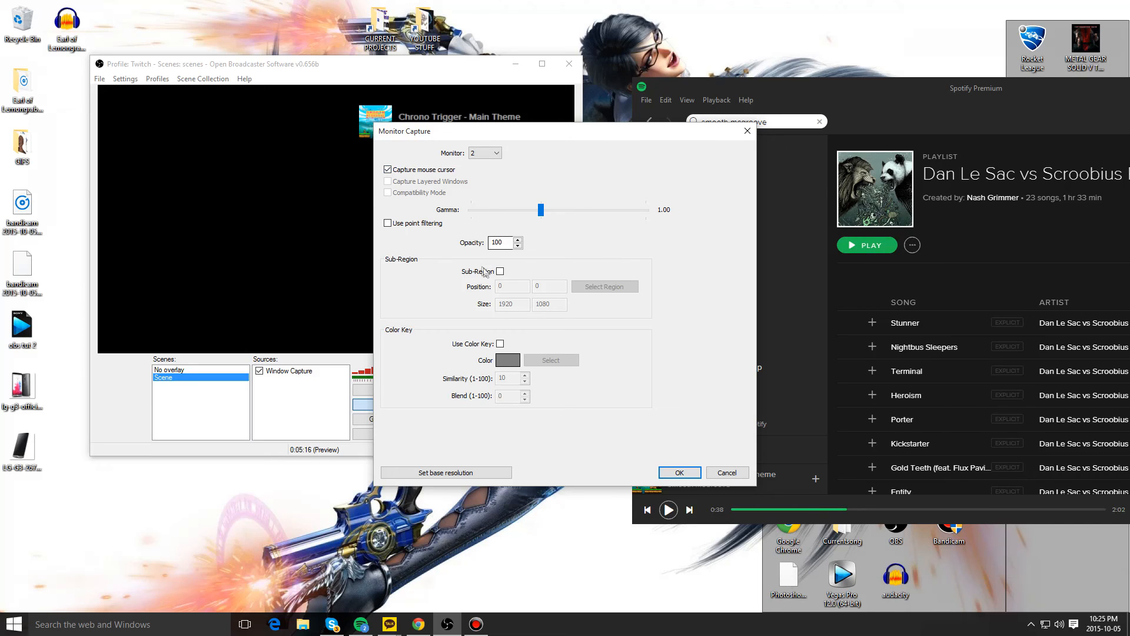
{"action": "left_click", "coordinate": [674, 476]}
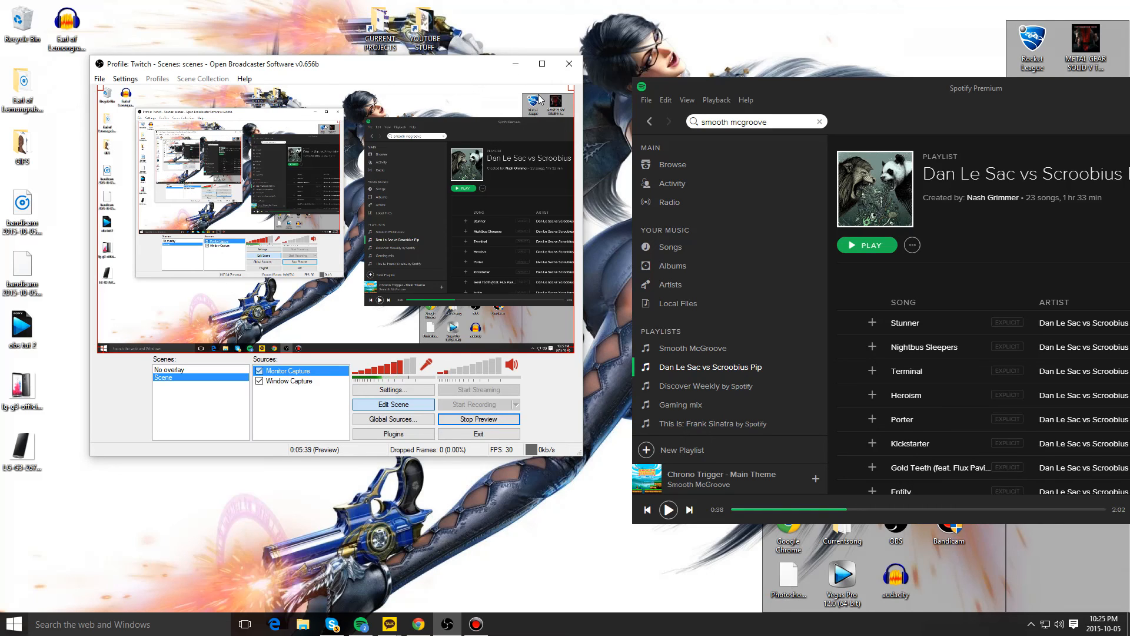
Step: Move the Window Capture source above Monitor Capture and place the Spotify overlay in the preview's lower-right corner
{"action": "left_click", "coordinate": [287, 381]}
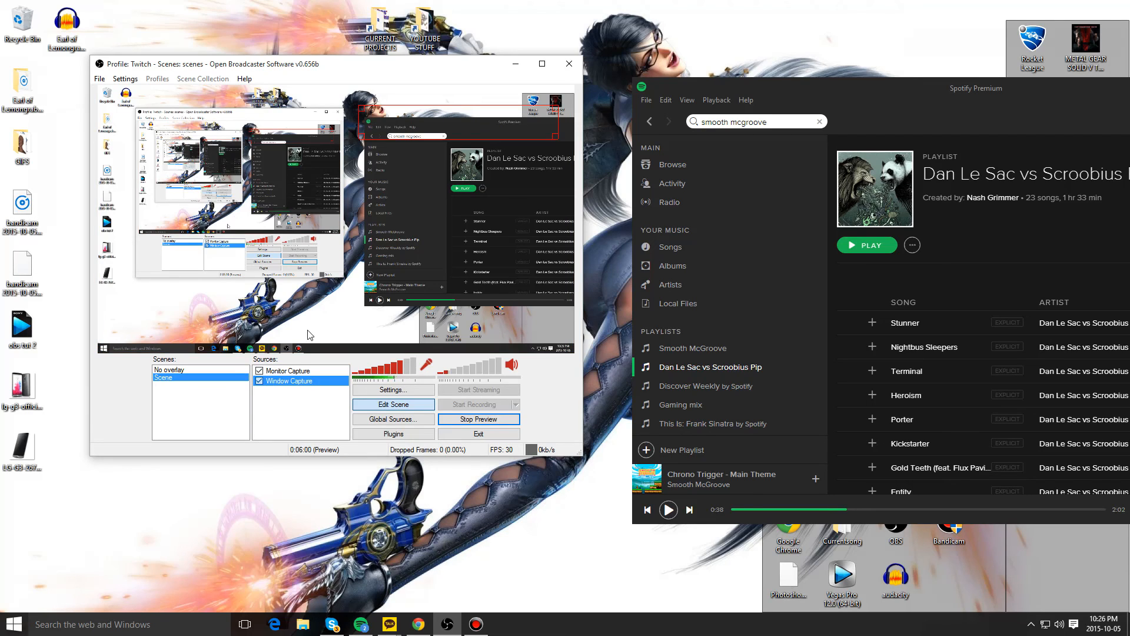
{"action": "left_click", "coordinate": [282, 372]}
{"action": "left_click", "coordinate": [280, 384]}
{"action": "mouse_move", "coordinate": [362, 107]}
{"action": "left_mouse_down"}
{"action": "mouse_move", "coordinate": [368, 120]}
{"action": "mouse_move", "coordinate": [349, 105]}
{"action": "mouse_move", "coordinate": [376, 121]}
{"action": "left_mouse_up"}
{"action": "left_click", "coordinate": [280, 372]}
{"action": "left_click", "coordinate": [287, 382]}
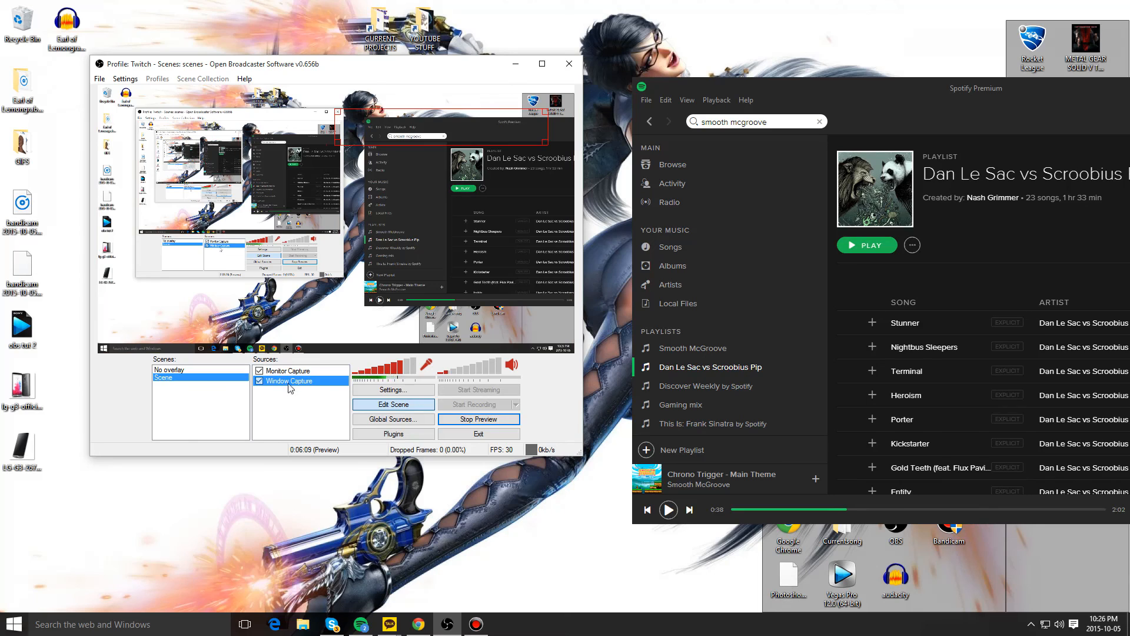
{"action": "right_click", "coordinate": [290, 385]}
{"action": "mouse_move", "coordinate": [340, 408]}
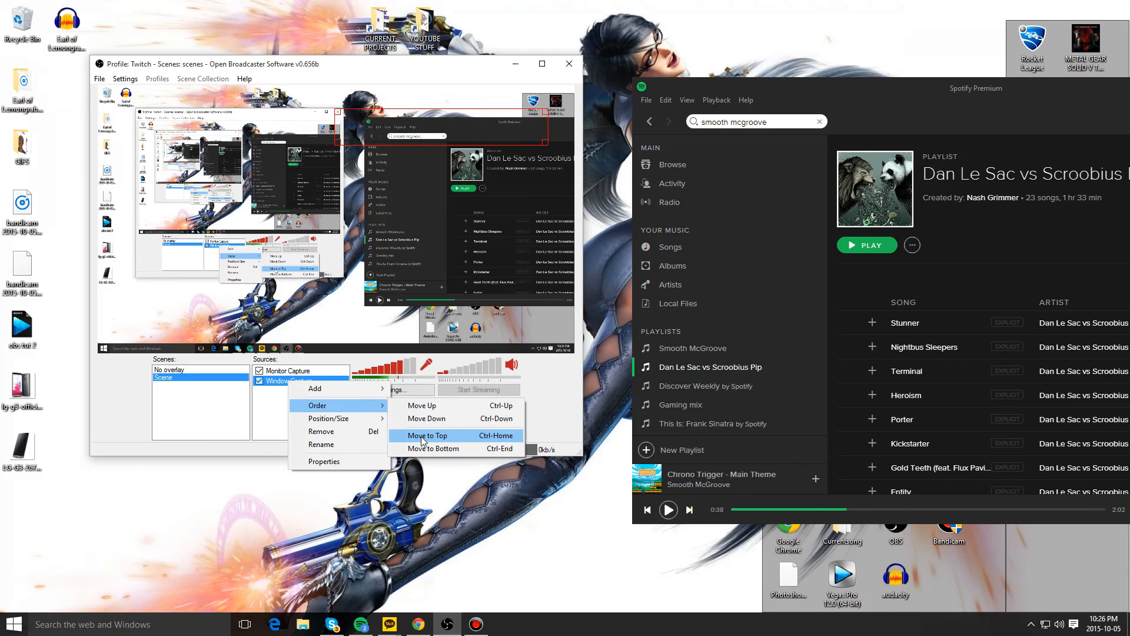
{"action": "mouse_move", "coordinate": [304, 420]}
{"action": "left_click", "coordinate": [472, 408]}
{"action": "left_click_drag", "start_coordinate": [375, 133], "coordinate": [404, 332]}
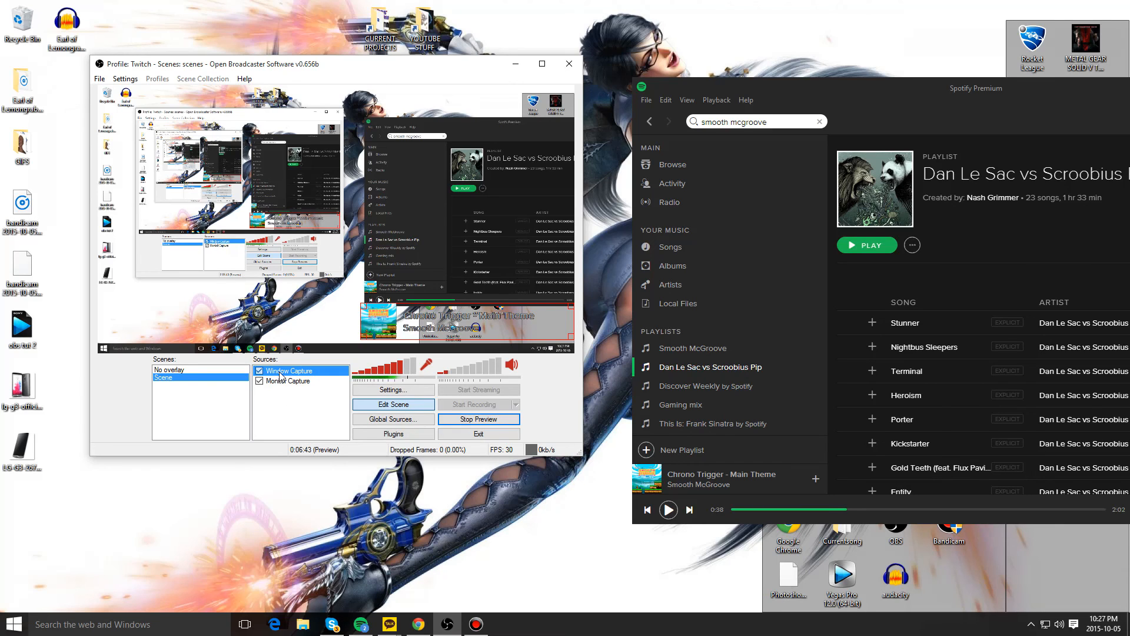
Step: Swap the order of Window Capture and Monitor Capture several times, ending with Window Capture underneath
{"action": "key", "text": "ctrl+Down"}
{"action": "key", "text": "ctrl+Up"}
{"action": "key", "text": "ctrl+Down"}
{"action": "key", "text": "ctrl+Up"}
{"action": "key", "text": "ctrl+Down"}
{"action": "key", "text": "ctrl+Up"}
{"action": "key", "text": "ctrl+Down"}
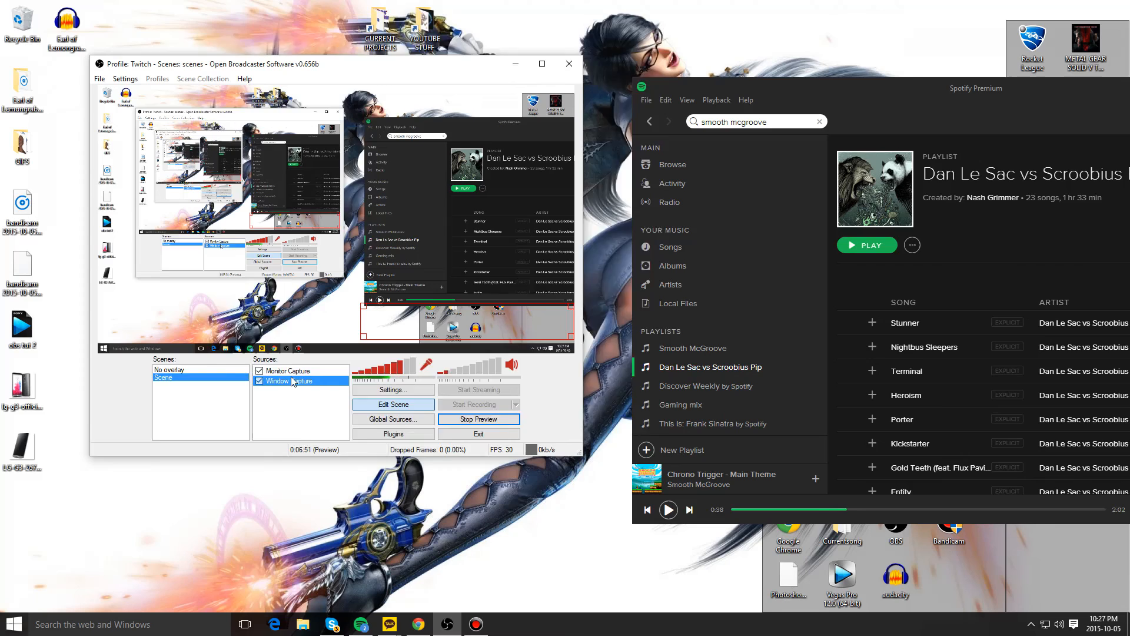
Step: Reposition the OBS window and move Window Capture back above Monitor Capture
{"action": "left_click", "coordinate": [360, 358]}
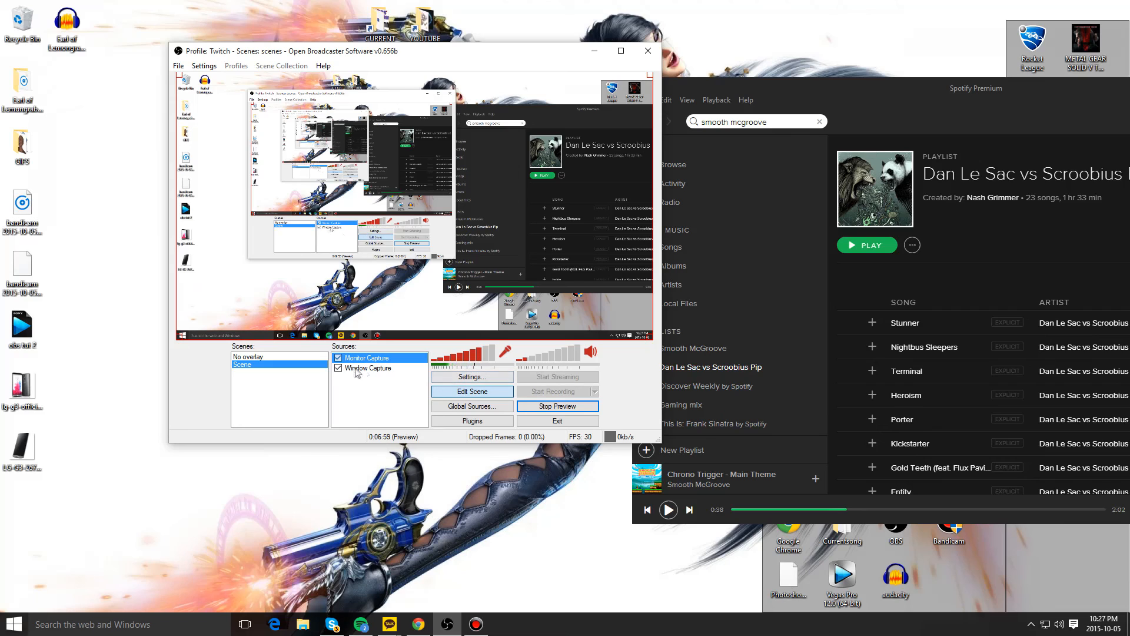
{"action": "left_click", "coordinate": [392, 367]}
{"action": "key", "text": "ctrl+Up"}
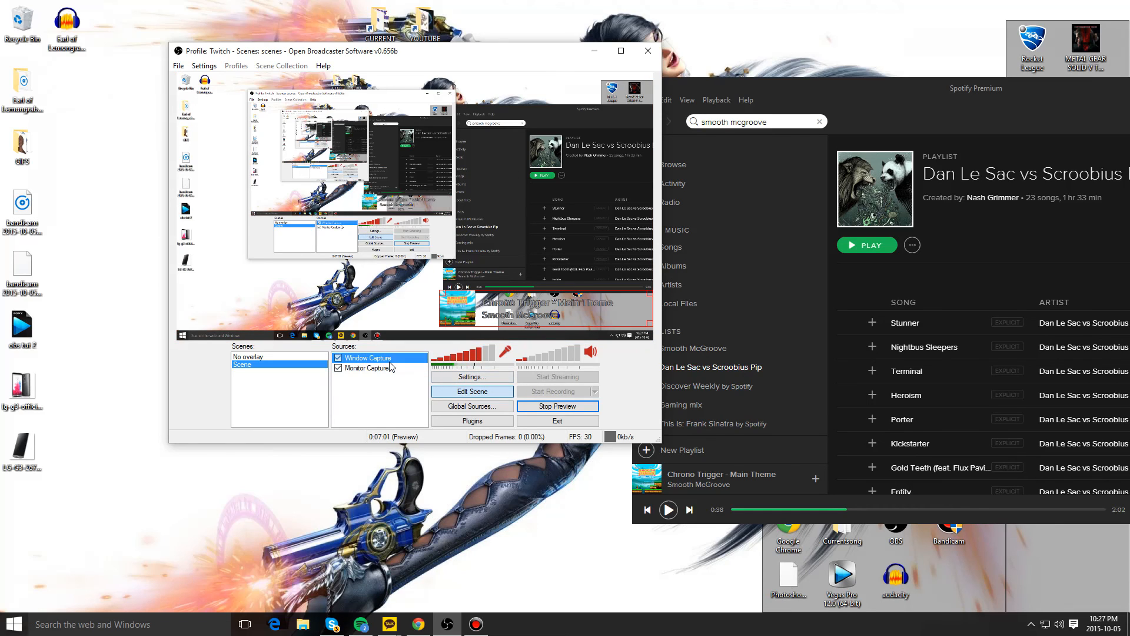
Step: Add an Image source with the default name to the scene
{"action": "right_click", "coordinate": [361, 391]}
{"action": "mouse_move", "coordinate": [399, 402]}
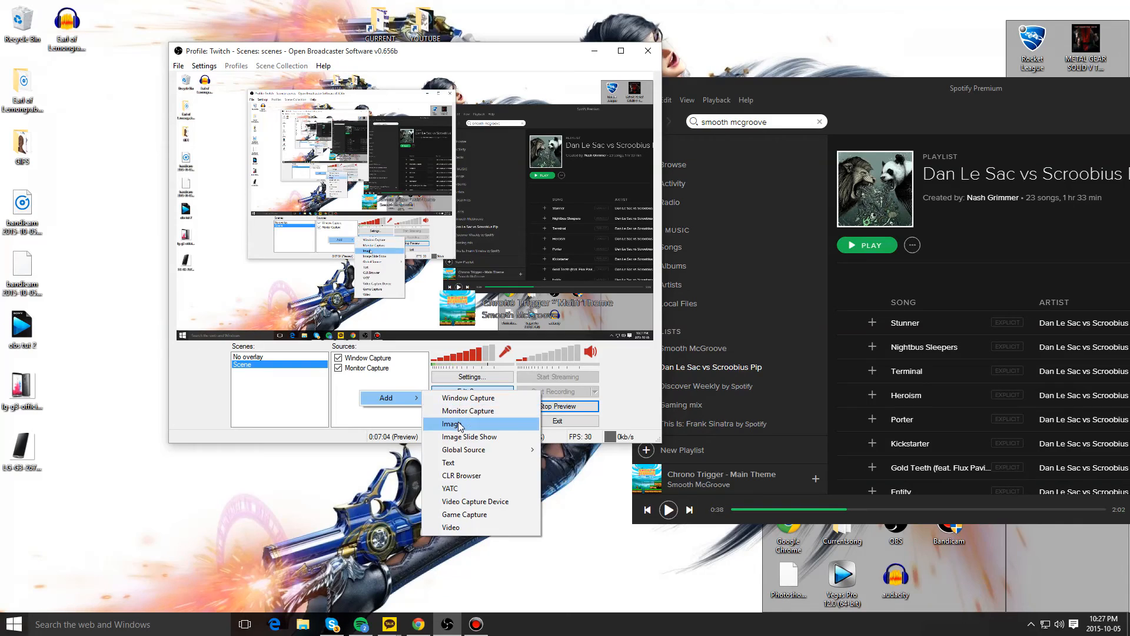
{"action": "left_click", "coordinate": [459, 426]}
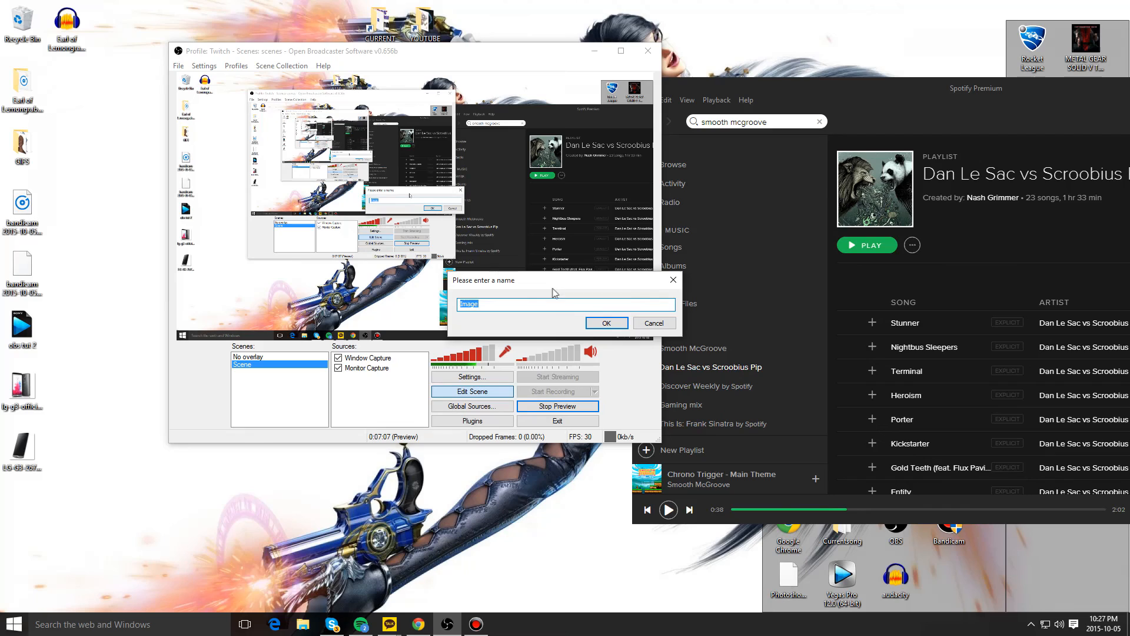
{"action": "left_click", "coordinate": [593, 326]}
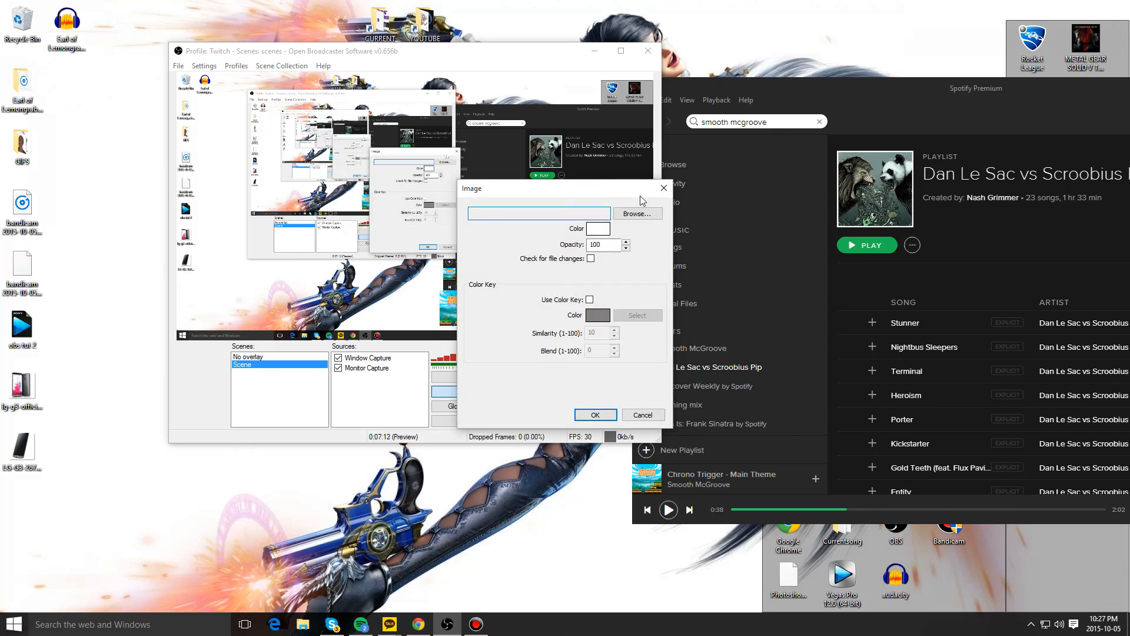
{"action": "left_click_drag", "start_coordinate": [648, 189], "coordinate": [714, 159]}
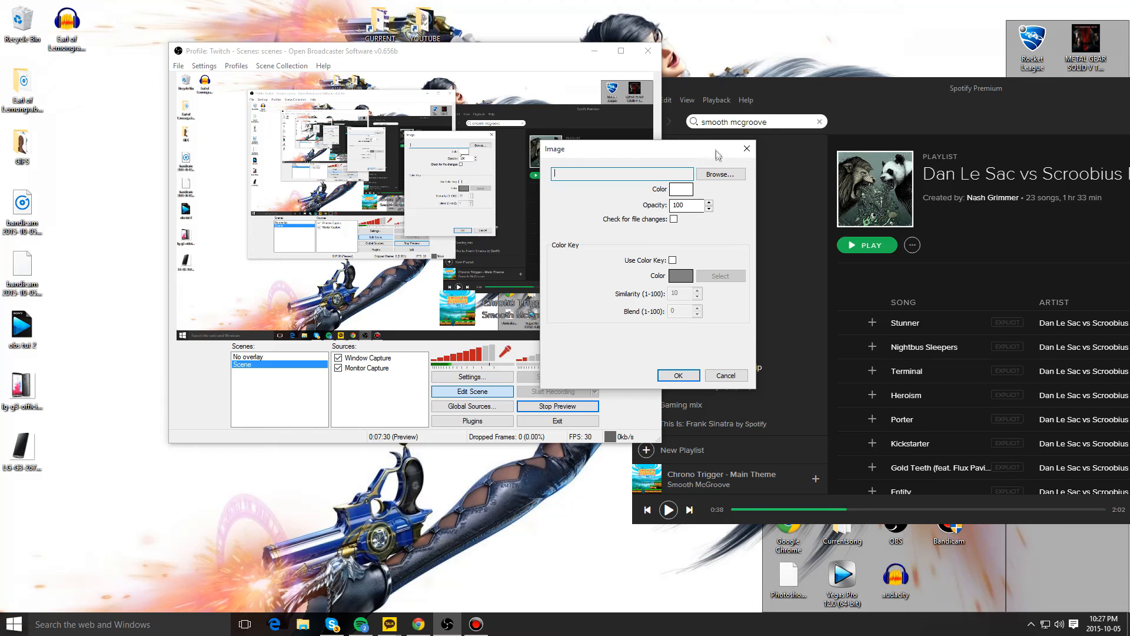
Step: Load Ct4GzUI.gif from the Desktop's GIFS folder as the Image source's file and confirm its settings
{"action": "left_click", "coordinate": [719, 175]}
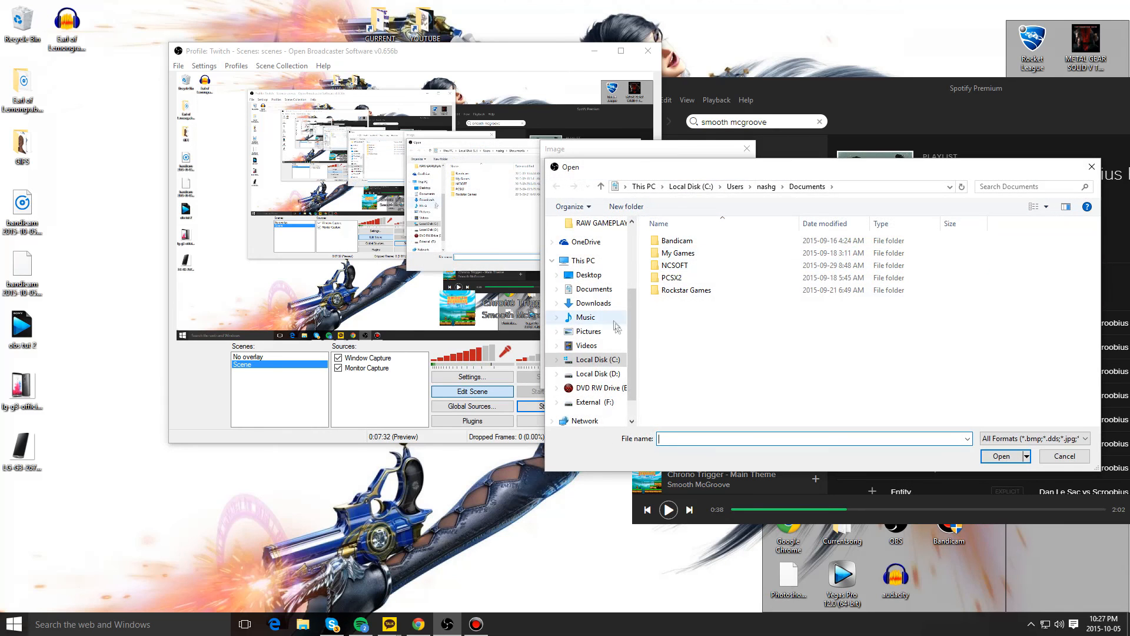
{"action": "scroll", "coordinate": [614, 321], "scroll_direction": "up", "scroll_amount": 1}
{"action": "left_click", "coordinate": [587, 318]}
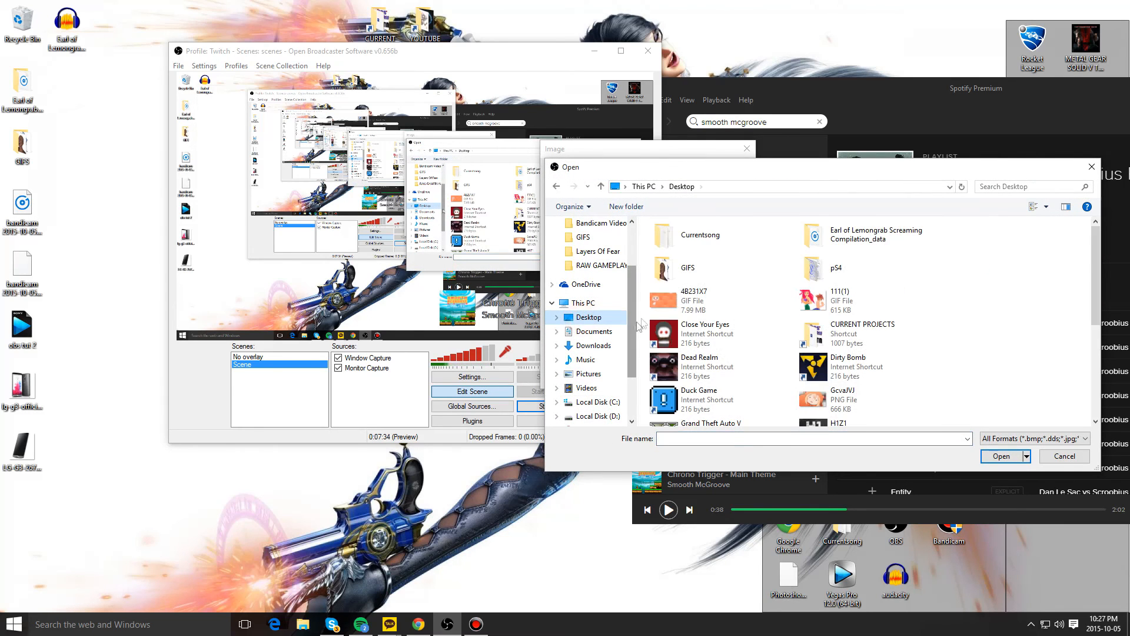
{"action": "double_click", "coordinate": [665, 268]}
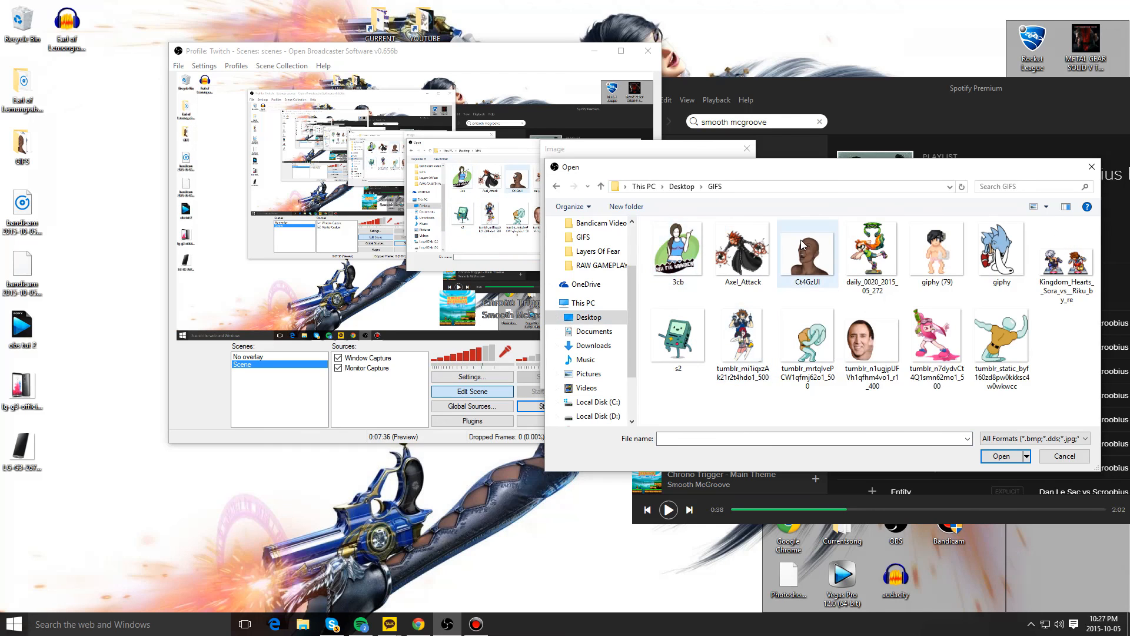
{"action": "double_click", "coordinate": [801, 239]}
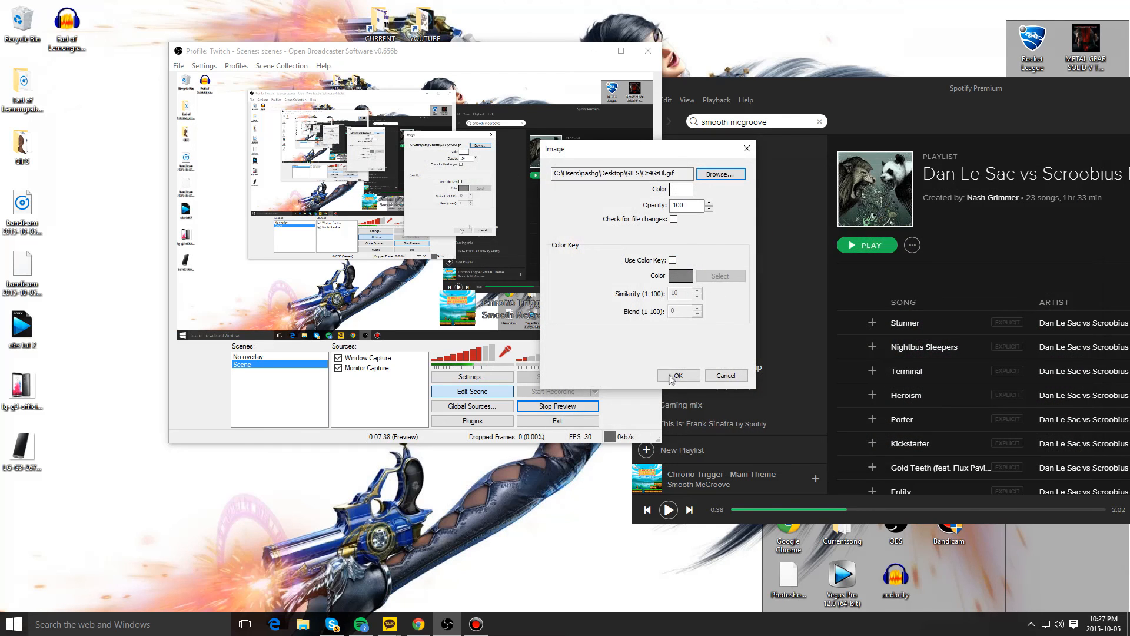
{"action": "left_click", "coordinate": [672, 377]}
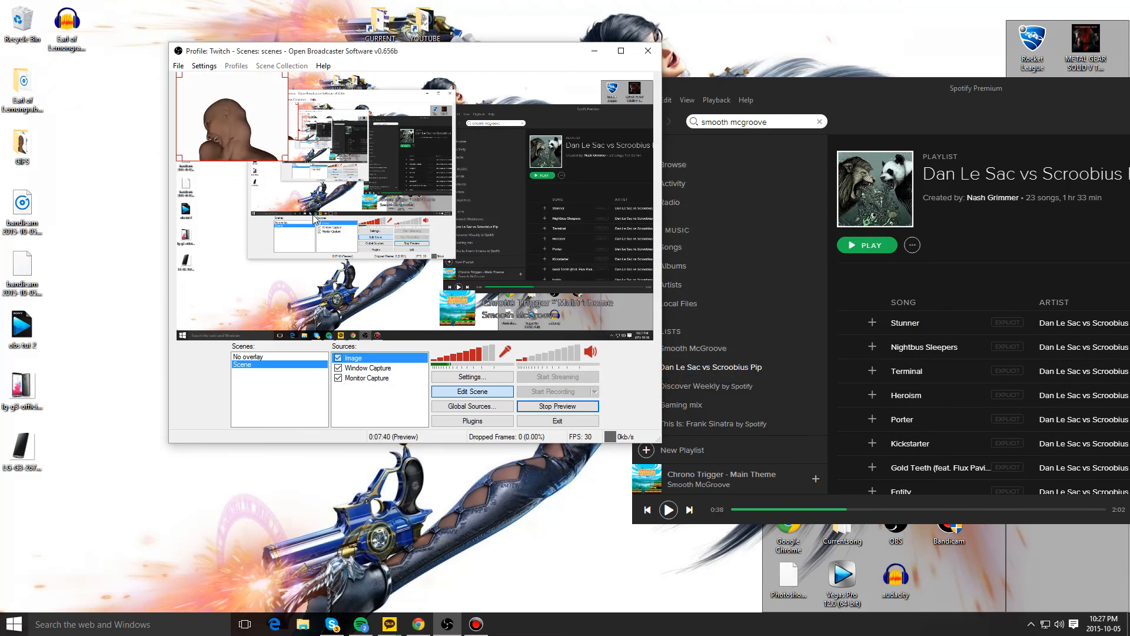
Step: Enlarge the GIF and shift it toward the preview's center, and enable its color key with white as the key color
{"action": "left_click_drag", "start_coordinate": [286, 158], "coordinate": [426, 272]}
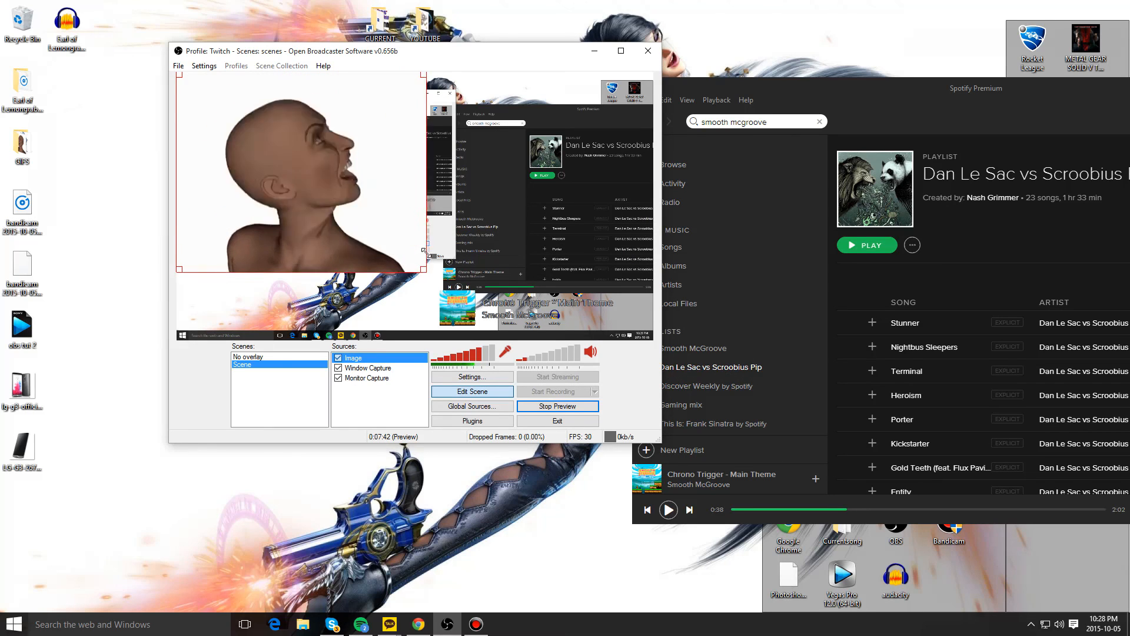
{"action": "left_click_drag", "start_coordinate": [337, 204], "coordinate": [384, 222]}
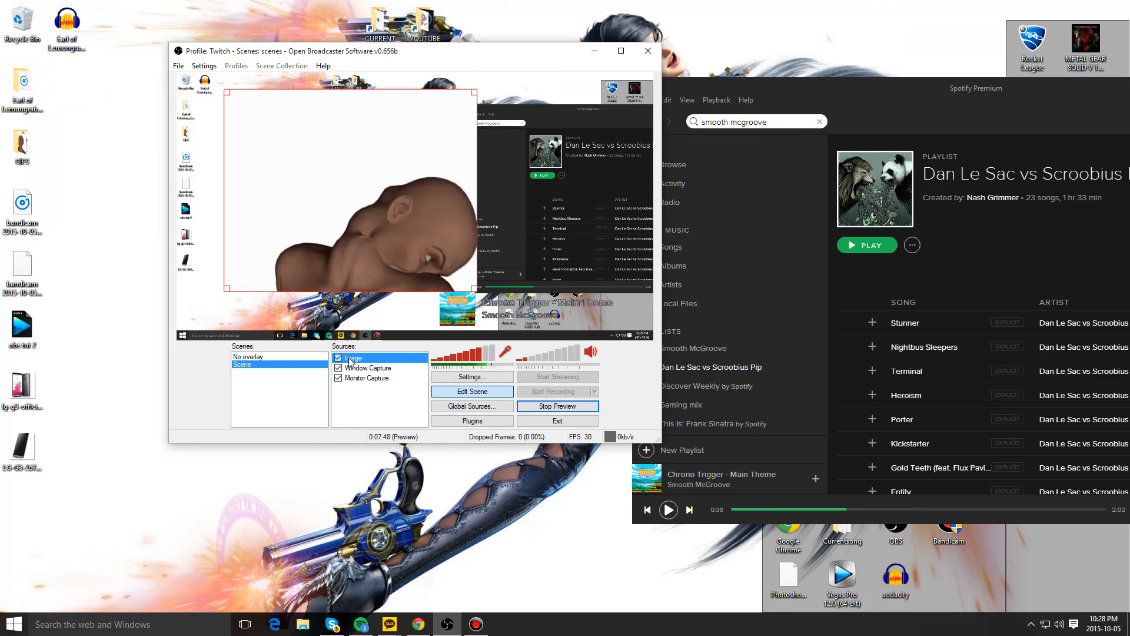
{"action": "double_click", "coordinate": [389, 358]}
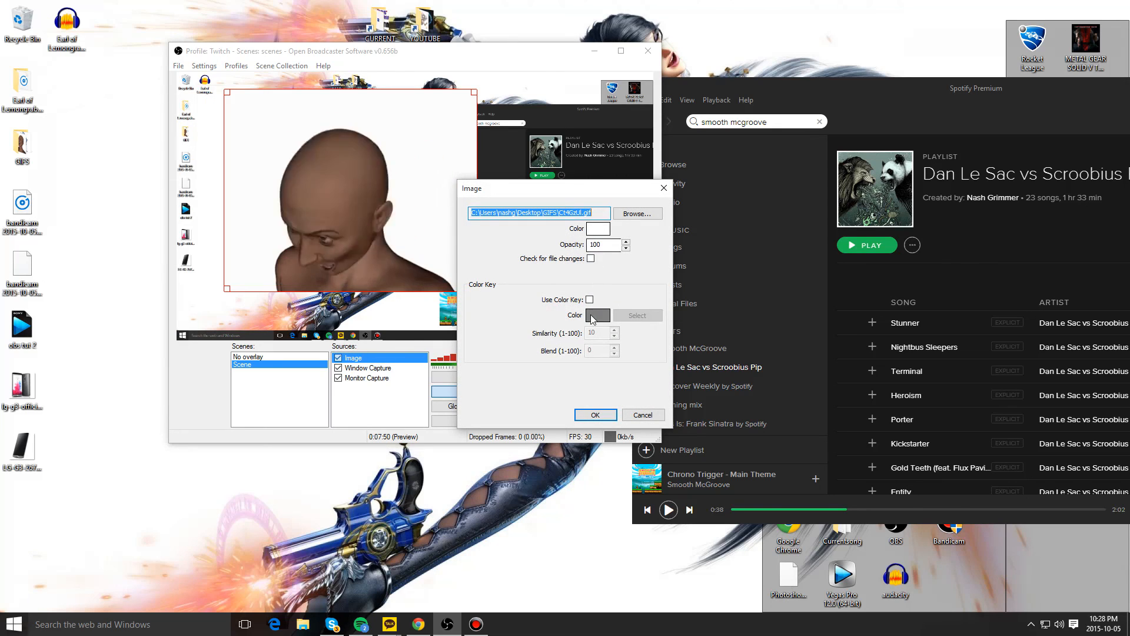
{"action": "left_click", "coordinate": [589, 299]}
{"action": "left_click", "coordinate": [626, 321]}
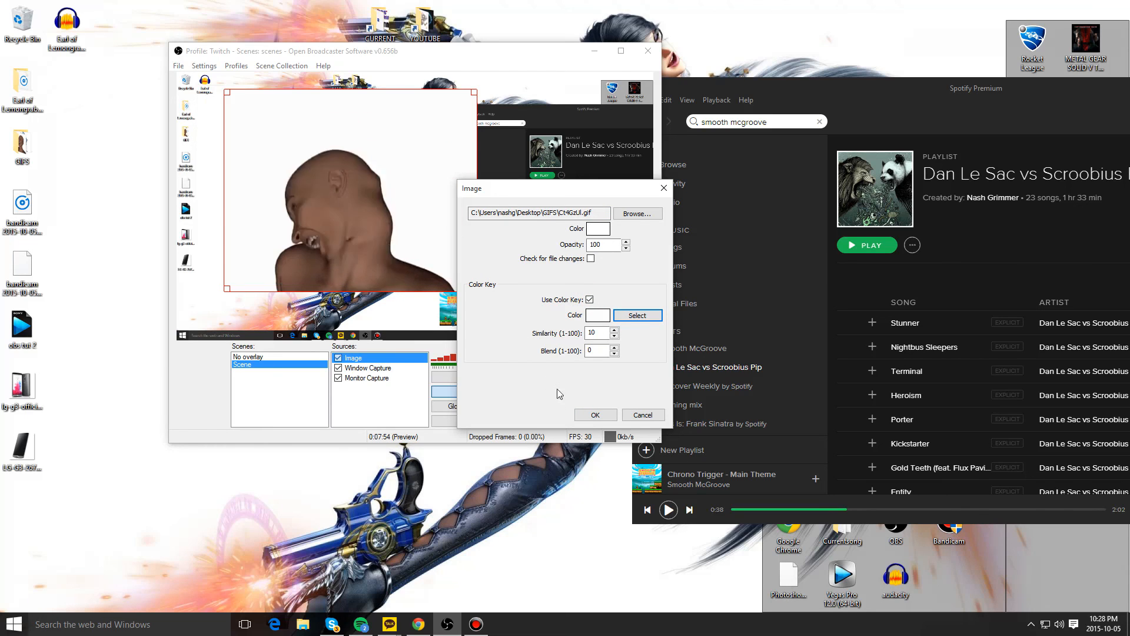
{"action": "left_click", "coordinate": [589, 418]}
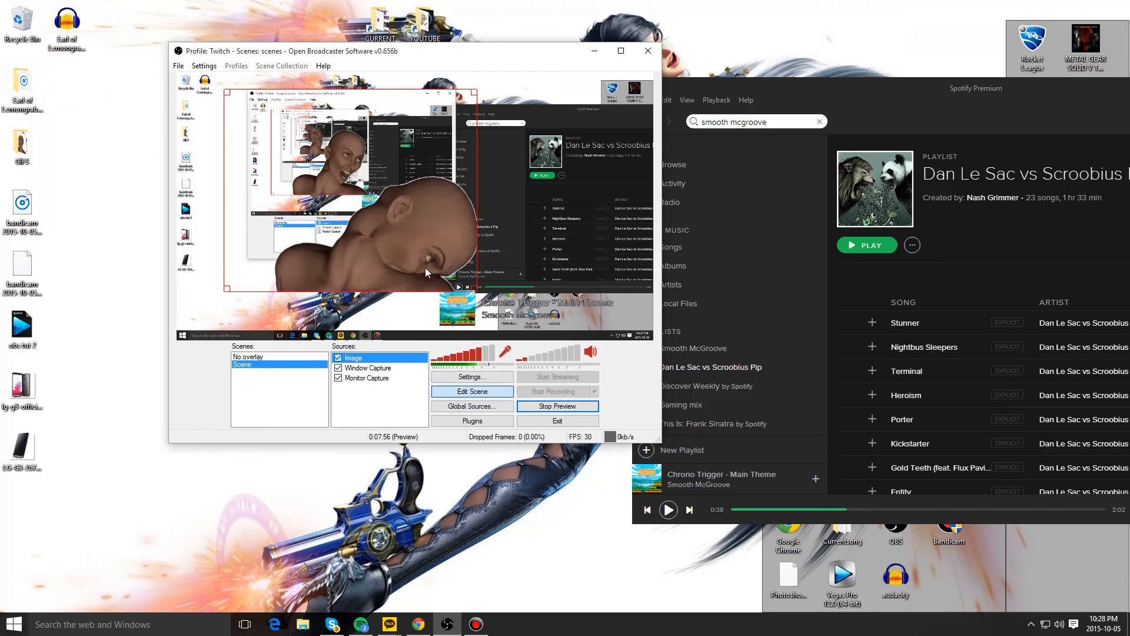
Step: Set the Image source's color key similarity to 24 and its blend to 33
{"action": "double_click", "coordinate": [361, 358]}
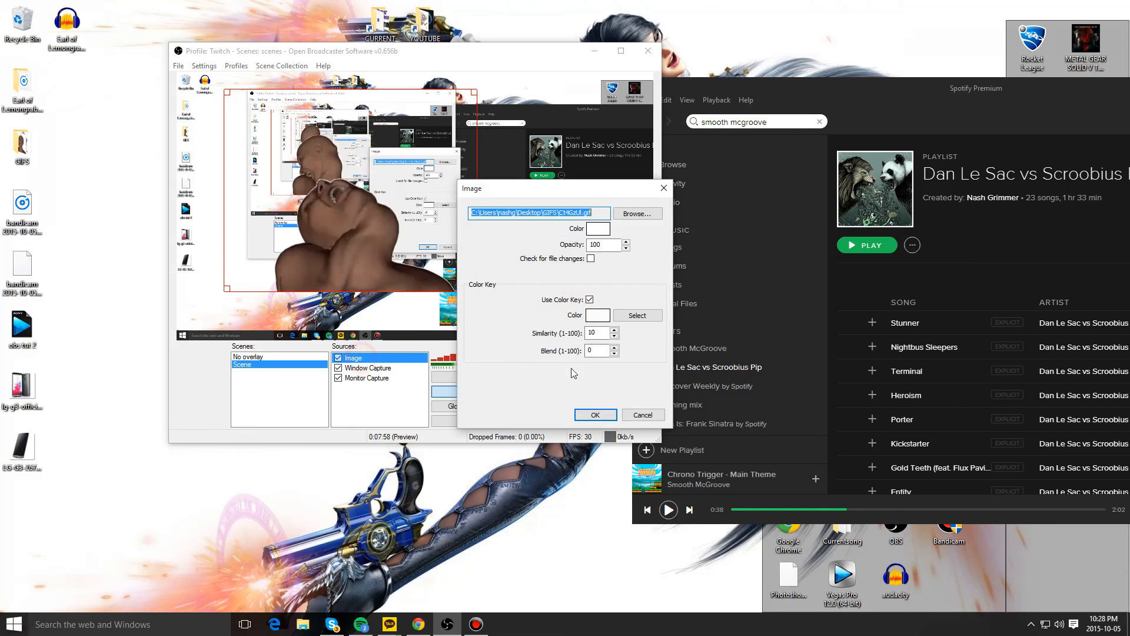
{"action": "left_click", "coordinate": [604, 333]}
{"action": "key", "text": "BackSpace"}
{"action": "key", "text": "BackSpace"}
{"action": "type", "text": "24"}
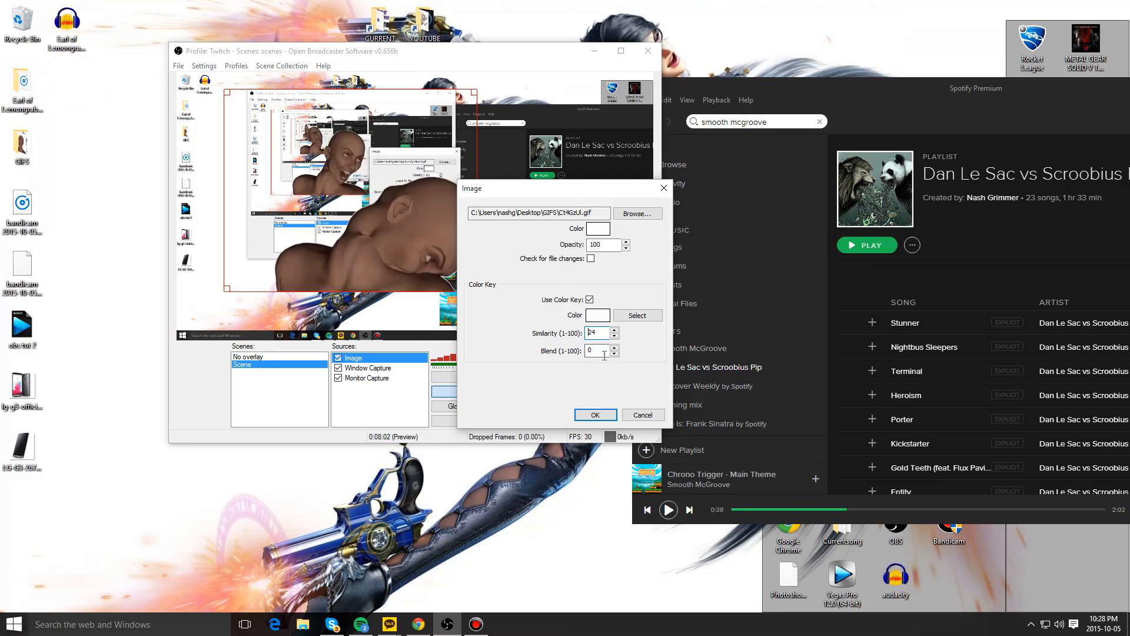
{"action": "left_click", "coordinate": [604, 352]}
{"action": "key", "text": "BackSpace"}
{"action": "type", "text": "5"}
{"action": "key", "text": "BackSpace"}
{"action": "type", "text": "33"}
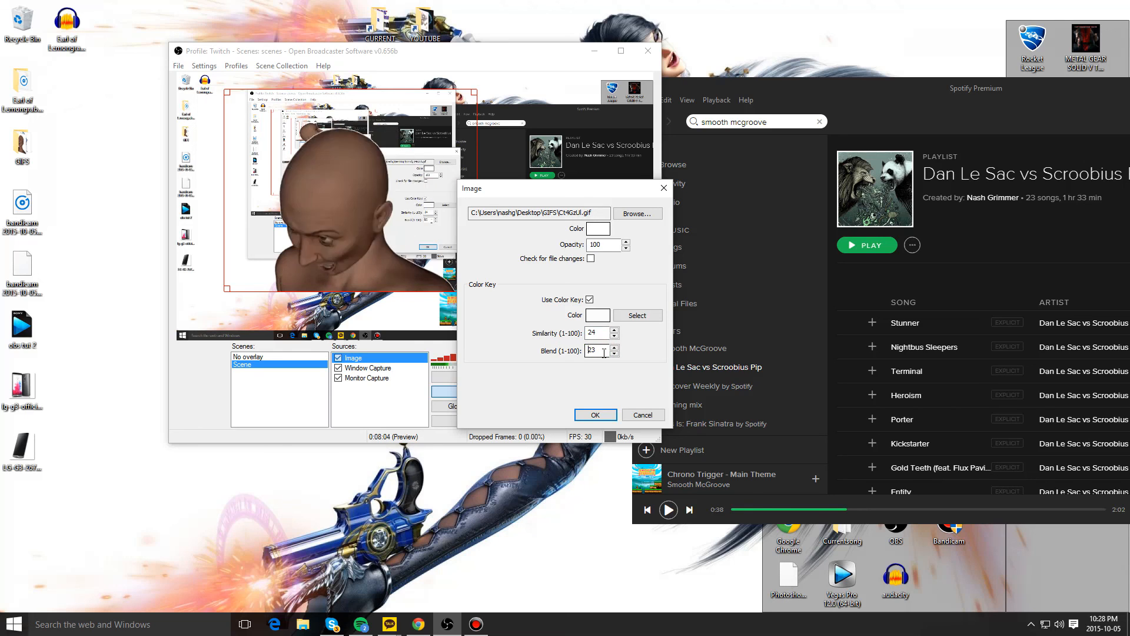
Step: Raise the color key similarity to 40 and apply the Image source's settings
{"action": "left_click", "coordinate": [597, 333]}
{"action": "key", "text": "BackSpace"}
{"action": "key", "text": "BackSpace"}
{"action": "type", "text": "40"}
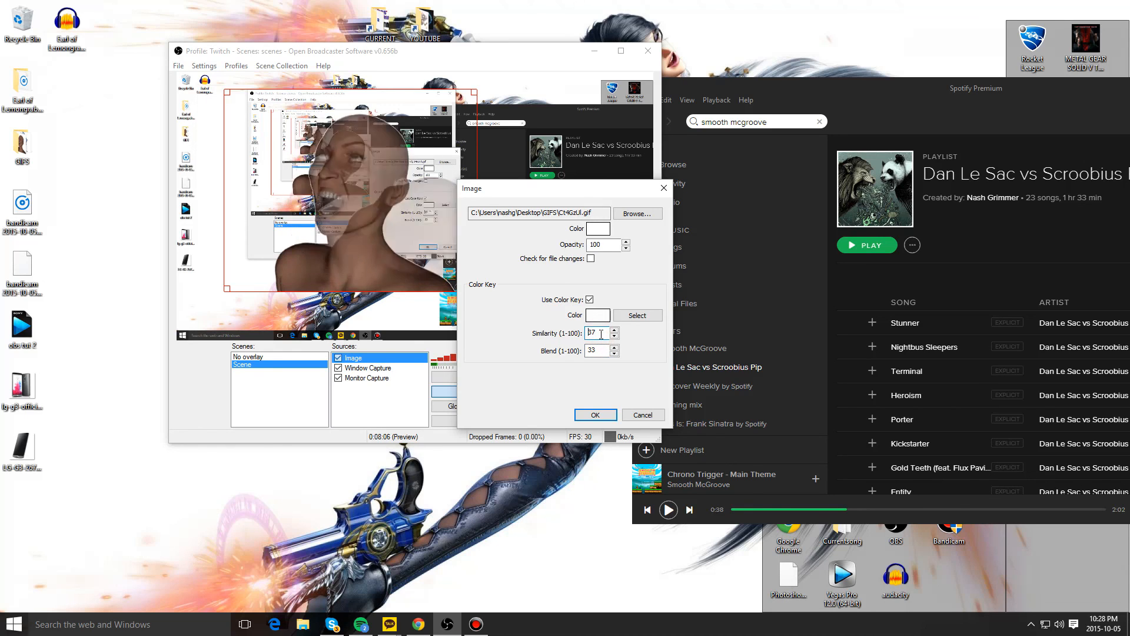
{"action": "left_click", "coordinate": [592, 420]}
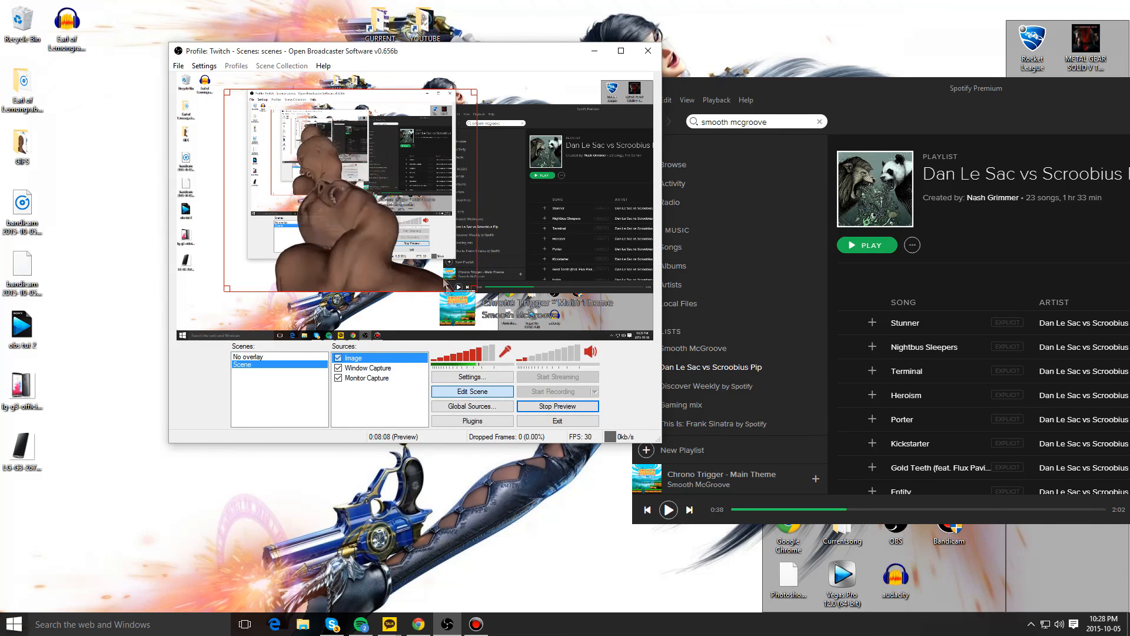
Step: Shrink the GIF into the preview's lower-left corner and hide the Monitor Capture source
{"action": "left_click_drag", "start_coordinate": [454, 286], "coordinate": [235, 316]}
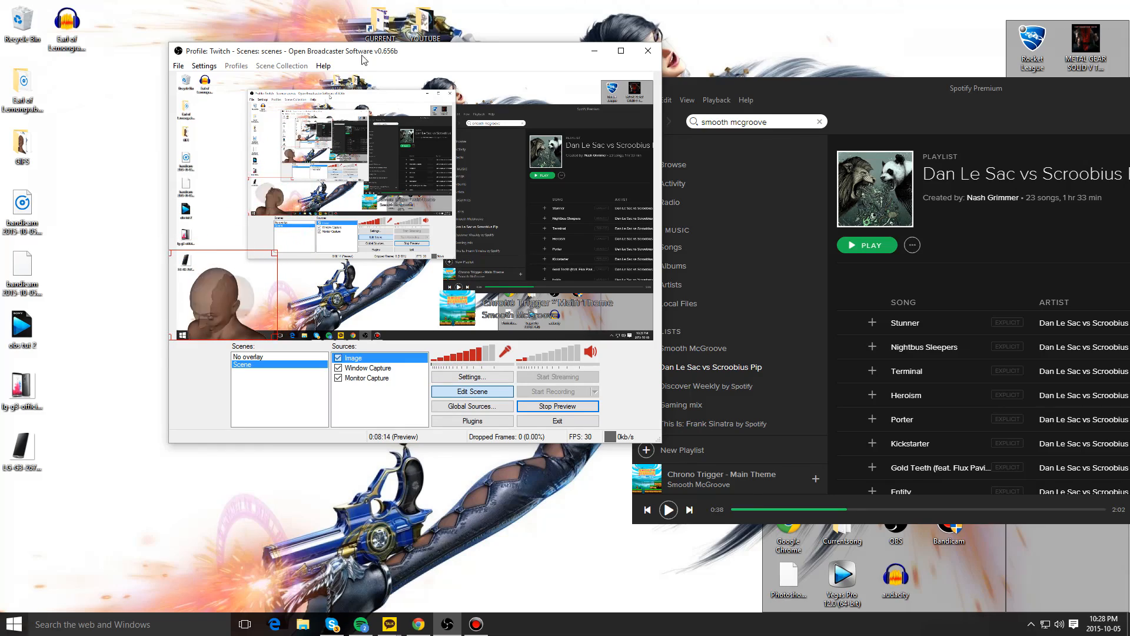
{"action": "left_click_drag", "start_coordinate": [362, 54], "coordinate": [262, 53]}
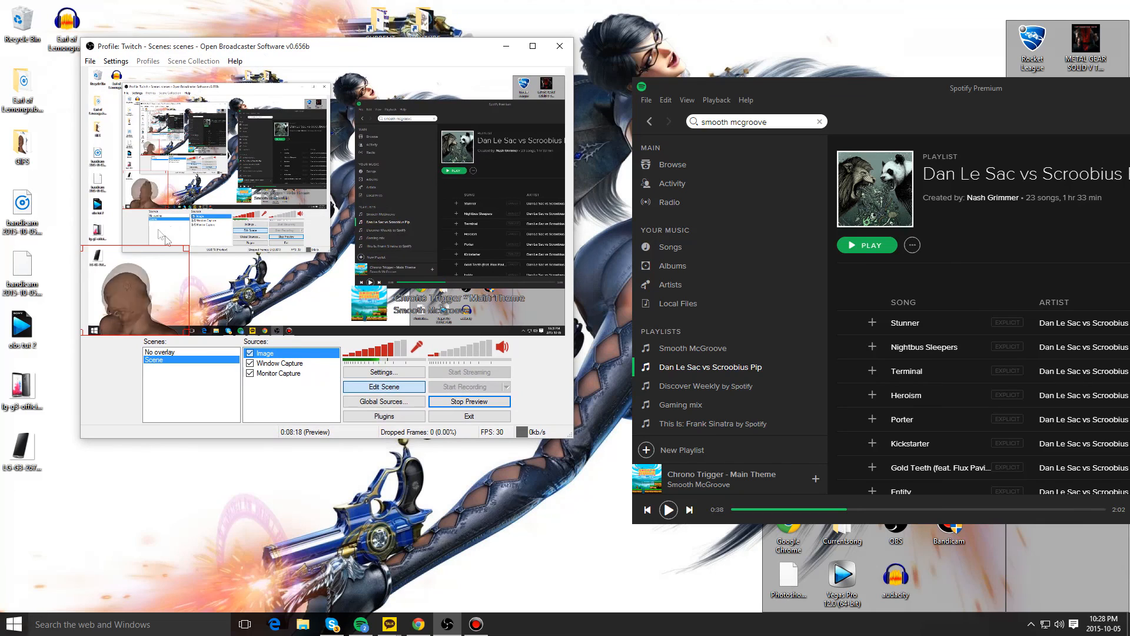
{"action": "left_click_drag", "start_coordinate": [141, 317], "coordinate": [154, 300]}
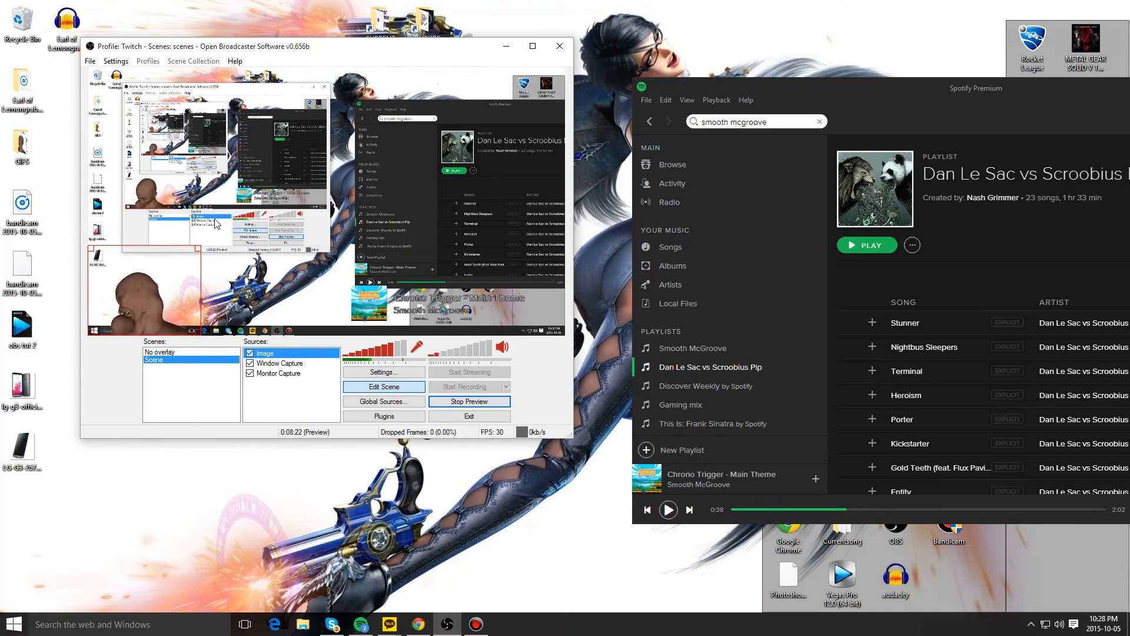
{"action": "left_click", "coordinate": [251, 373]}
{"action": "left_click_drag", "start_coordinate": [296, 54], "coordinate": [337, 65]}
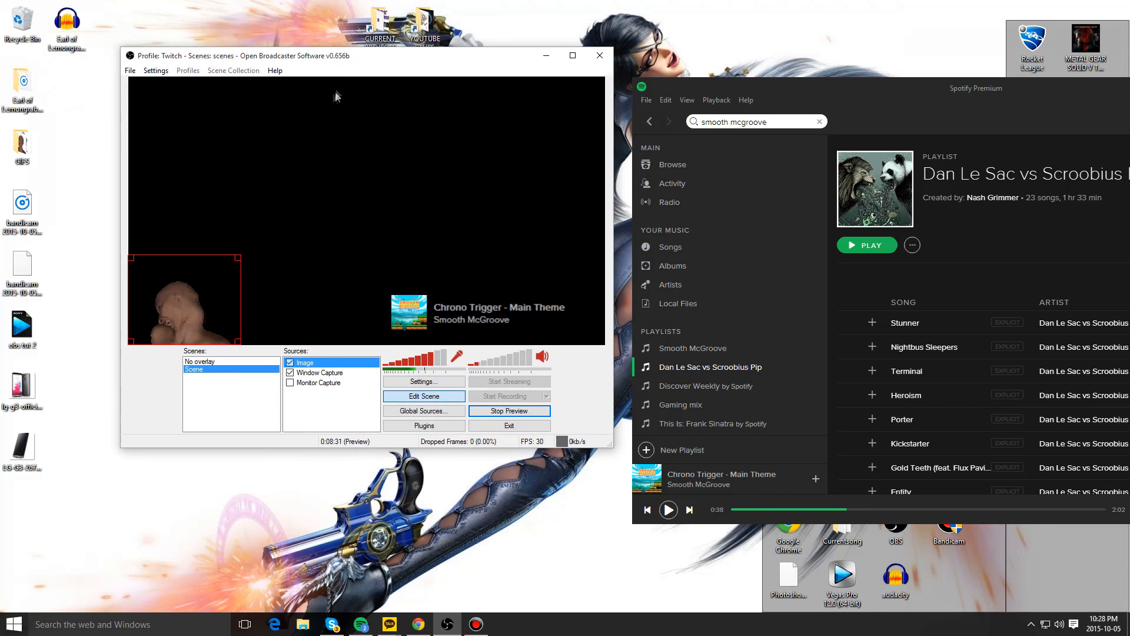
Step: Review the Image source's properties, including the option to check for file changes
{"action": "left_click", "coordinate": [324, 398]}
{"action": "double_click", "coordinate": [299, 364]}
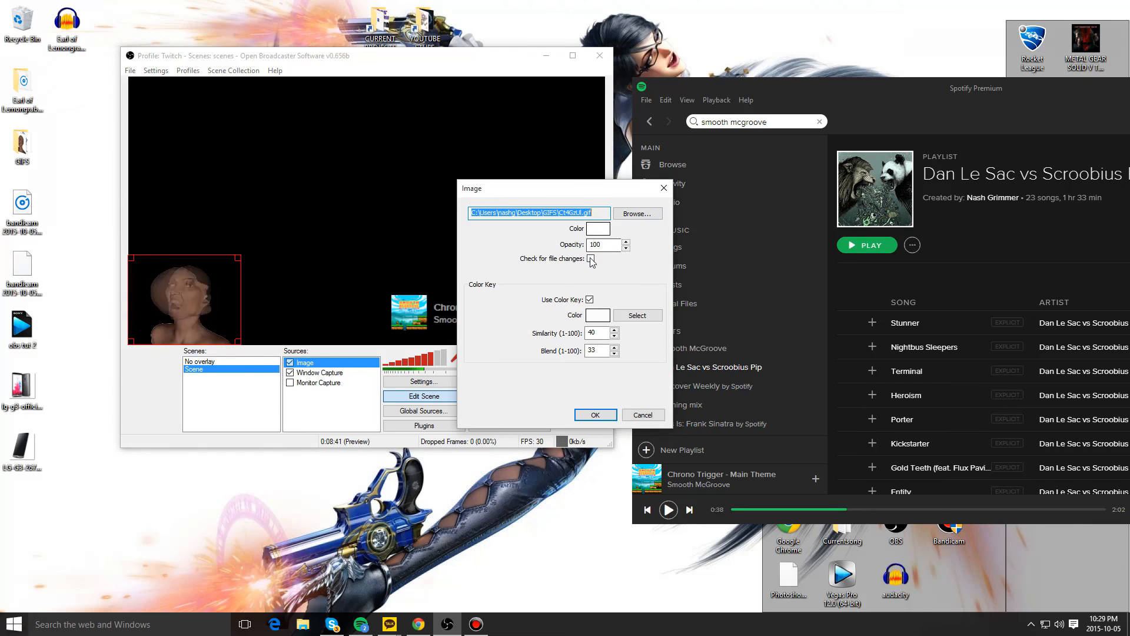
{"action": "left_click", "coordinate": [664, 191]}
Step: Add an Image Slide Show source with the default name to the scene
{"action": "right_click", "coordinate": [295, 399]}
{"action": "mouse_move", "coordinate": [320, 407]}
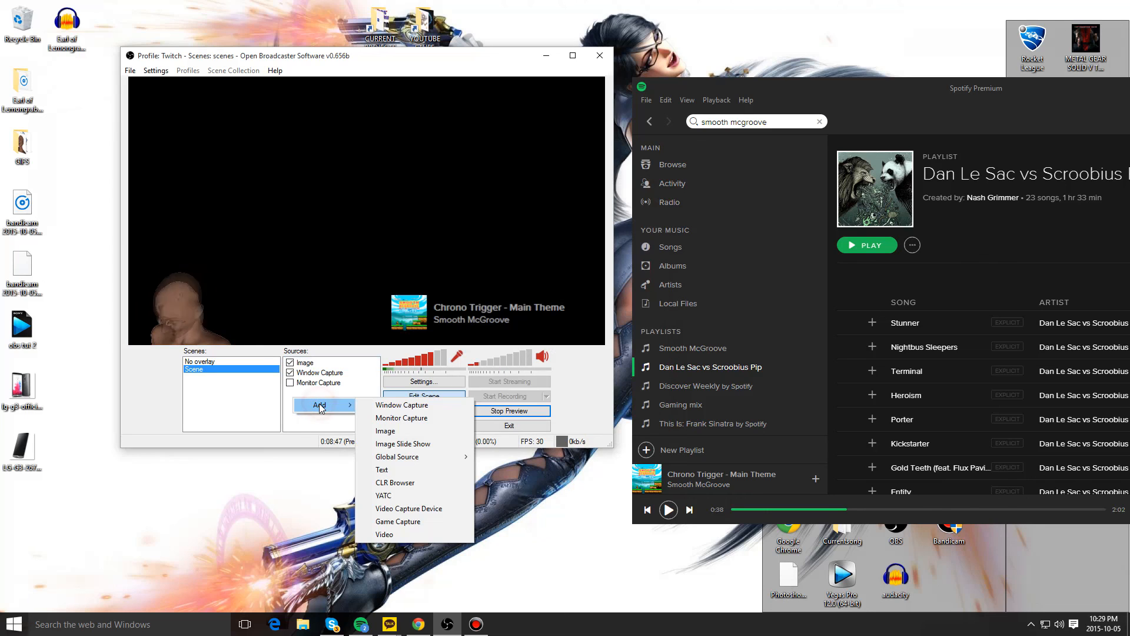
{"action": "left_click", "coordinate": [424, 444]}
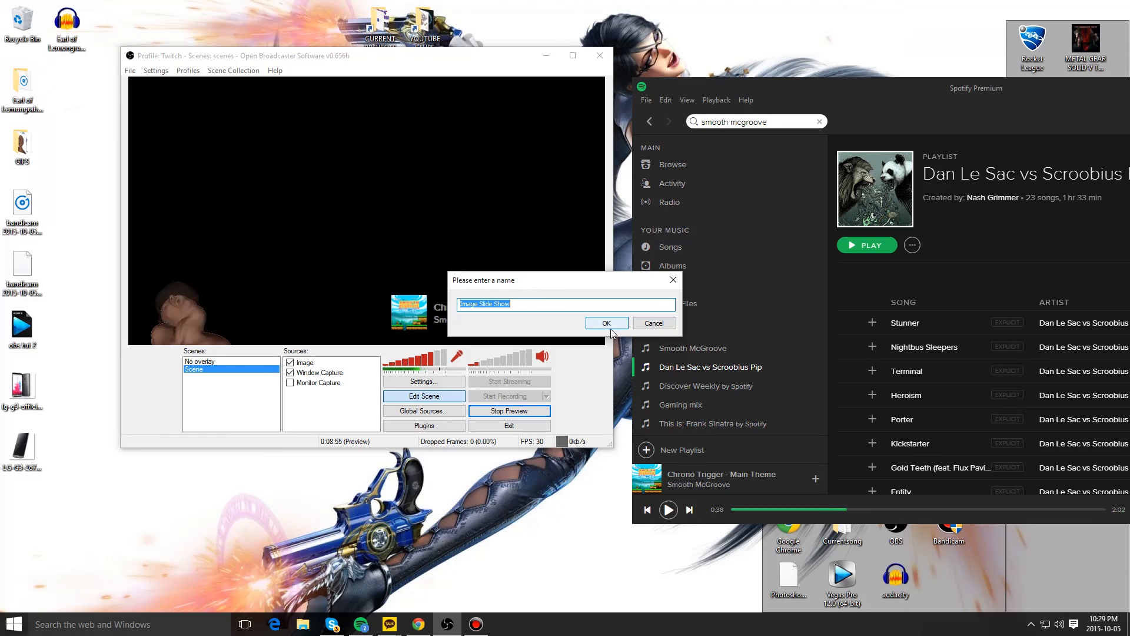
{"action": "left_click", "coordinate": [607, 323]}
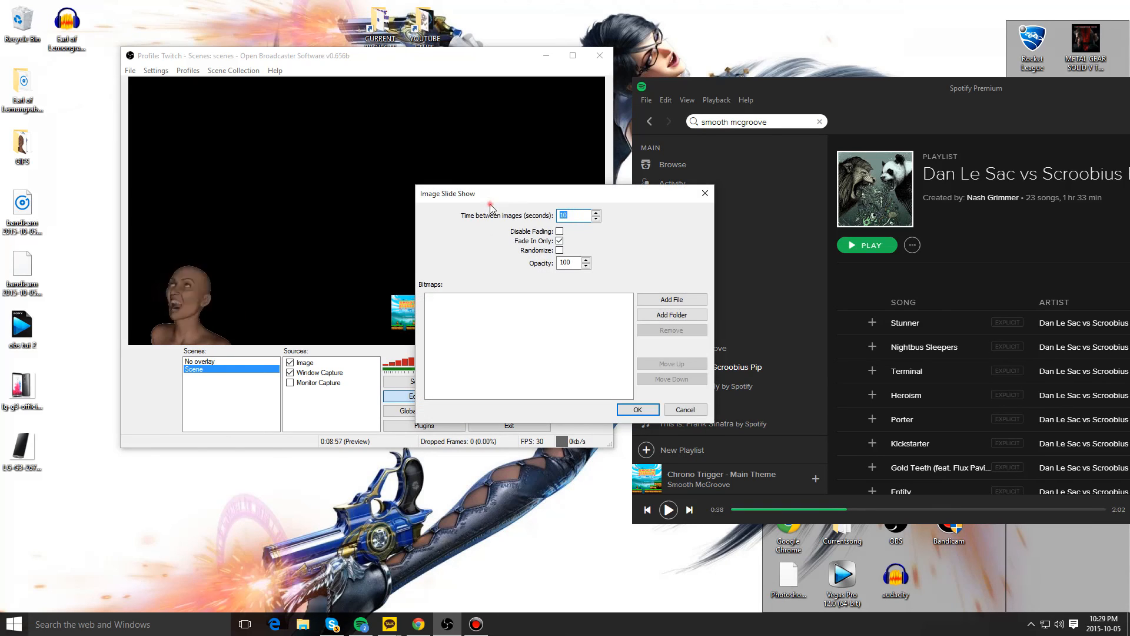
{"action": "left_click_drag", "start_coordinate": [516, 184], "coordinate": [547, 153]}
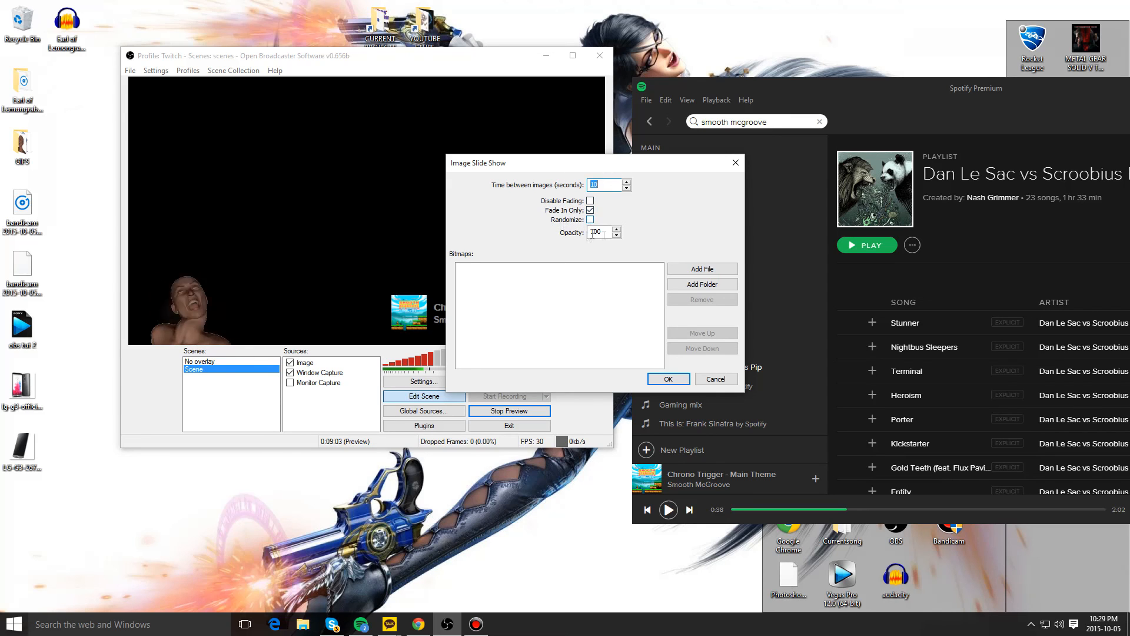
Step: Add s2, tumblr_mi1iqxzAk21r2t4hdo1_500, 3cb and tumblr_n1ugjpUFVh1qfhm4vo1_r1_400 from the GIFS folder to the slide show's bitmaps
{"action": "left_click", "coordinate": [703, 269]}
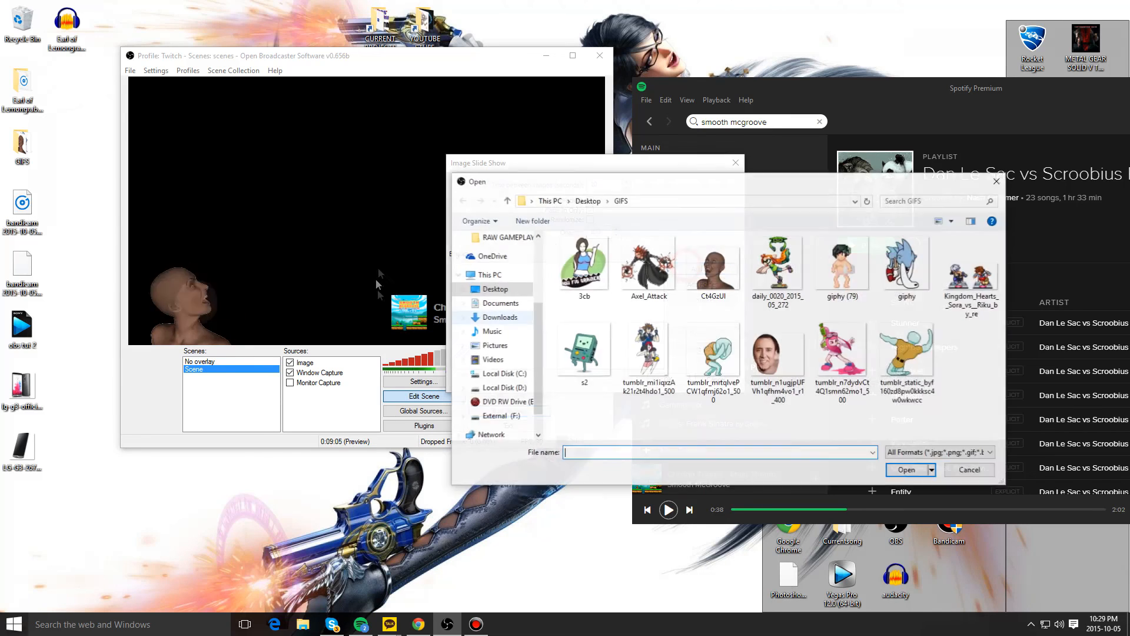
{"action": "double_click", "coordinate": [584, 351]}
{"action": "double_click", "coordinate": [648, 347]}
{"action": "left_click", "coordinate": [686, 269]}
{"action": "double_click", "coordinate": [587, 265]}
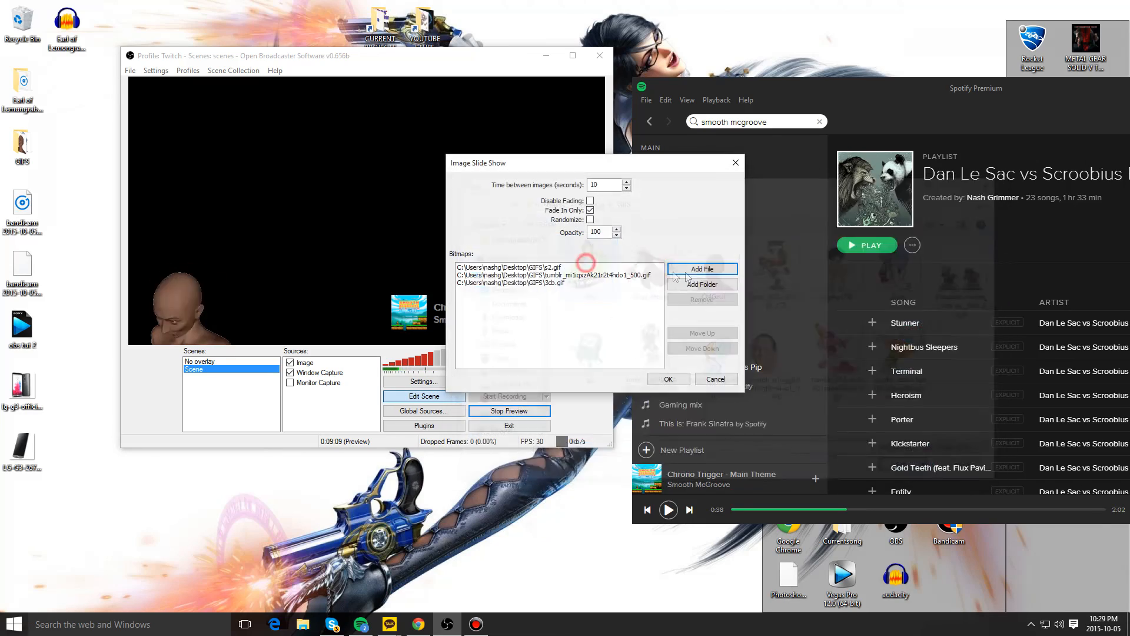
{"action": "left_click", "coordinate": [689, 270]}
{"action": "double_click", "coordinate": [777, 353]}
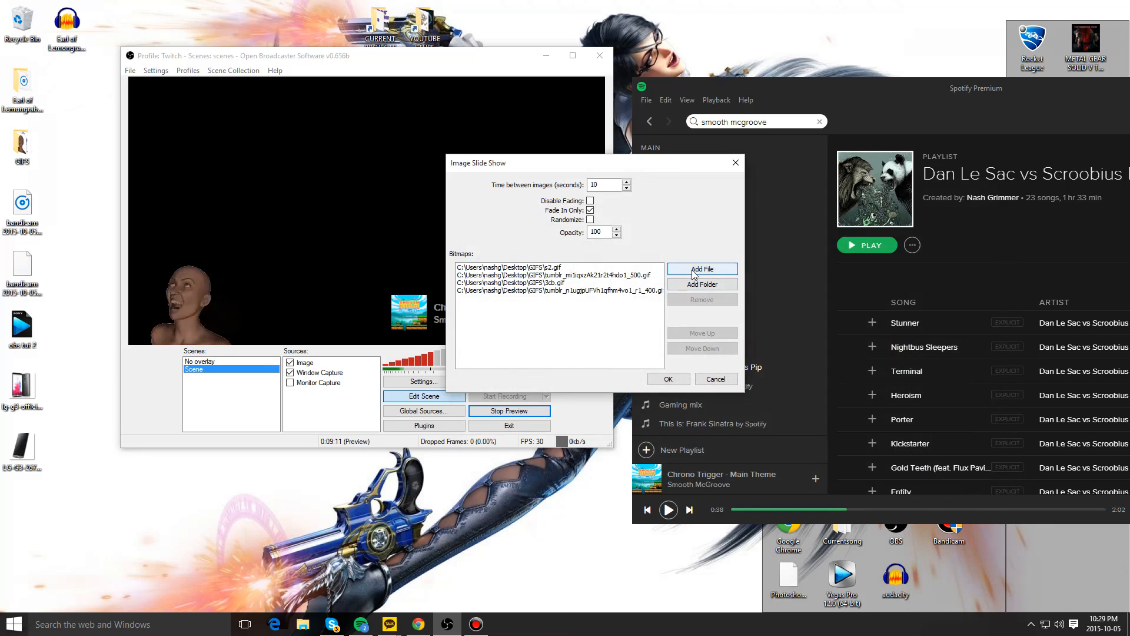
Step: Set the slide show's time between images to 2 seconds, confirm, and shift it slightly inward from the preview's upper-left corner
{"action": "double_click", "coordinate": [601, 184]}
{"action": "type", "text": "2"}
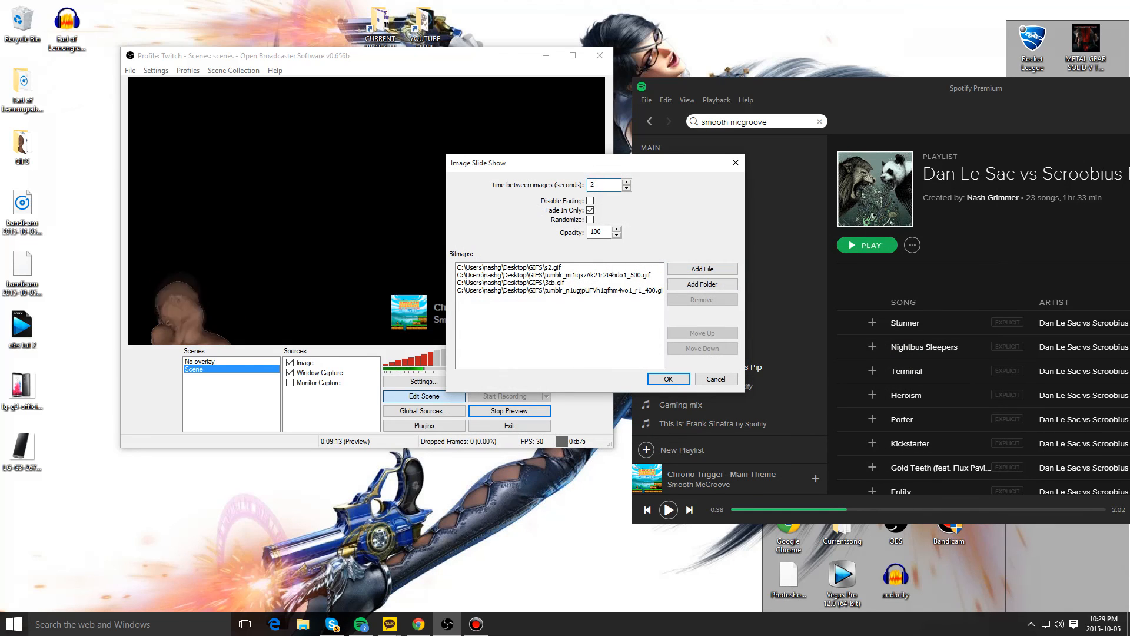
{"action": "key", "text": "Return"}
{"action": "left_click_drag", "start_coordinate": [169, 148], "coordinate": [195, 167]}
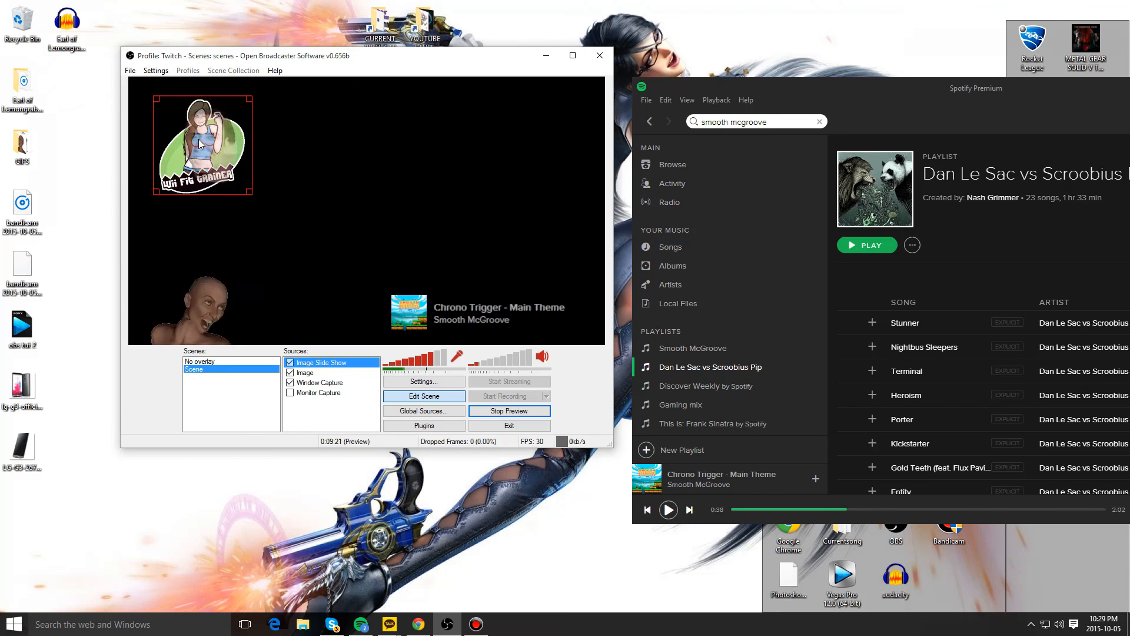
Step: Hide the Image Slide Show source, shrink its frame and place it near the preview's upper-left corner
{"action": "left_click", "coordinate": [290, 363]}
{"action": "left_click_drag", "start_coordinate": [200, 127], "coordinate": [266, 138]}
{"action": "mouse_move", "coordinate": [313, 203]}
{"action": "left_mouse_down"}
{"action": "mouse_move", "coordinate": [241, 147]}
{"action": "mouse_move", "coordinate": [260, 167]}
{"action": "left_mouse_up"}
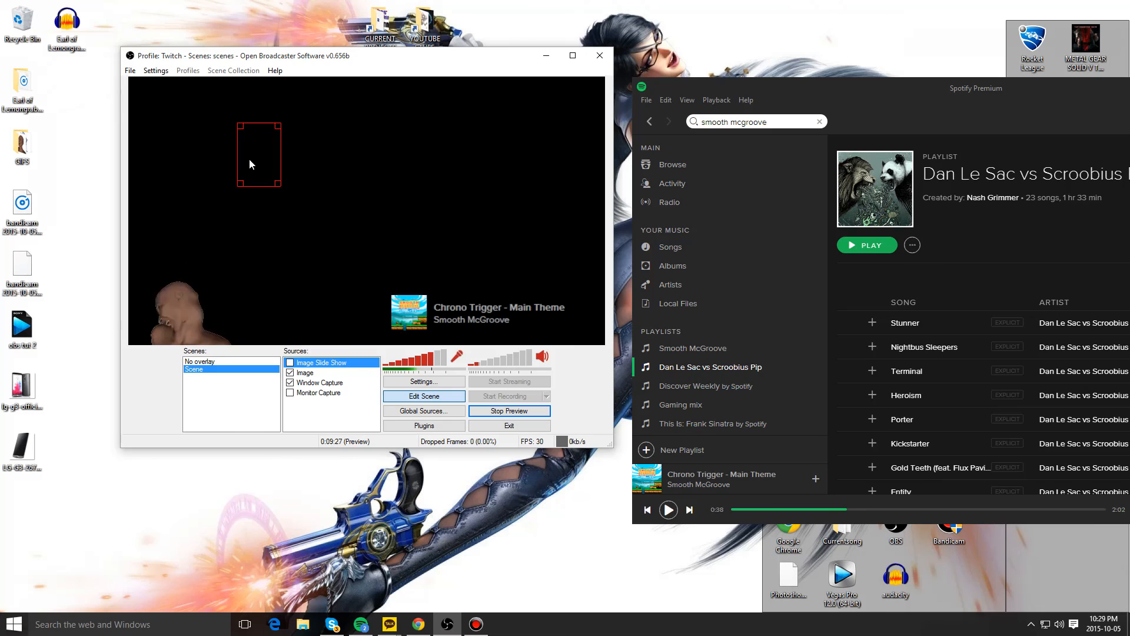
{"action": "left_click_drag", "start_coordinate": [273, 171], "coordinate": [178, 132]}
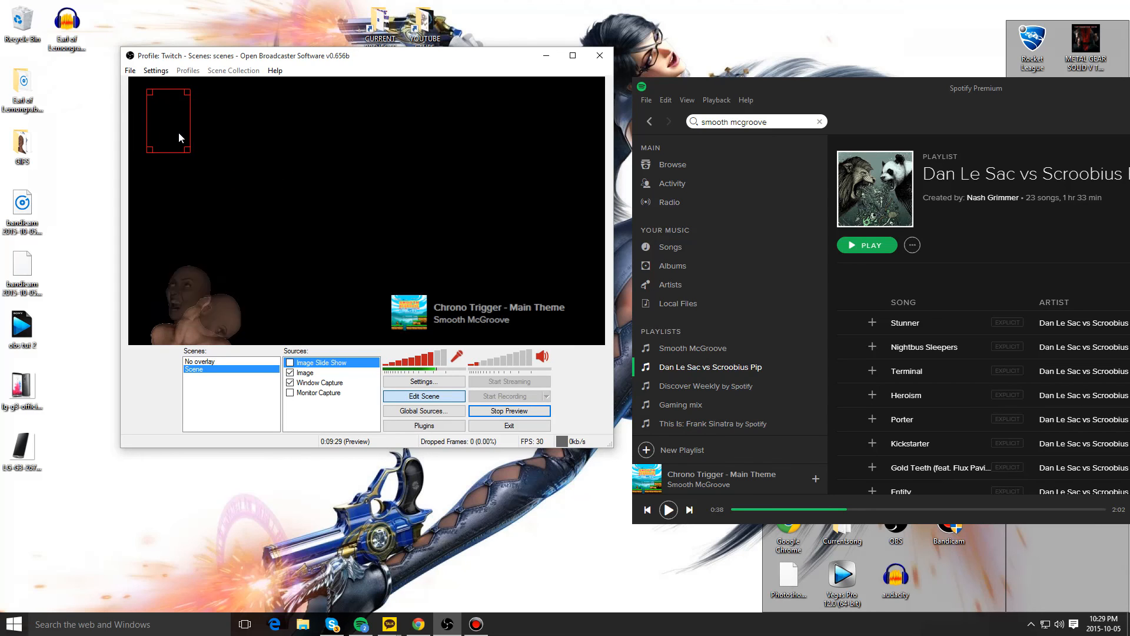
{"action": "right_click", "coordinate": [301, 407]}
{"action": "left_click", "coordinate": [335, 416]}
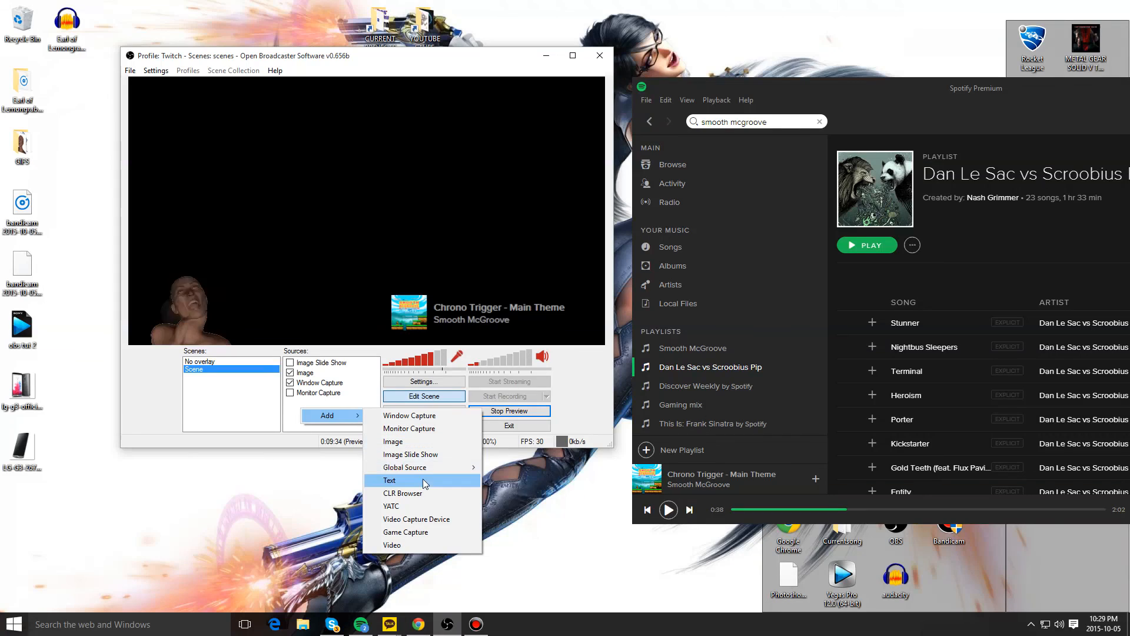
{"action": "mouse_move", "coordinate": [424, 472]}
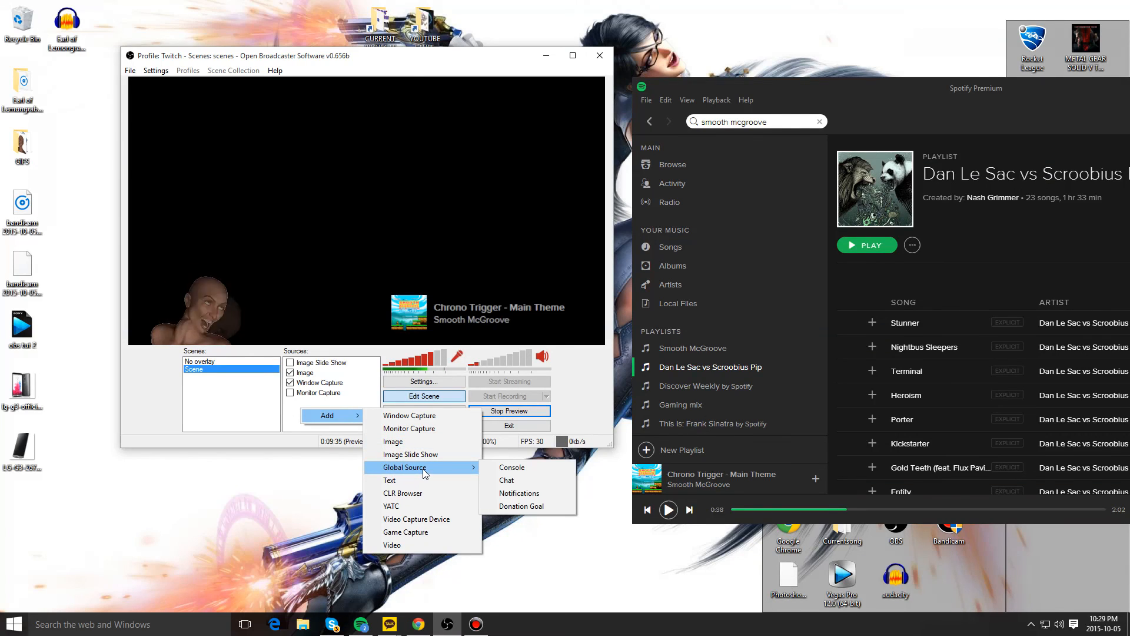
{"action": "left_click", "coordinate": [287, 415]}
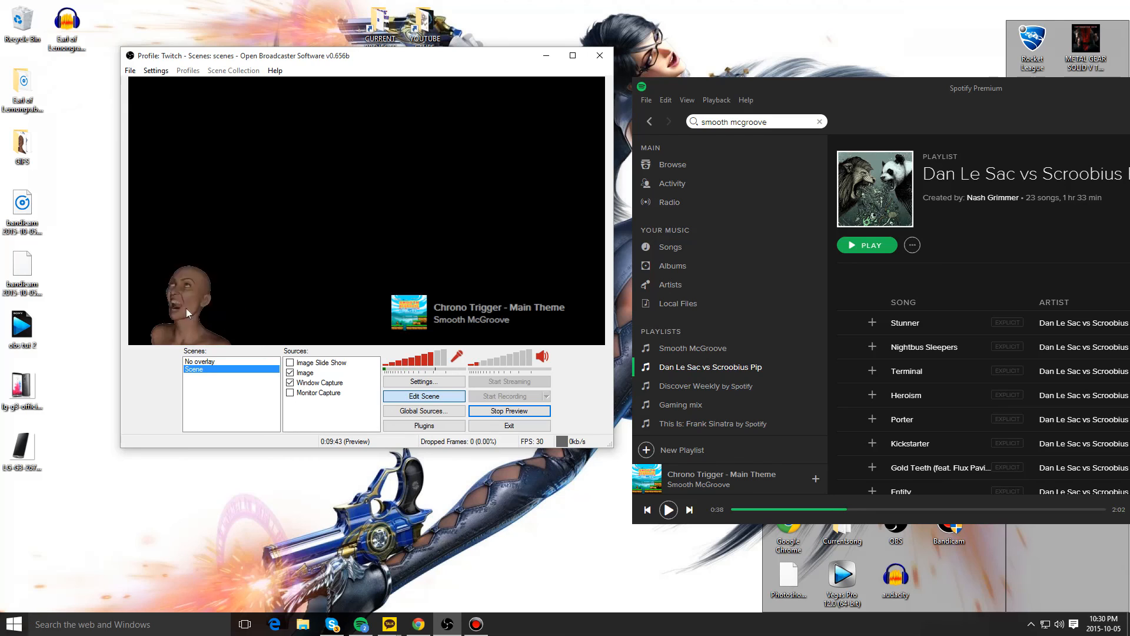
Step: Move the Image source slightly upward along the preview's left side and open the Global Sources manager
{"action": "left_click_drag", "start_coordinate": [186, 309], "coordinate": [192, 269]}
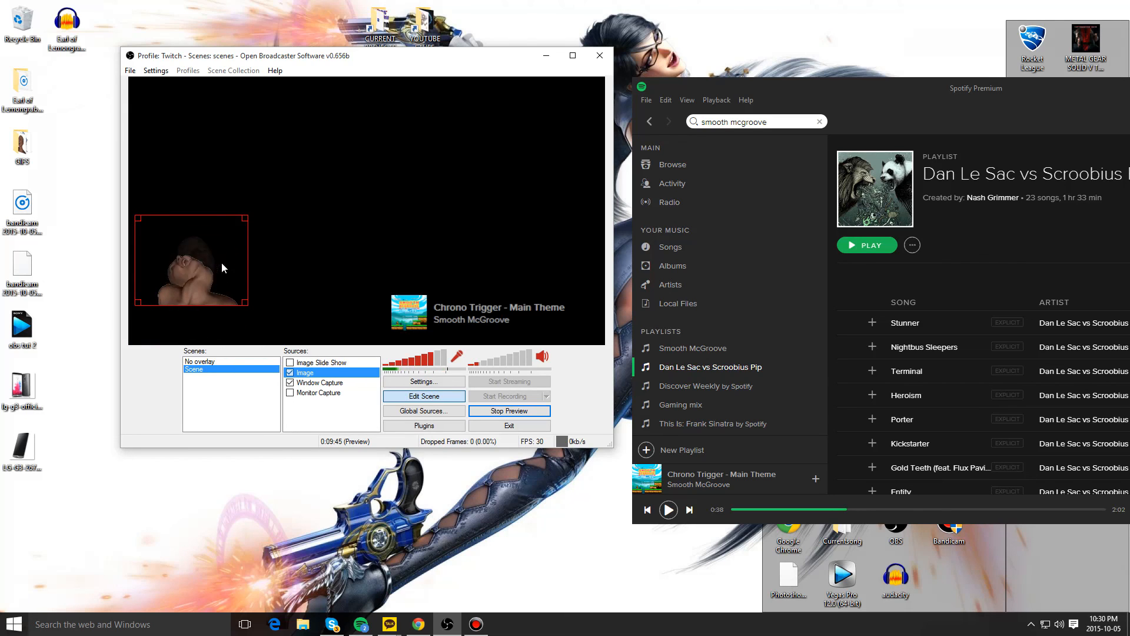
{"action": "left_click", "coordinate": [424, 411]}
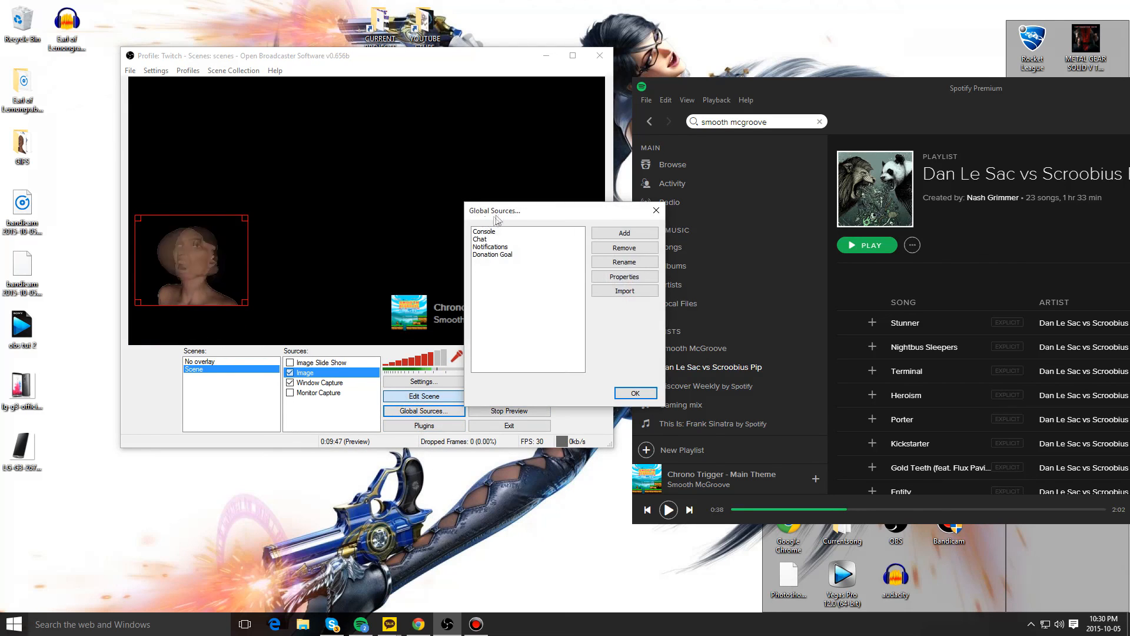
{"action": "left_click_drag", "start_coordinate": [496, 219], "coordinate": [529, 193]}
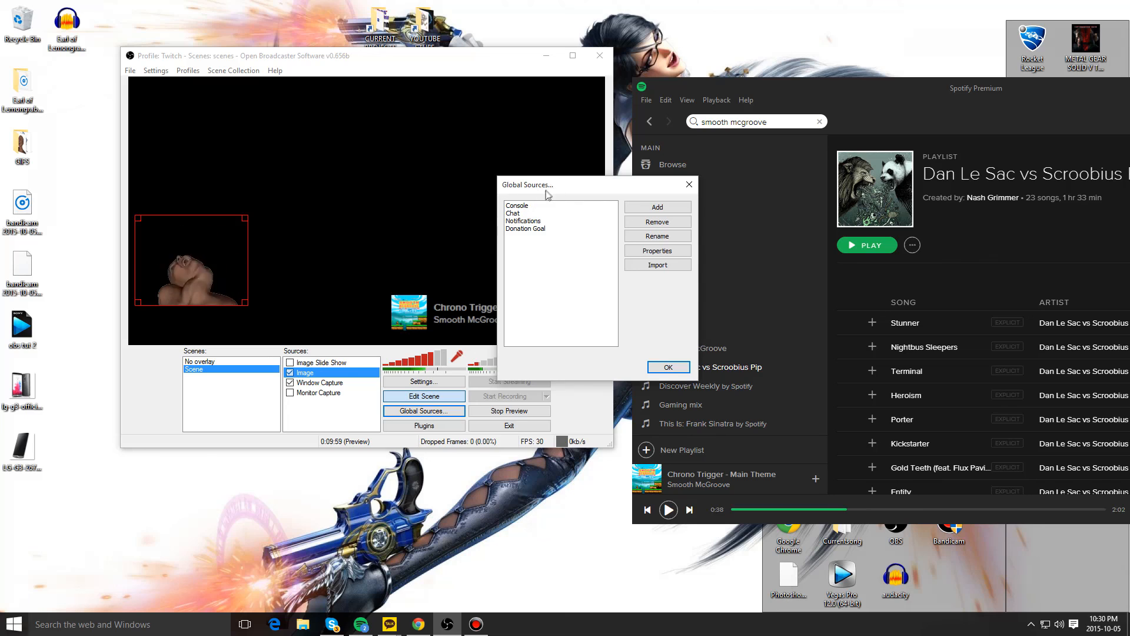
{"action": "left_click_drag", "start_coordinate": [556, 184], "coordinate": [555, 181]}
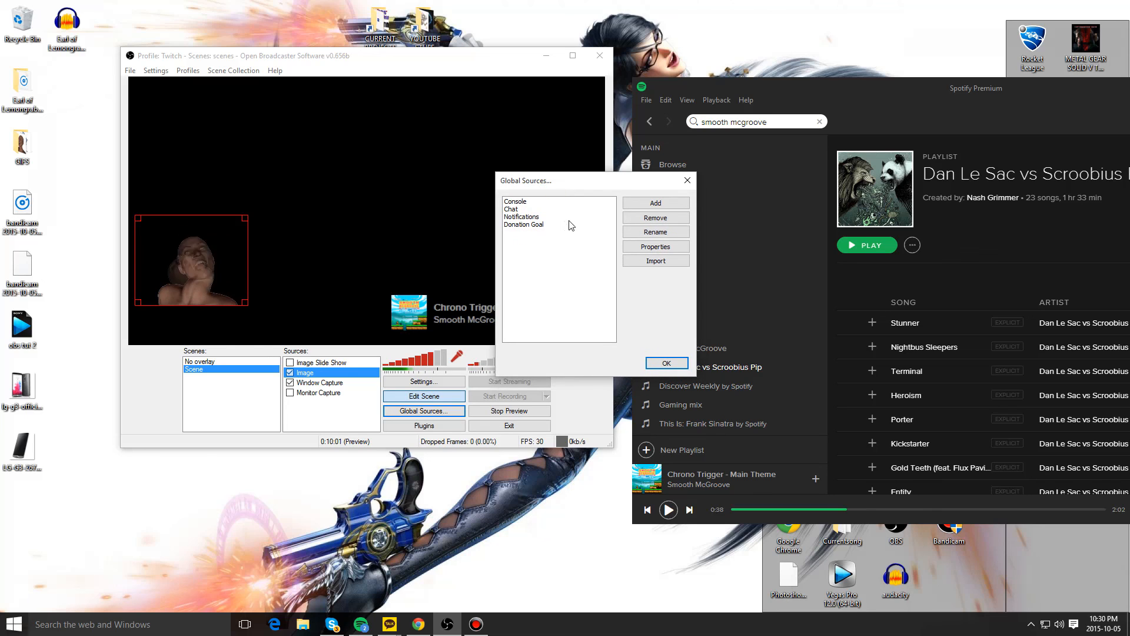
Step: Add a global image source named gif using Ct4GzUI from the GIFS folder, with the color key enabled at similarity 10
{"action": "left_click", "coordinate": [639, 205]}
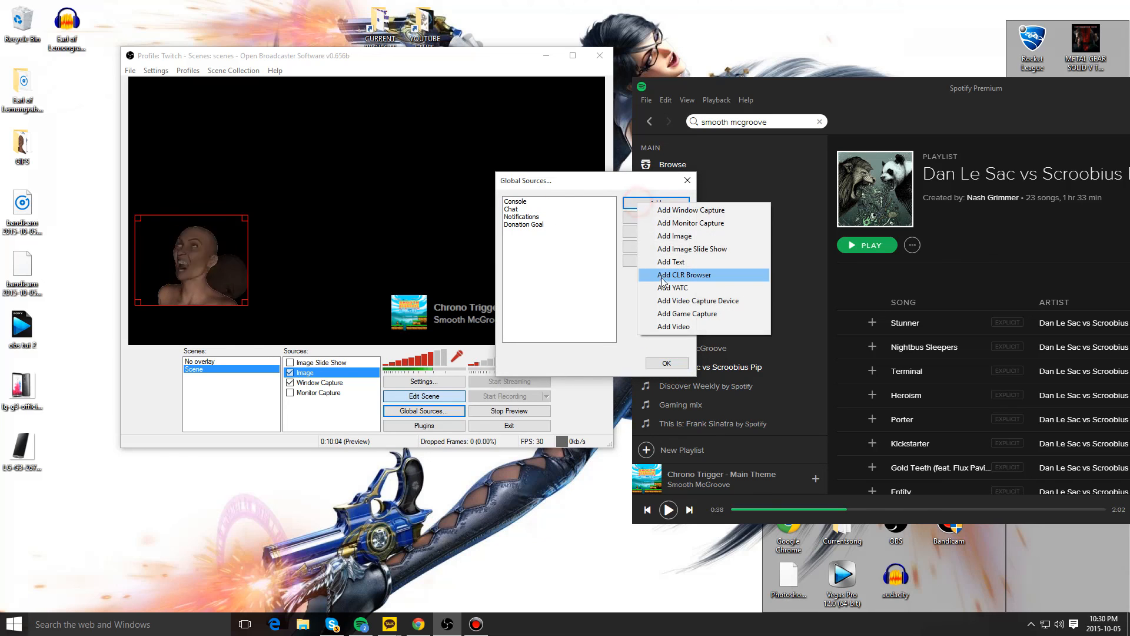
{"action": "left_click", "coordinate": [707, 249]}
{"action": "type", "text": "gif"}
{"action": "left_click", "coordinate": [589, 324]}
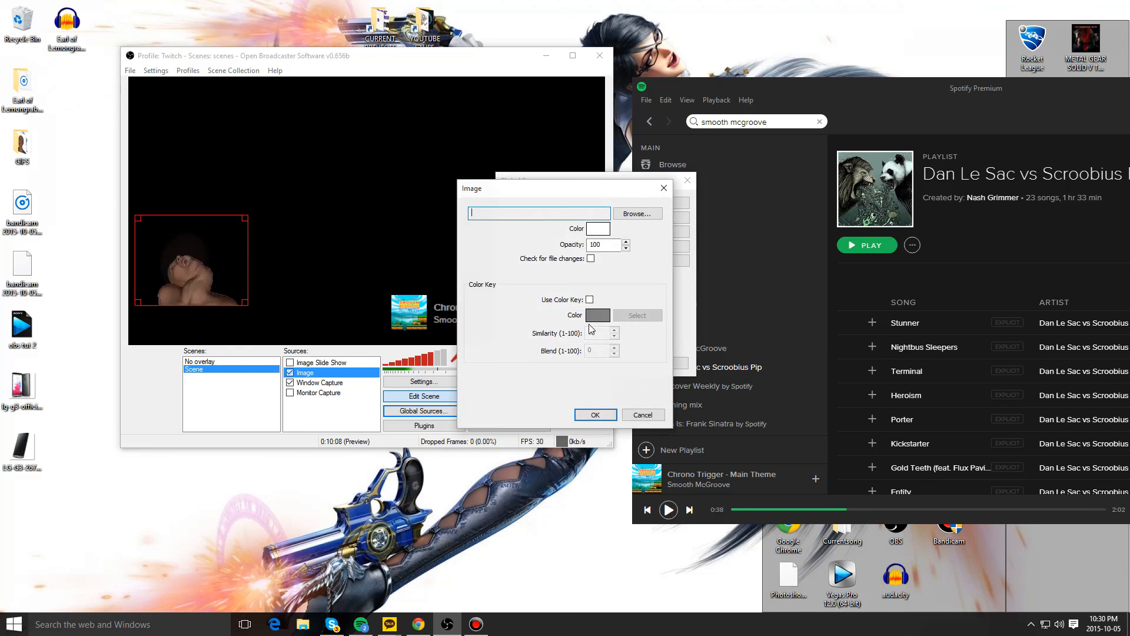
{"action": "left_click", "coordinate": [638, 214]}
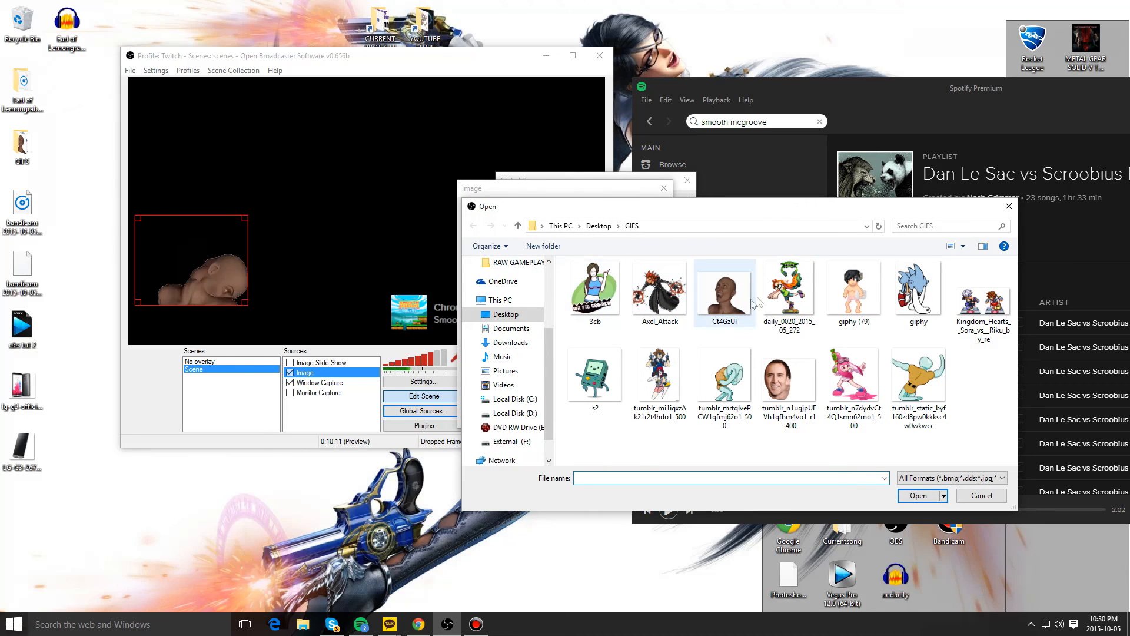
{"action": "double_click", "coordinate": [727, 300]}
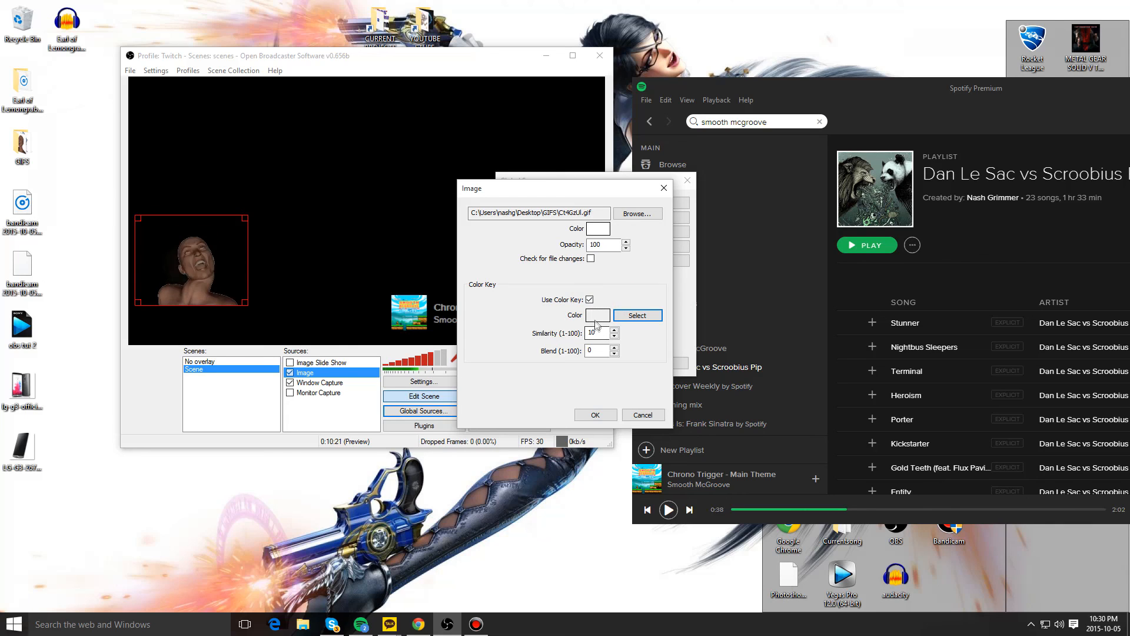
{"action": "left_click", "coordinate": [595, 415]}
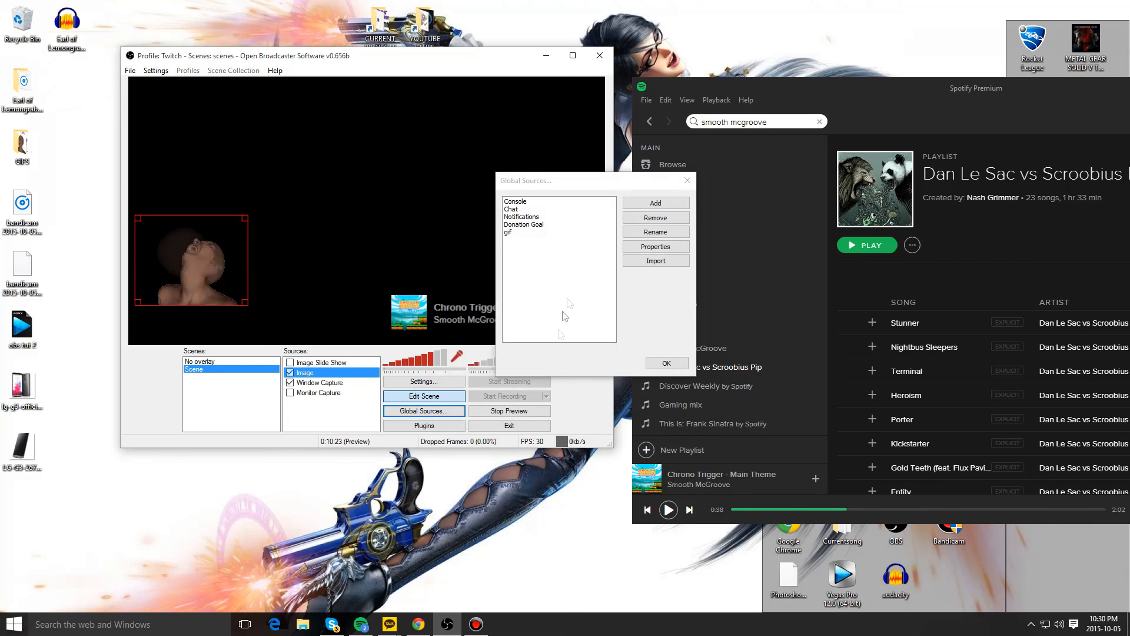
{"action": "left_click", "coordinate": [513, 234]}
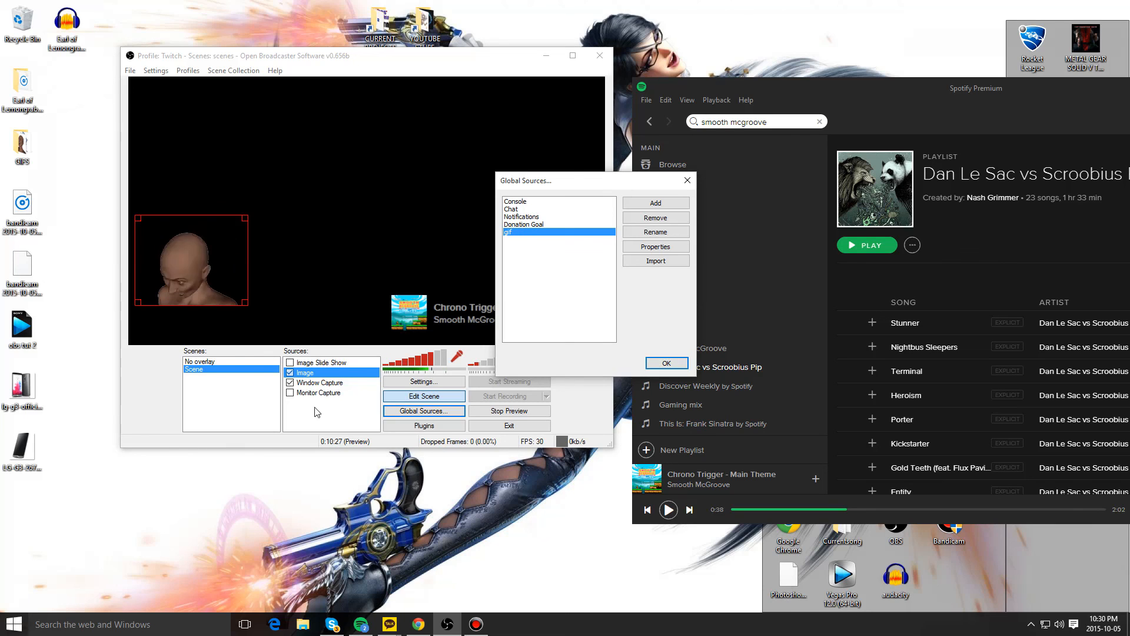
{"action": "left_click", "coordinate": [665, 364]}
Step: Add the global source gif to the scene under its default name and place it near the preview's upper-left area
{"action": "right_click", "coordinate": [304, 407]}
{"action": "mouse_move", "coordinate": [329, 413]}
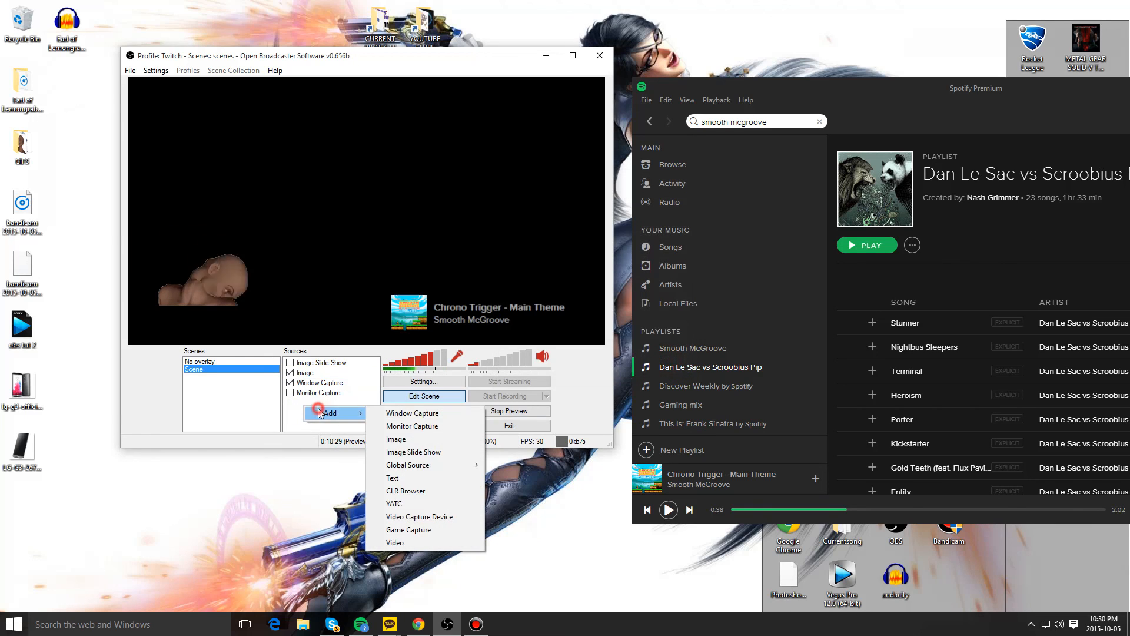
{"action": "left_click", "coordinate": [398, 467]}
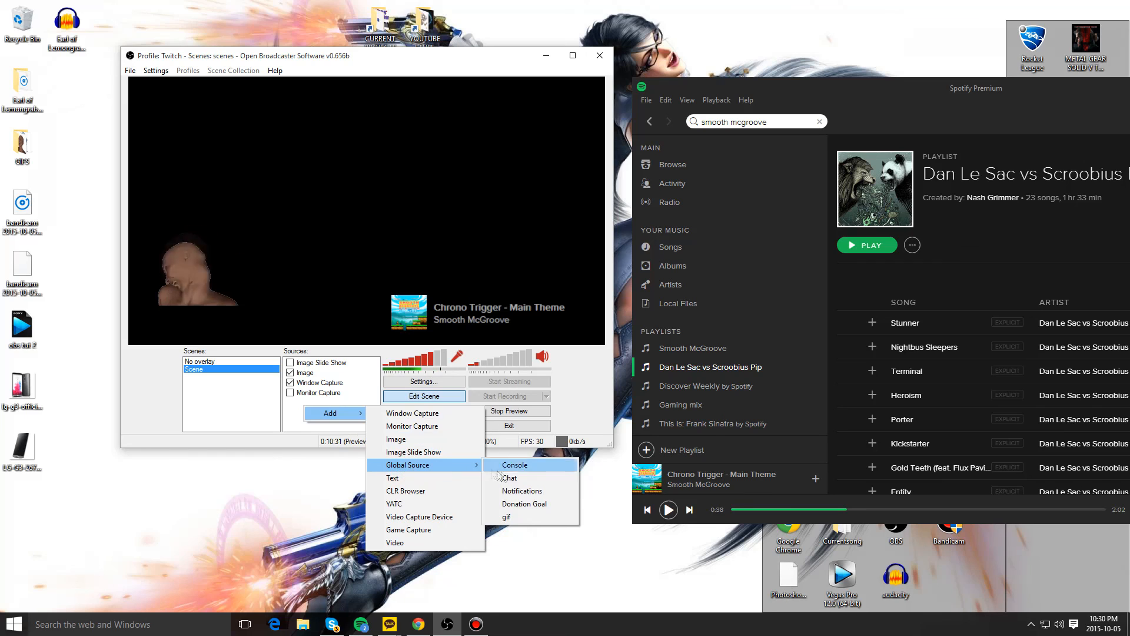
{"action": "left_click", "coordinate": [514, 517]}
{"action": "left_click", "coordinate": [592, 325]}
{"action": "left_click_drag", "start_coordinate": [175, 114], "coordinate": [234, 131]}
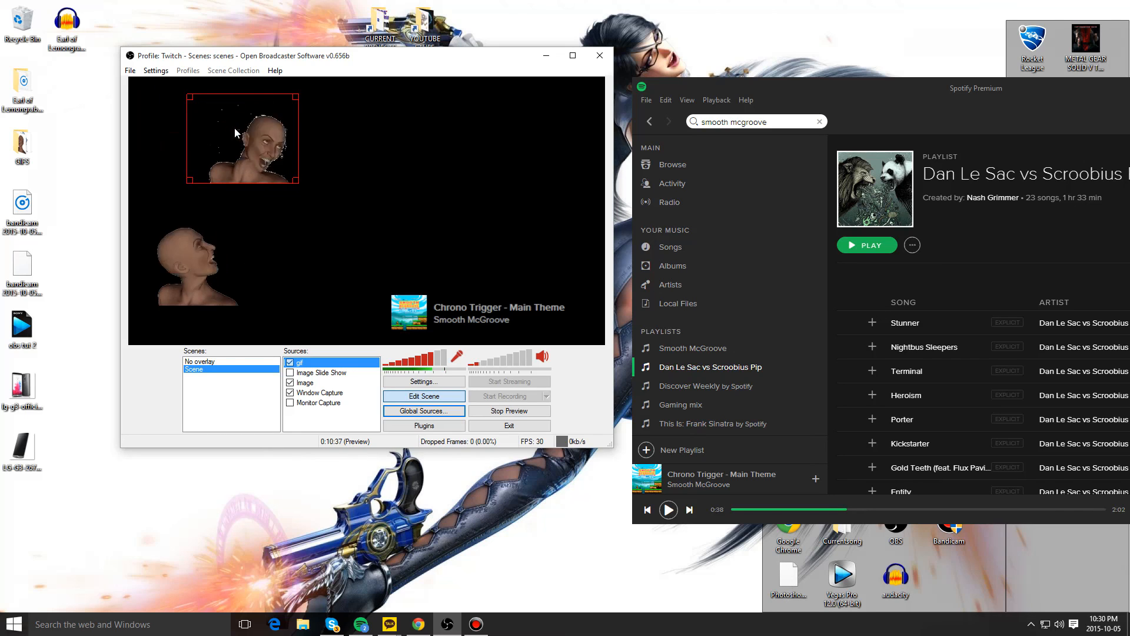
Step: Review the image file and color key properties of the gif source
{"action": "double_click", "coordinate": [299, 361]}
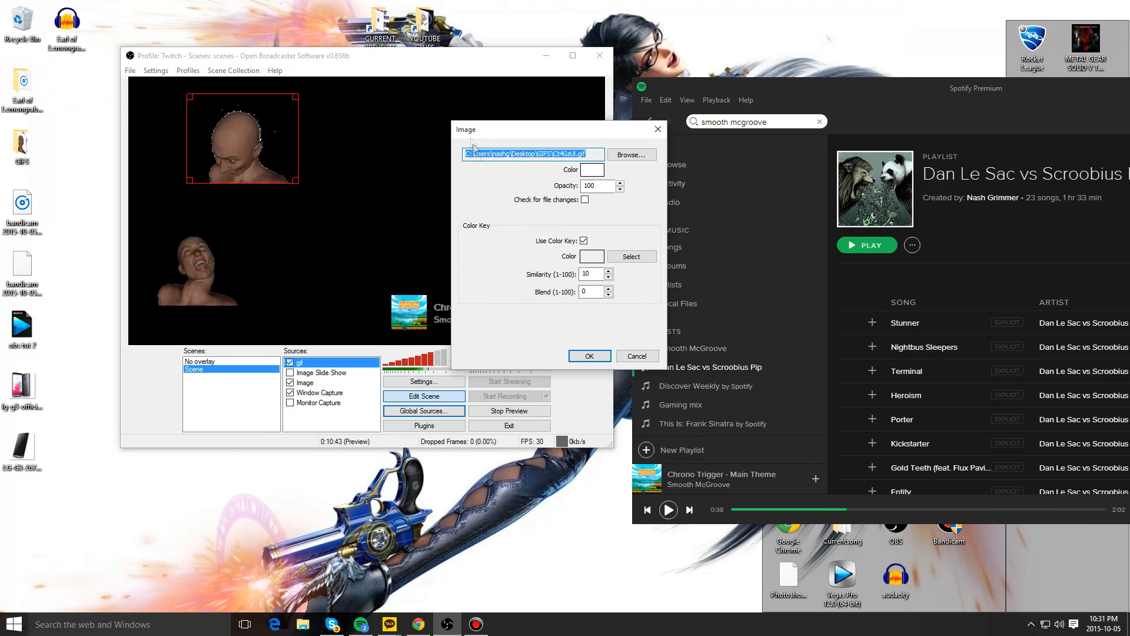
{"action": "left_click_drag", "start_coordinate": [474, 129], "coordinate": [503, 124]}
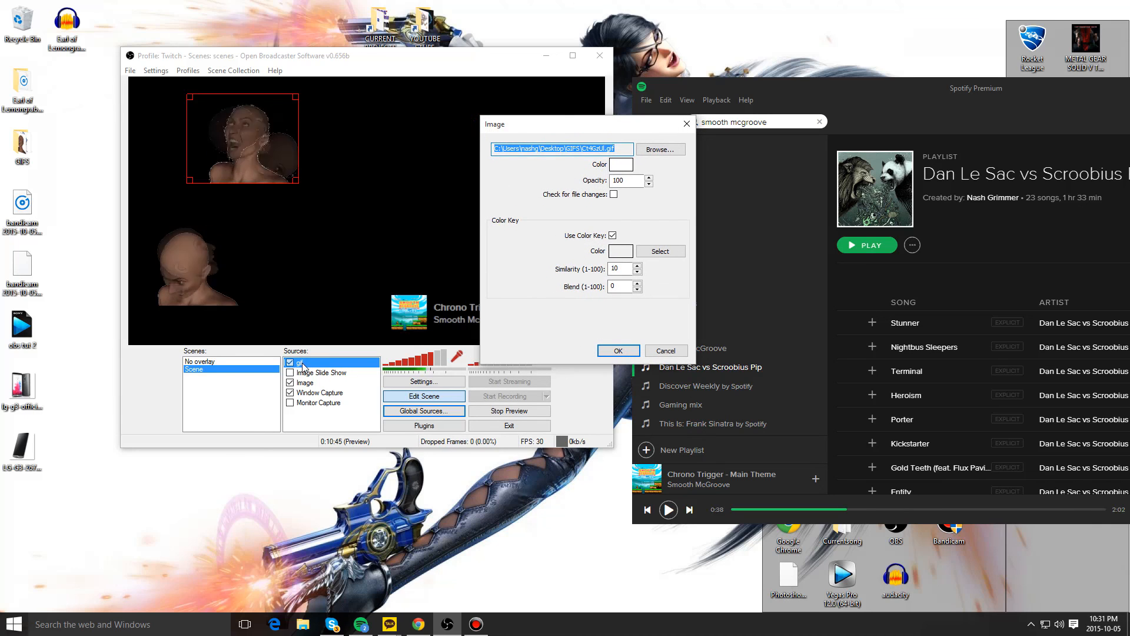
{"action": "left_click", "coordinate": [542, 214]}
{"action": "left_click_drag", "start_coordinate": [523, 120], "coordinate": [535, 122]}
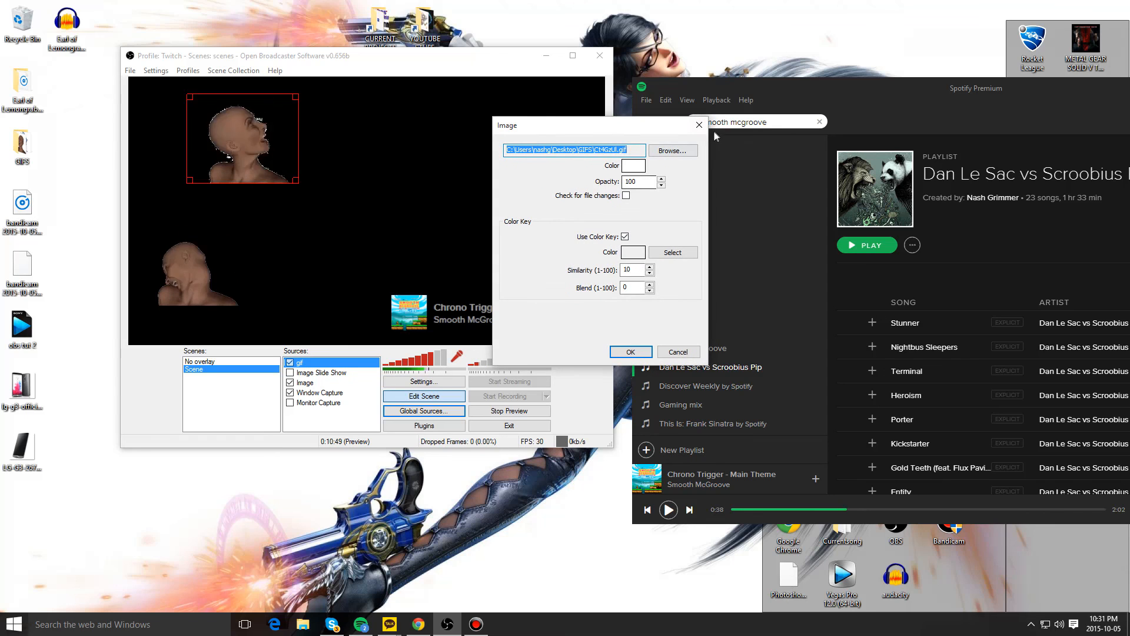
{"action": "left_click", "coordinate": [699, 125]}
Step: Remove the gif source from the scene
{"action": "right_click", "coordinate": [303, 362]}
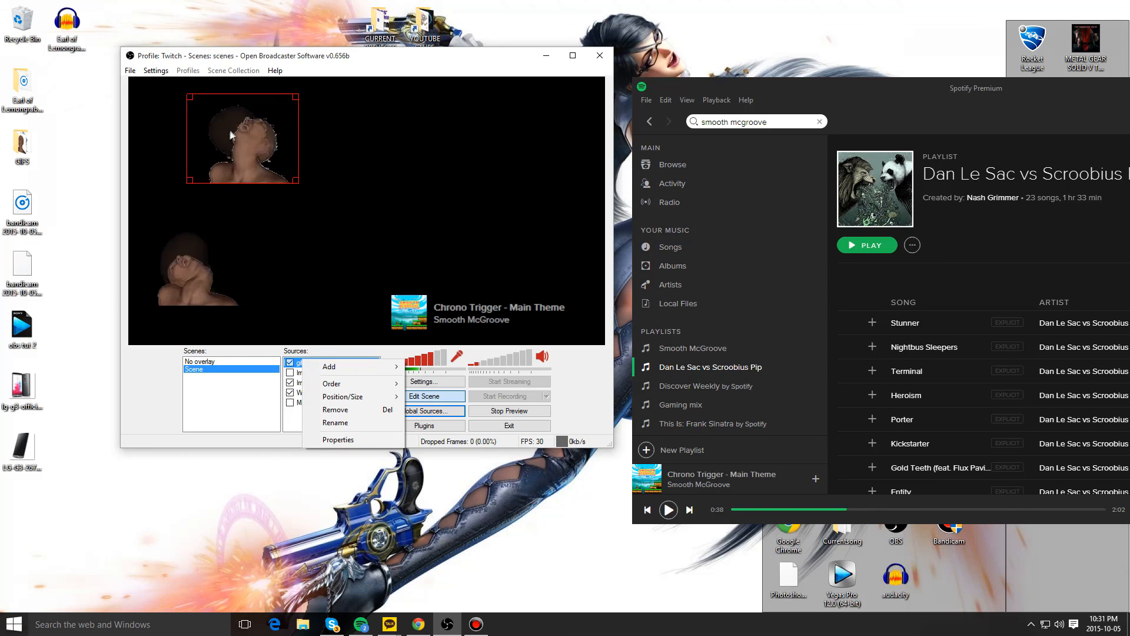
{"action": "left_click", "coordinate": [335, 411]}
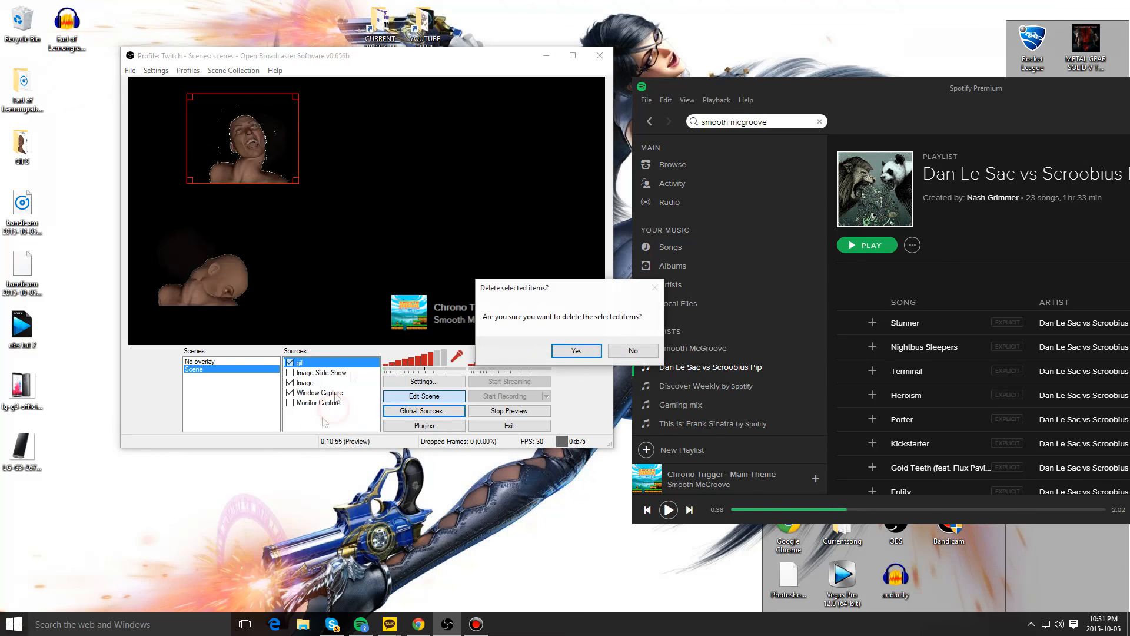
{"action": "left_click", "coordinate": [573, 352]}
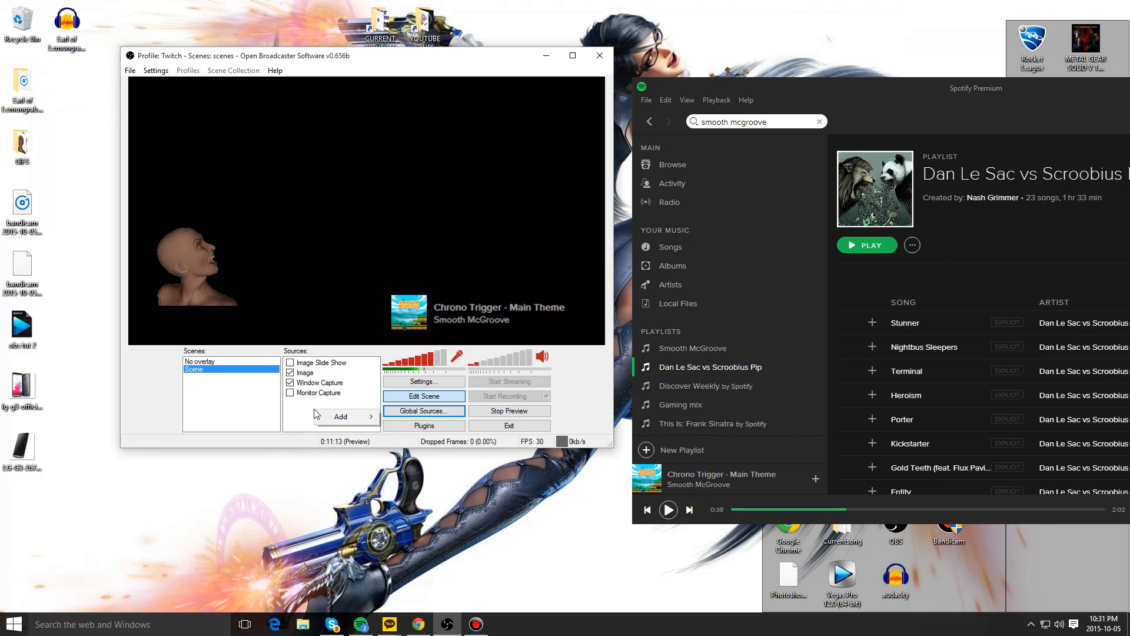
Step: Add a Text source with the default name to the scene
{"action": "mouse_move", "coordinate": [330, 416]}
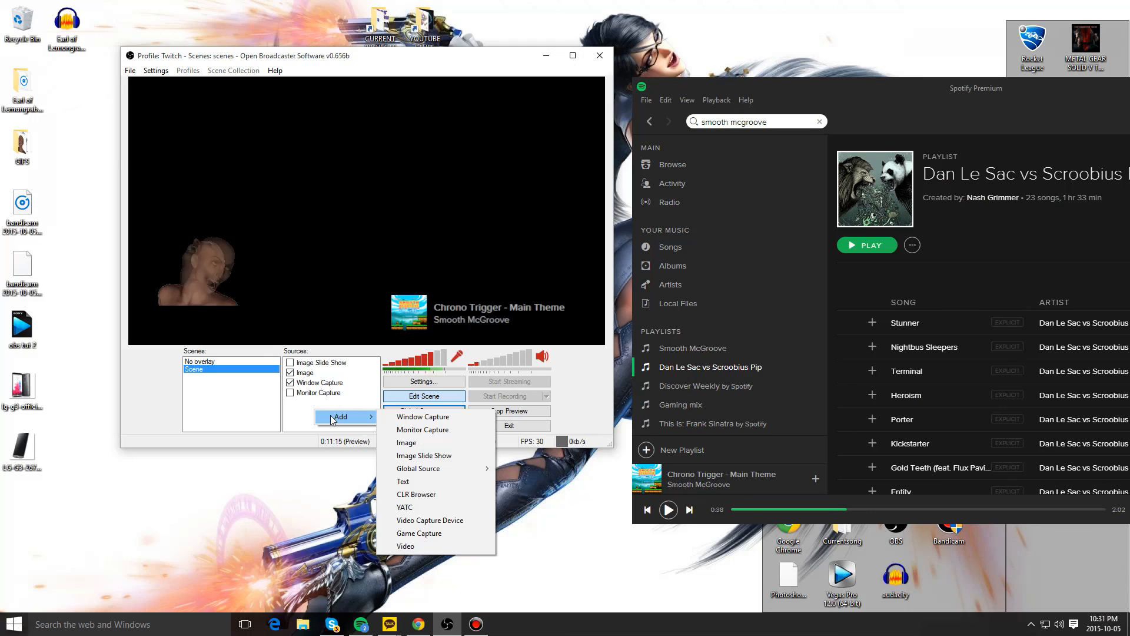
{"action": "left_click", "coordinate": [405, 481]}
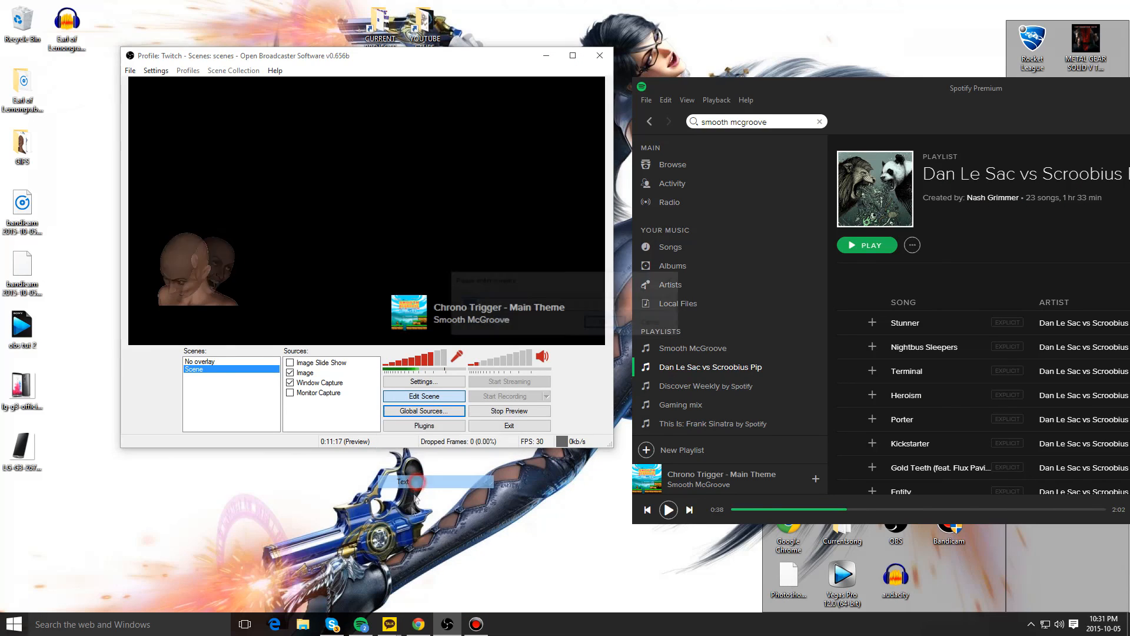
{"action": "left_click_drag", "start_coordinate": [518, 278], "coordinate": [554, 191]}
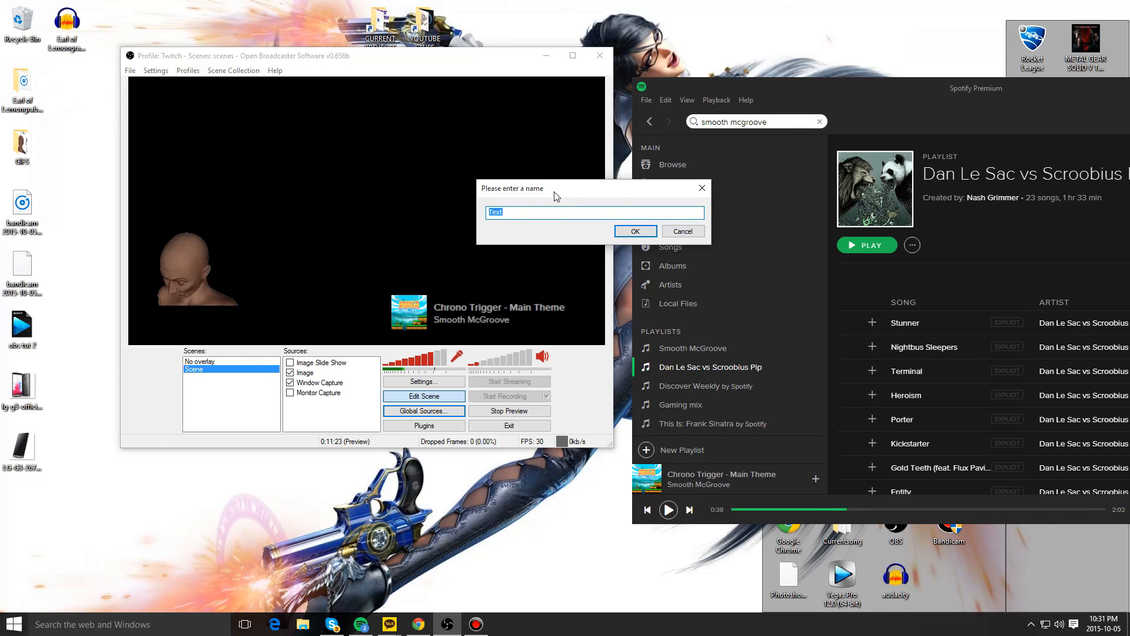
{"action": "left_click", "coordinate": [620, 234]}
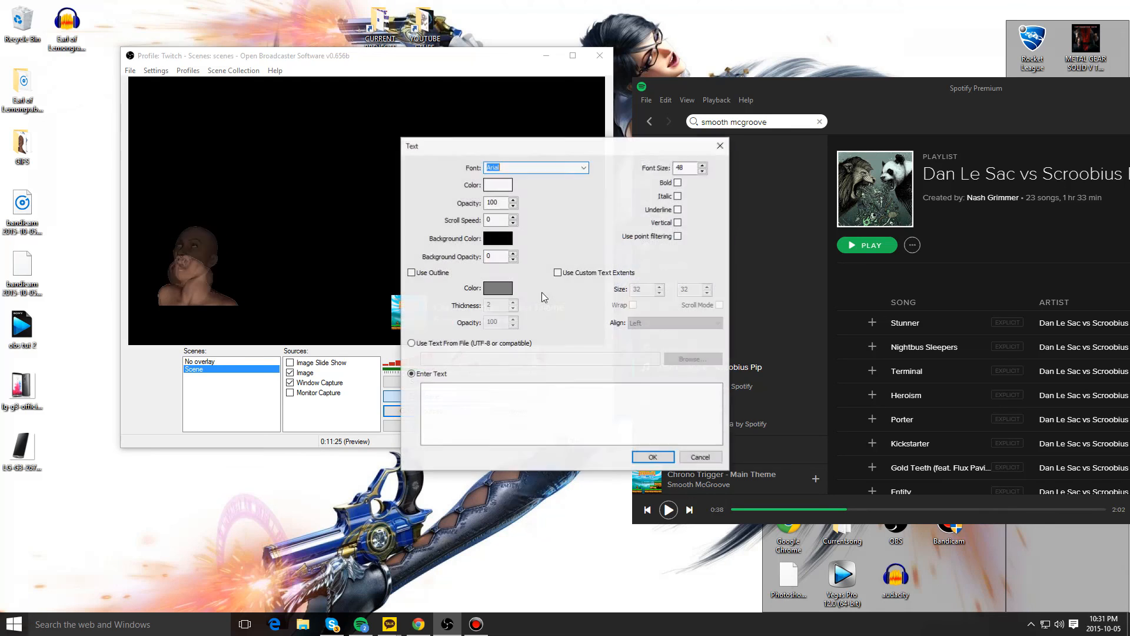
{"action": "left_click_drag", "start_coordinate": [503, 152], "coordinate": [508, 120]}
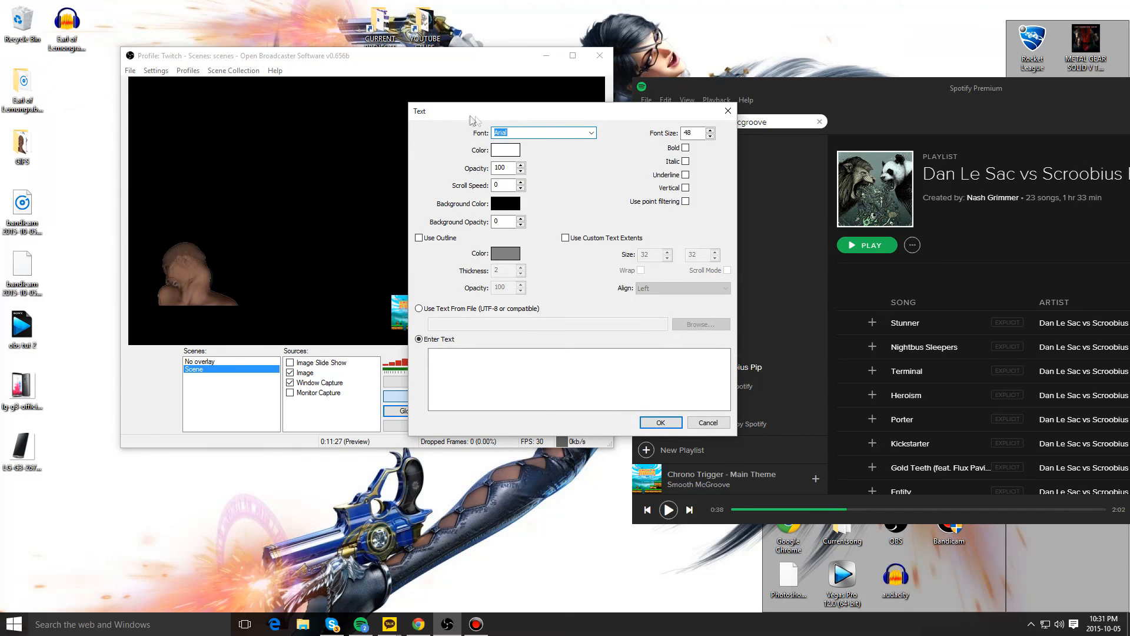
Step: Look through the available fonts, keep Arial, and set the text's scroll speed to 20
{"action": "left_click", "coordinate": [591, 133]}
{"action": "scroll", "coordinate": [576, 188], "scroll_direction": "up", "scroll_amount": 5}
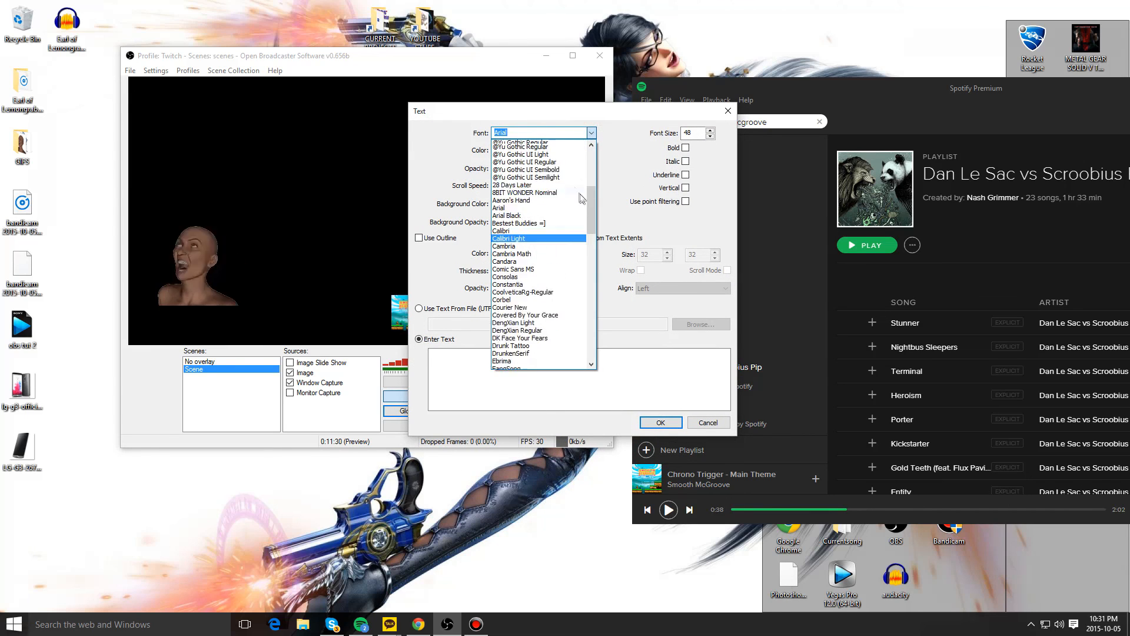
{"action": "mouse_move", "coordinate": [591, 191]}
{"action": "left_mouse_down"}
{"action": "mouse_move", "coordinate": [592, 163]}
{"action": "mouse_move", "coordinate": [594, 175]}
{"action": "left_mouse_up"}
{"action": "left_click", "coordinate": [618, 112]}
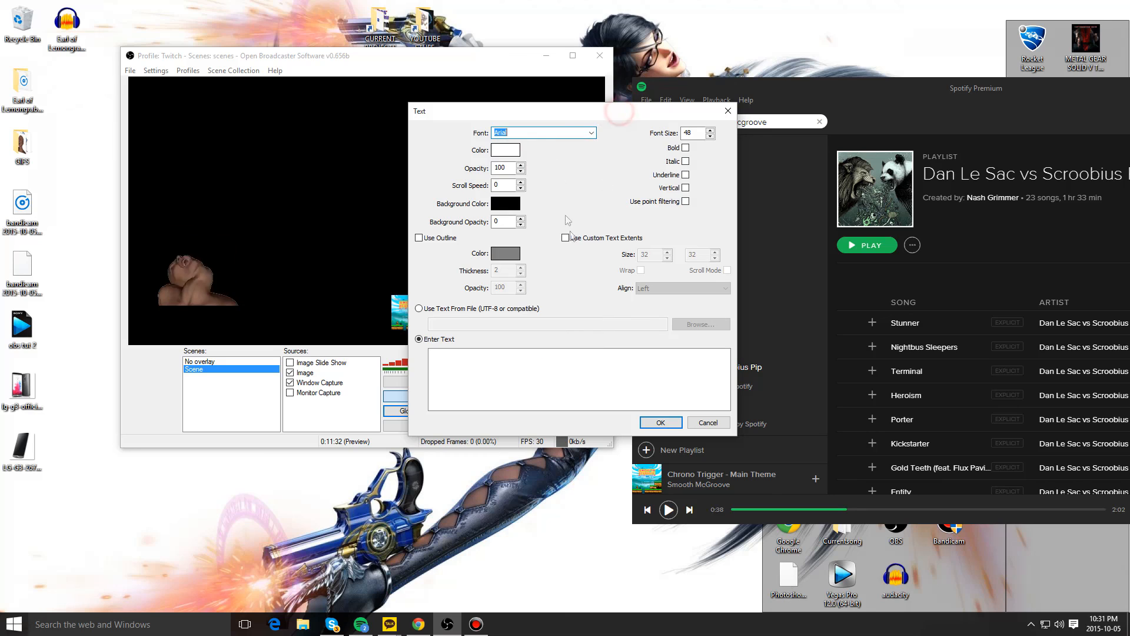
{"action": "left_click", "coordinate": [591, 133]}
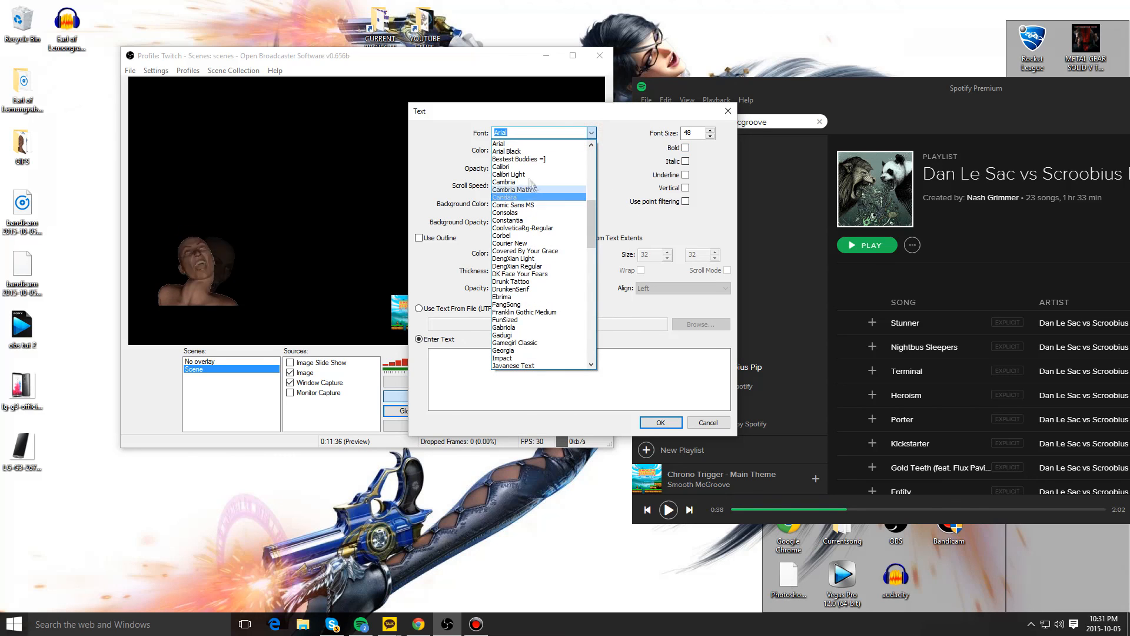
{"action": "left_click", "coordinate": [598, 111]}
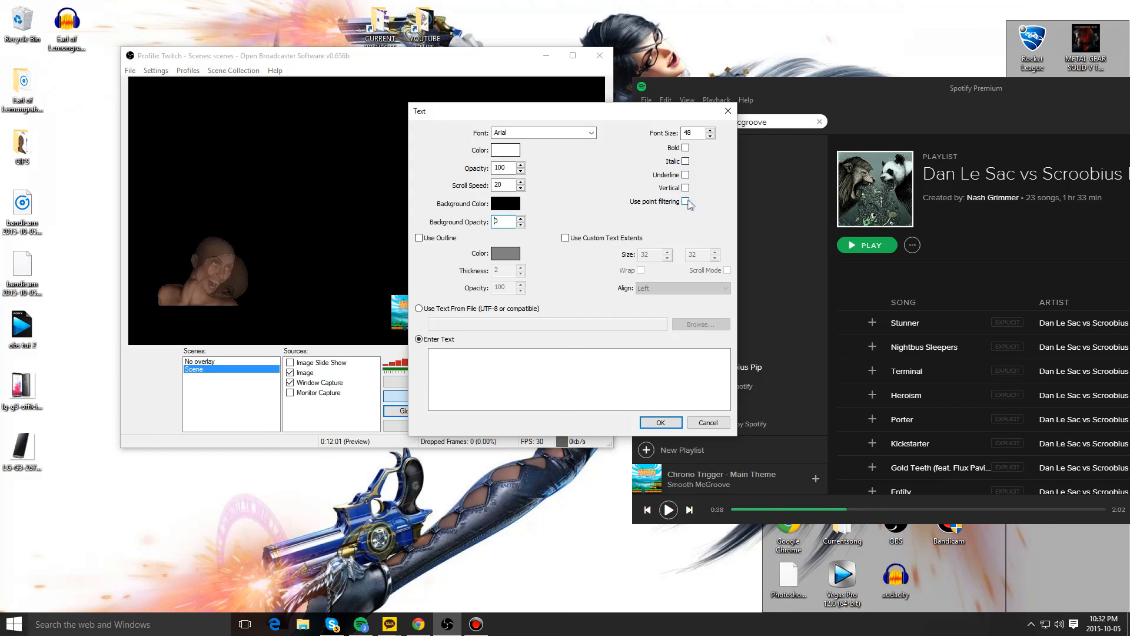
Step: Enter AIBVIEBGIEBVIWEUNGBWE as the text, and switch the Text source to using text from a file without choosing one
{"action": "left_click", "coordinate": [453, 368]}
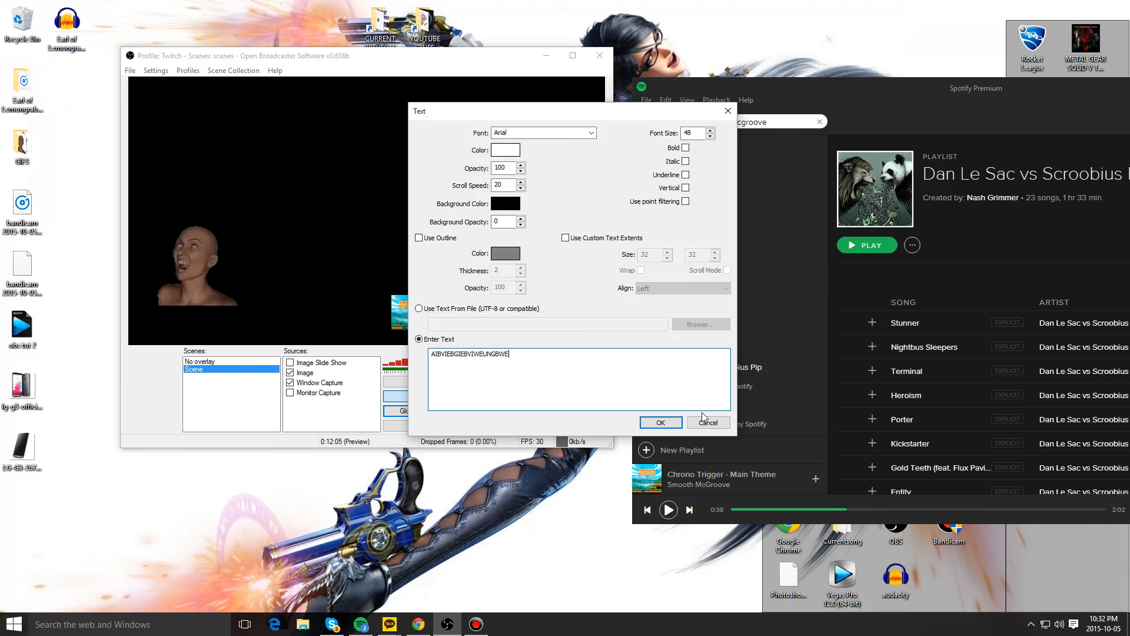
{"action": "left_click", "coordinate": [450, 315]}
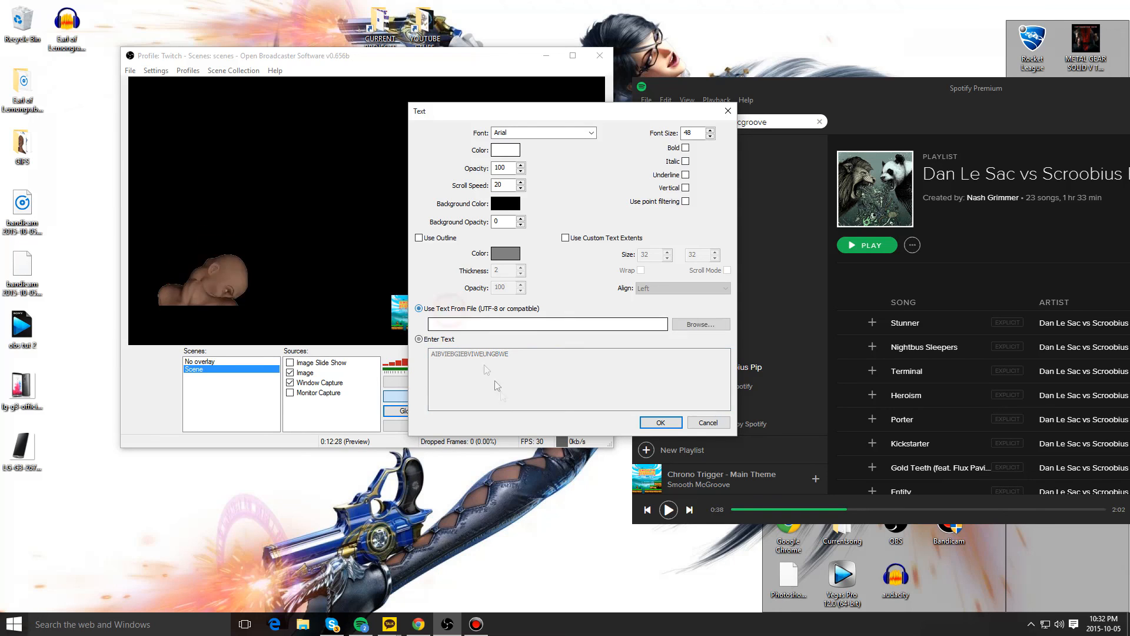
{"action": "left_click", "coordinate": [683, 325]}
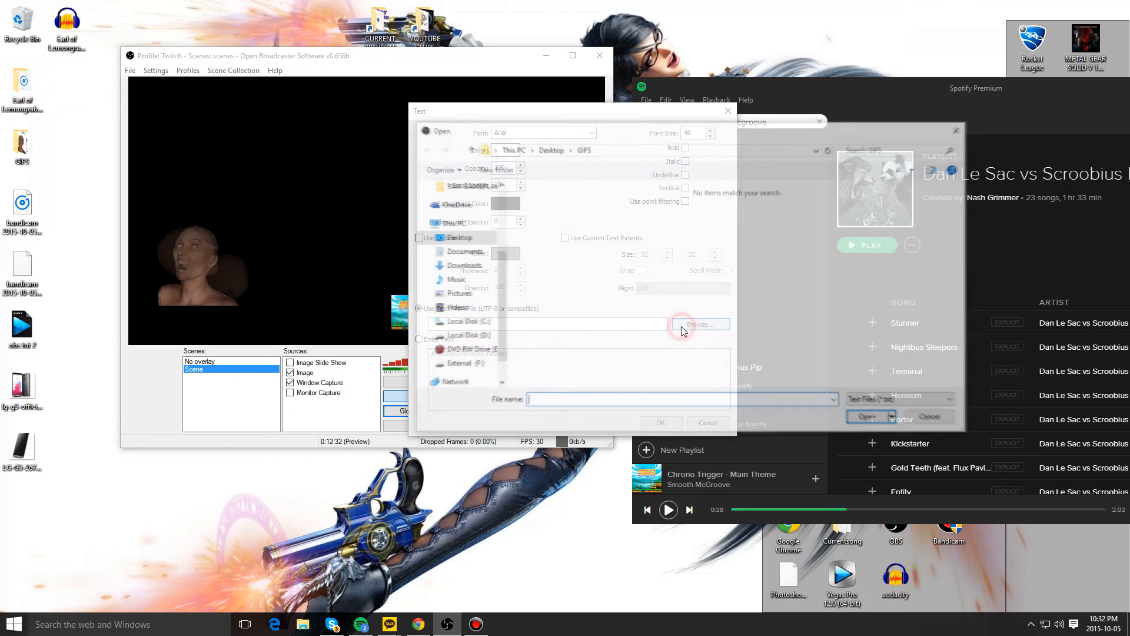
{"action": "left_click", "coordinate": [960, 129]}
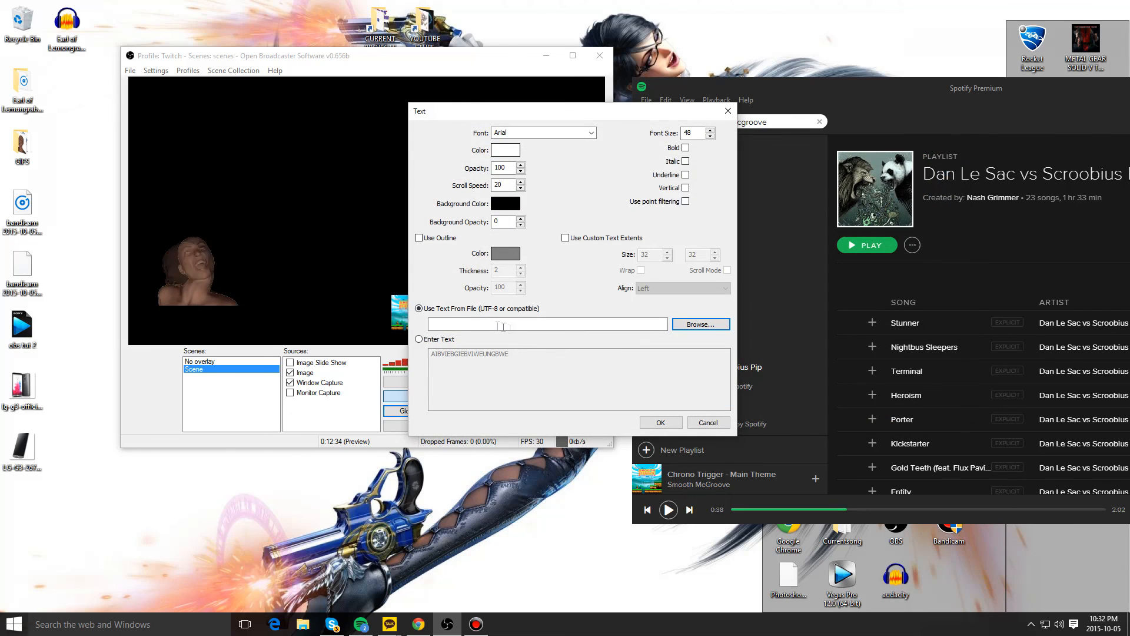
Step: Discard the unfinished Text source and add a new one with the default name and the text AWDADWAWDADAWD
{"action": "left_click", "coordinate": [707, 424]}
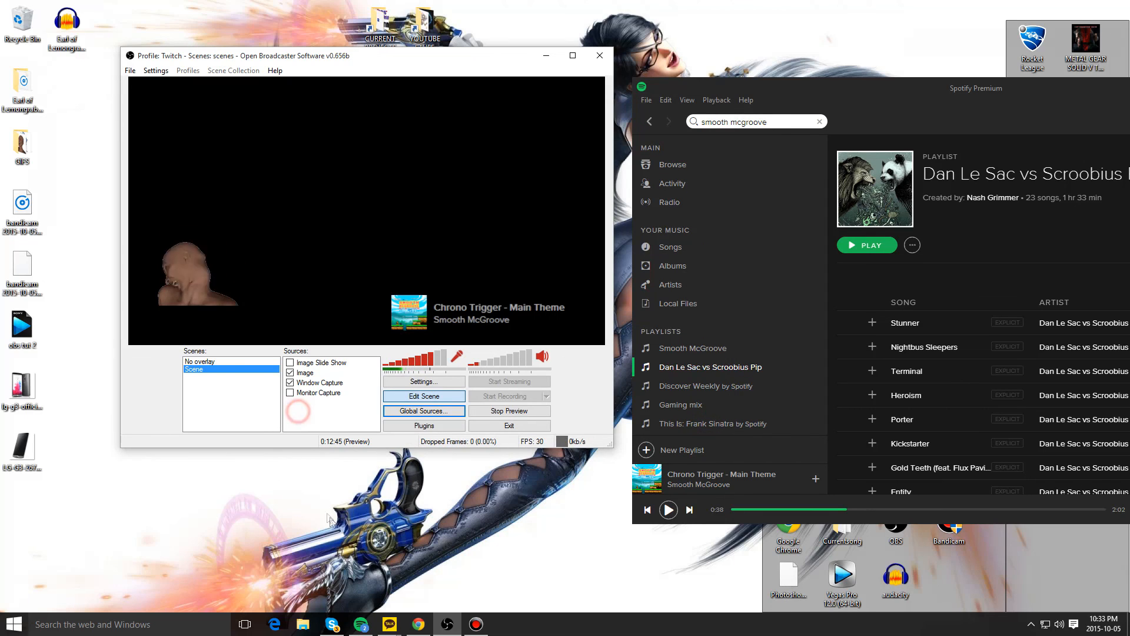
{"action": "right_click", "coordinate": [313, 403]}
{"action": "mouse_move", "coordinate": [353, 408]}
{"action": "left_click", "coordinate": [403, 473]}
{"action": "left_click", "coordinate": [591, 323]}
{"action": "type", "text": "AWDADWAWDADAW"}
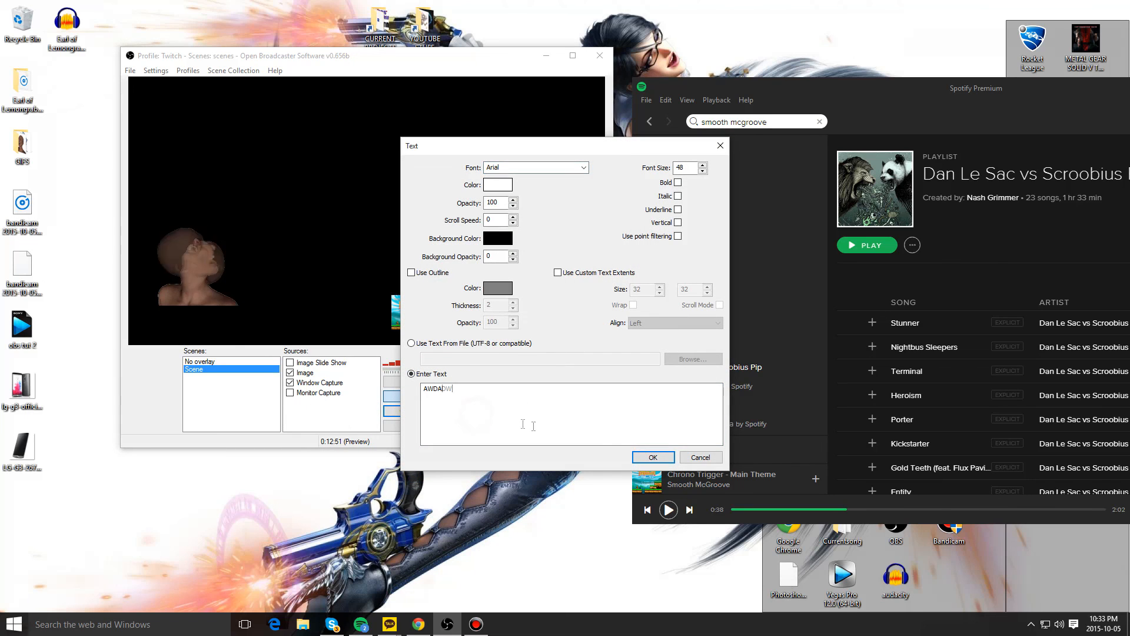
{"action": "left_click", "coordinate": [654, 456]}
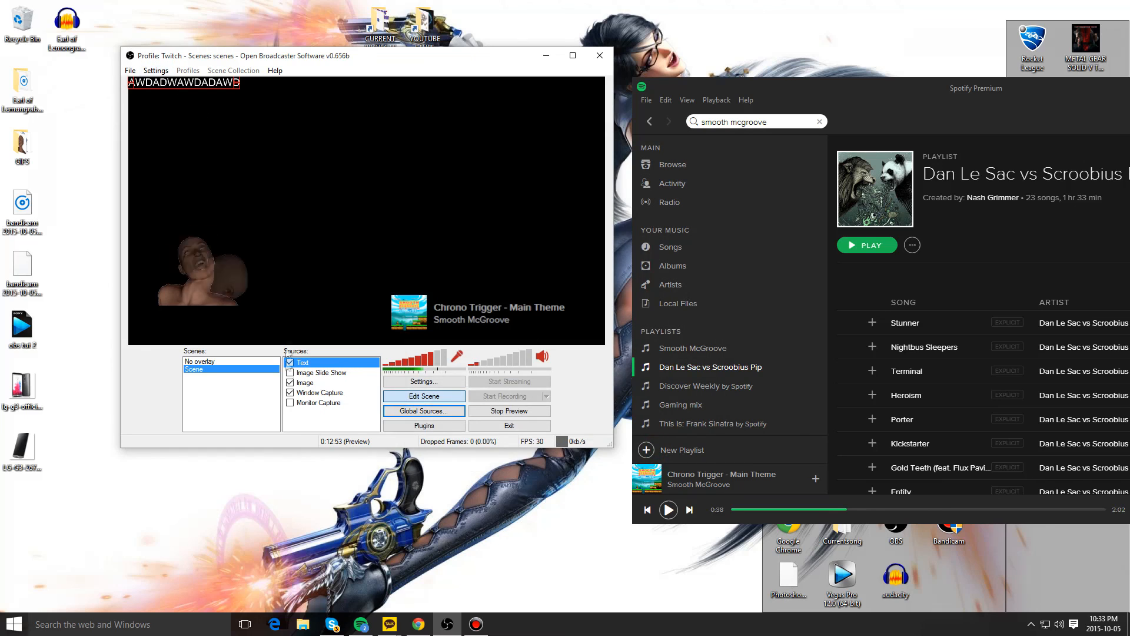
Step: Set the scroll speed of the Text source to 20
{"action": "double_click", "coordinate": [308, 363]}
{"action": "double_click", "coordinate": [494, 257]}
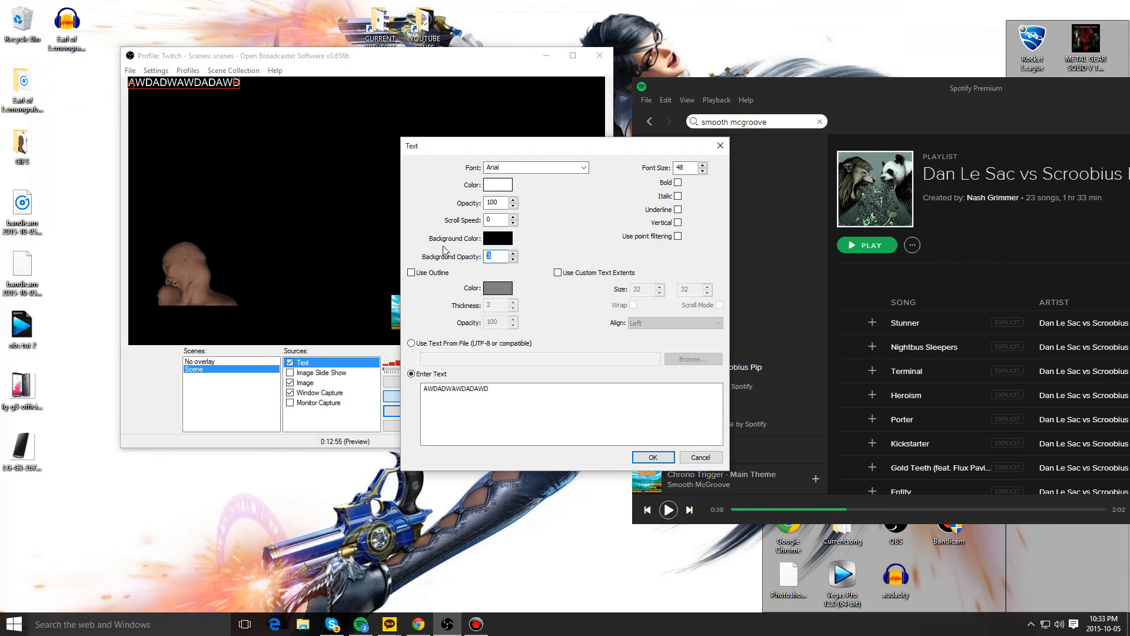
{"action": "double_click", "coordinate": [495, 220]}
{"action": "type", "text": "20"}
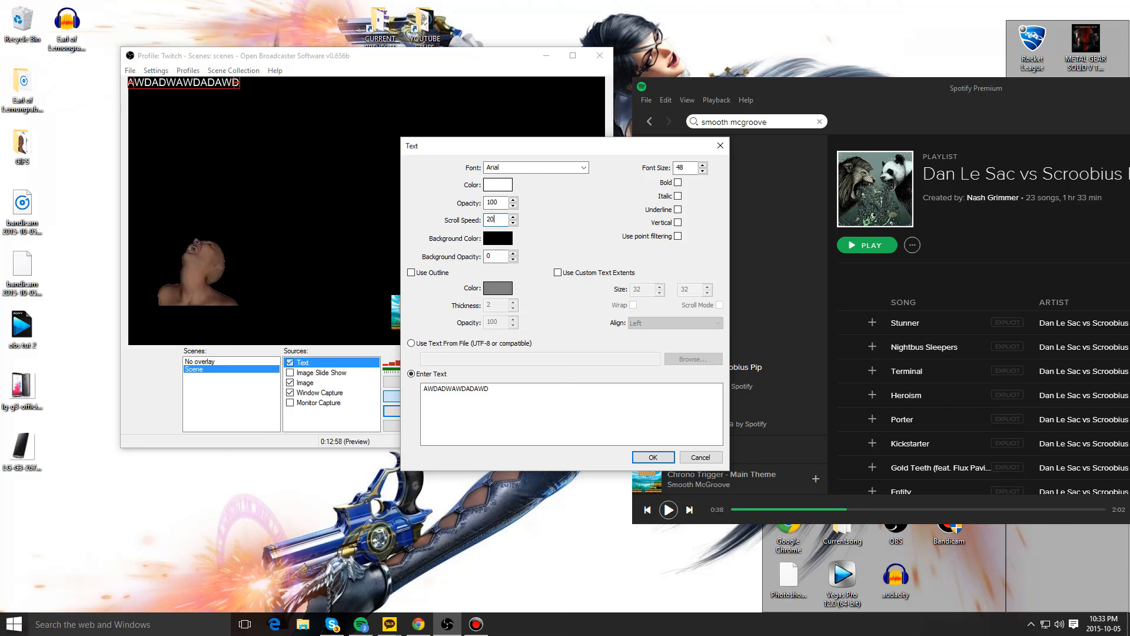
{"action": "left_click", "coordinate": [653, 457]}
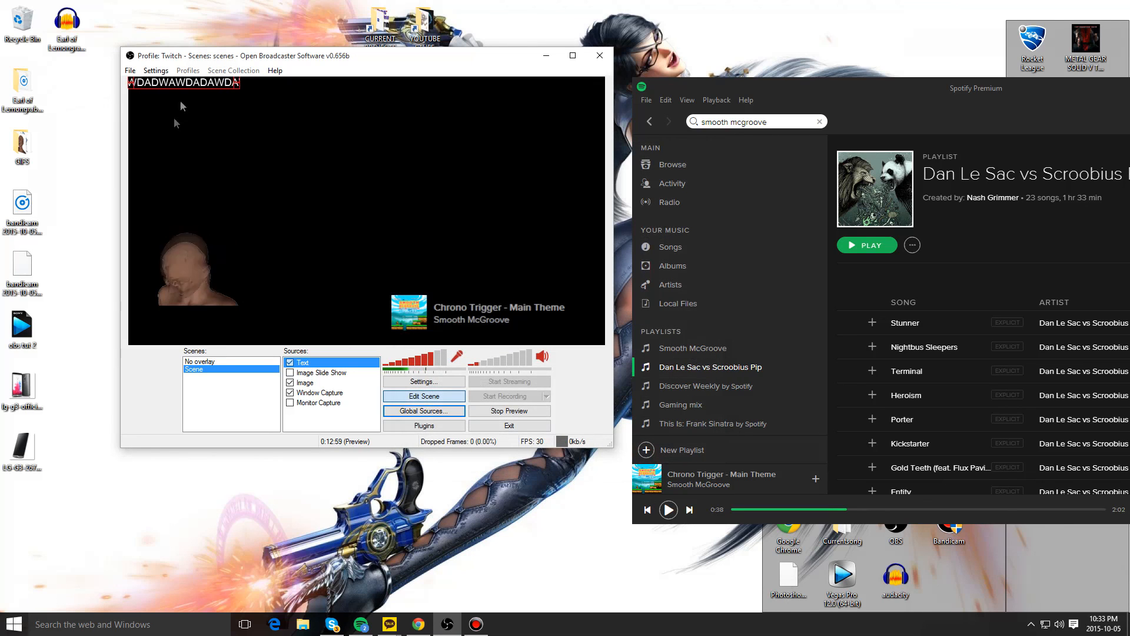
Step: Move the scrolling text to the upper right of the scene preview and enlarge it
{"action": "left_click_drag", "start_coordinate": [237, 85], "coordinate": [452, 108]}
{"action": "left_click_drag", "start_coordinate": [330, 94], "coordinate": [458, 112]}
{"action": "left_click_drag", "start_coordinate": [259, 125], "coordinate": [493, 102]}
Step: Add a Video Capture Device source with the default name and choose Logitech HD Pro Webcam C920 as its device
{"action": "right_click", "coordinate": [308, 411]}
{"action": "mouse_move", "coordinate": [329, 418]}
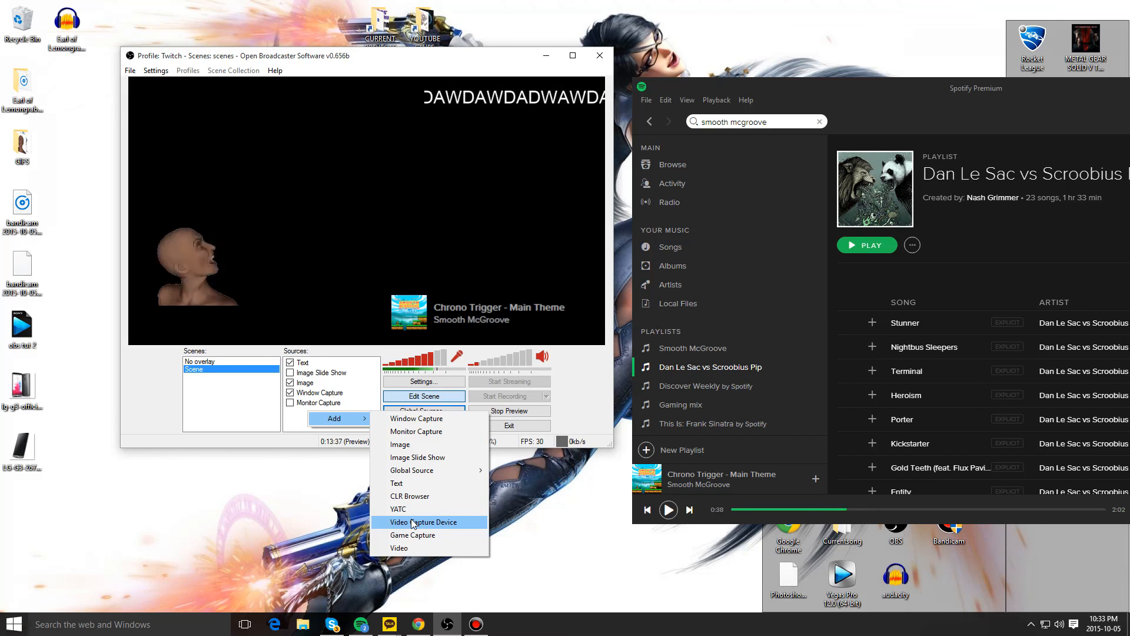
{"action": "left_click", "coordinate": [414, 523]}
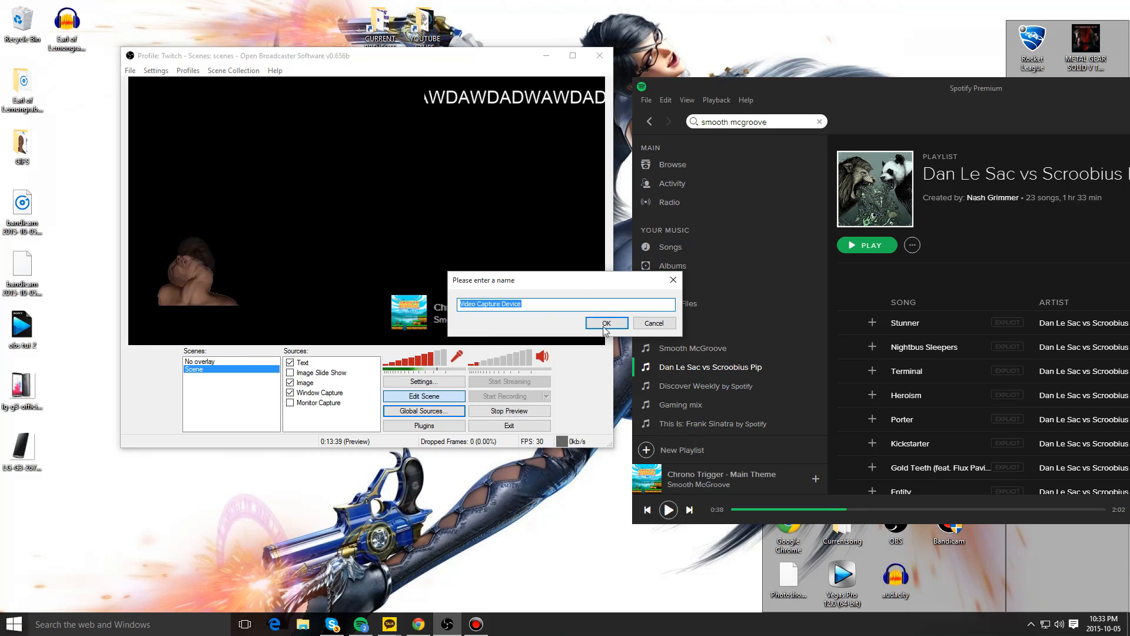
{"action": "left_click", "coordinate": [605, 323]}
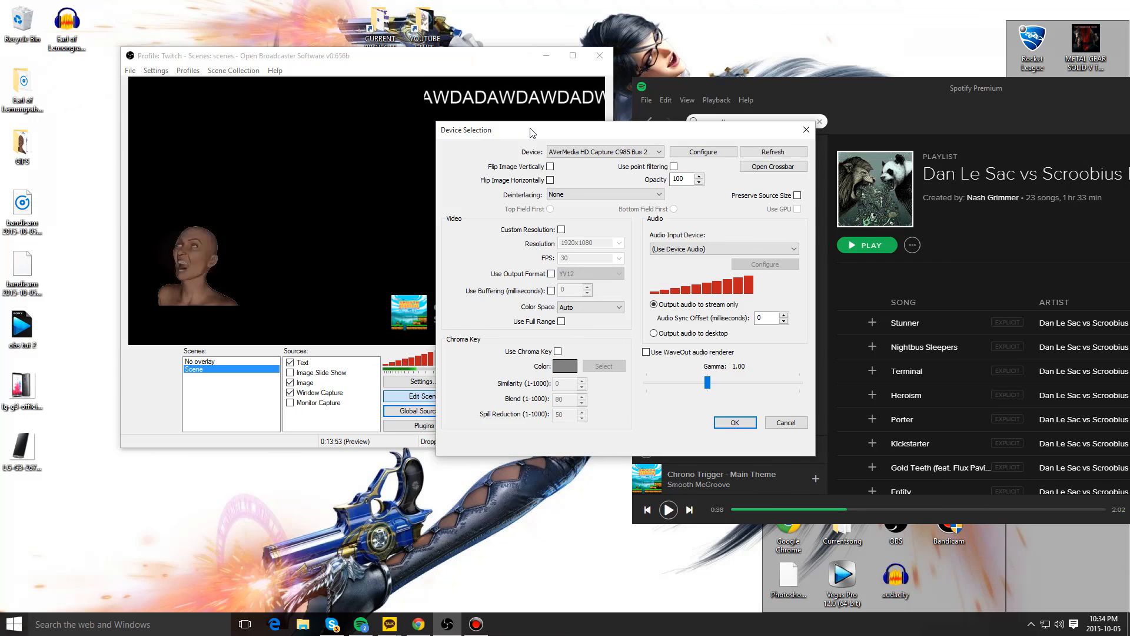
{"action": "left_click_drag", "start_coordinate": [538, 129], "coordinate": [552, 106]}
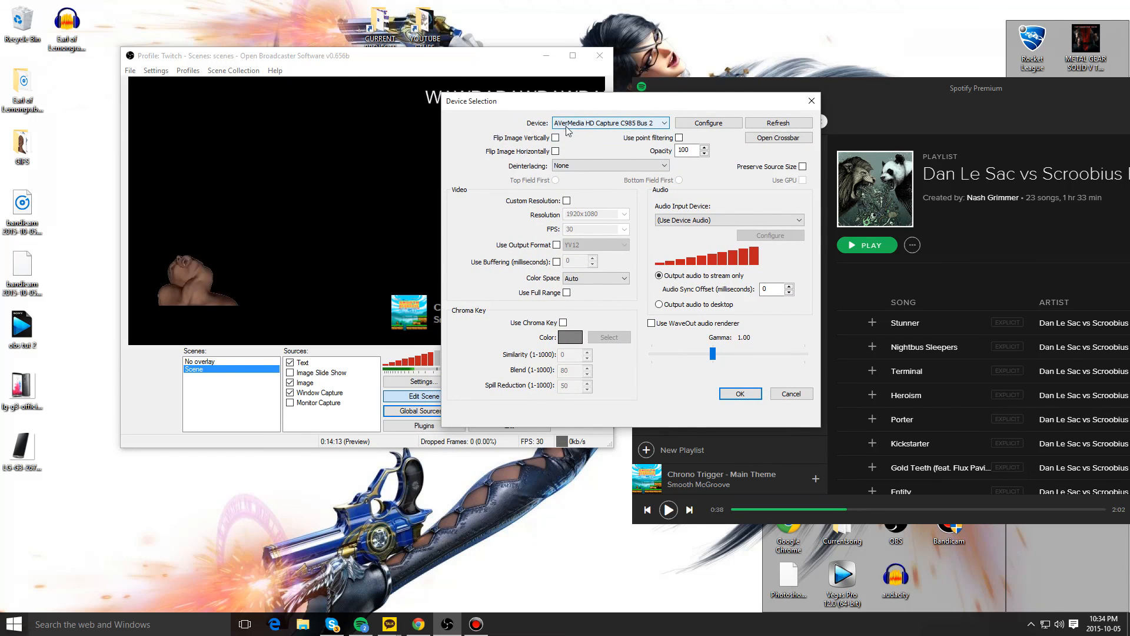
{"action": "left_click", "coordinate": [561, 126]}
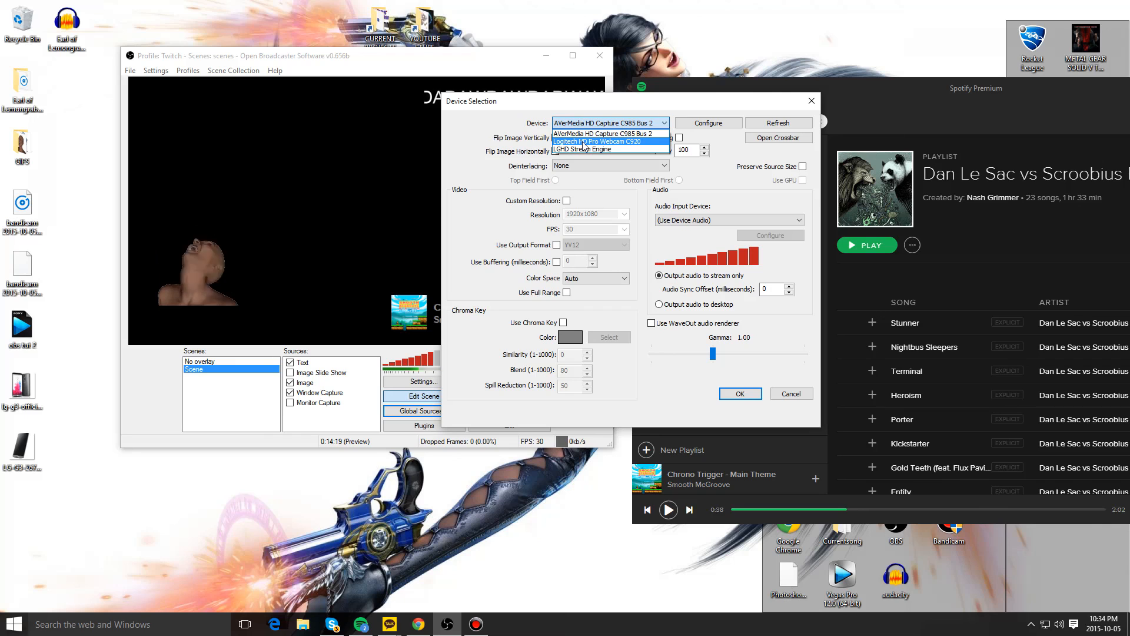
{"action": "left_click", "coordinate": [586, 141]}
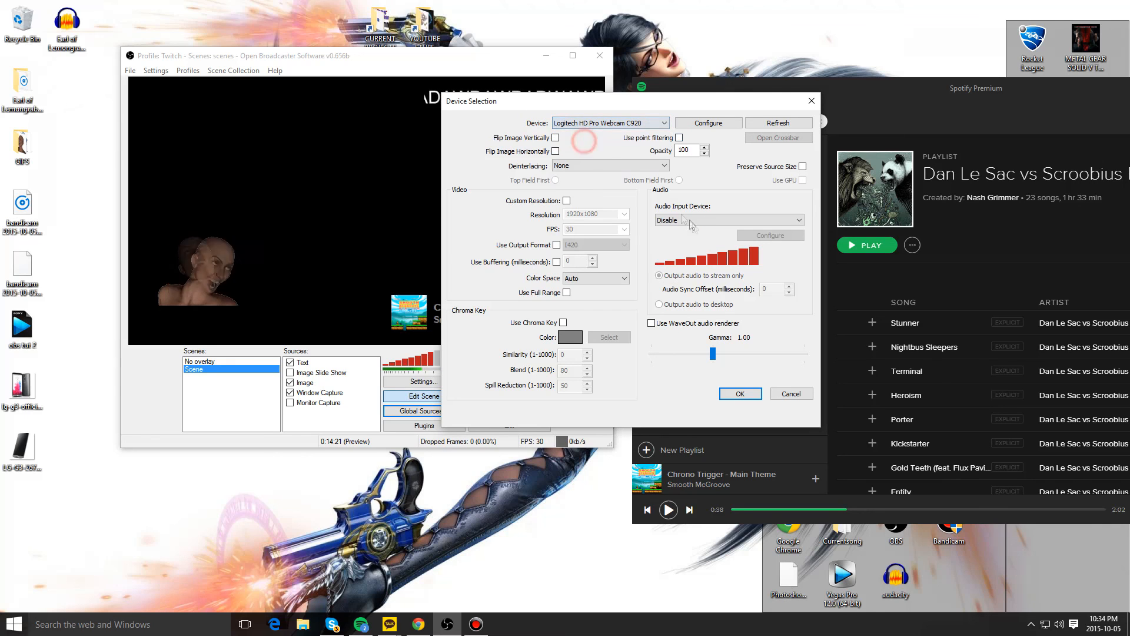
Step: Review the webcam's control and advanced image settings, and close its properties without changing anything
{"action": "left_click_drag", "start_coordinate": [663, 108], "coordinate": [618, 97]}
{"action": "left_click", "coordinate": [658, 118]}
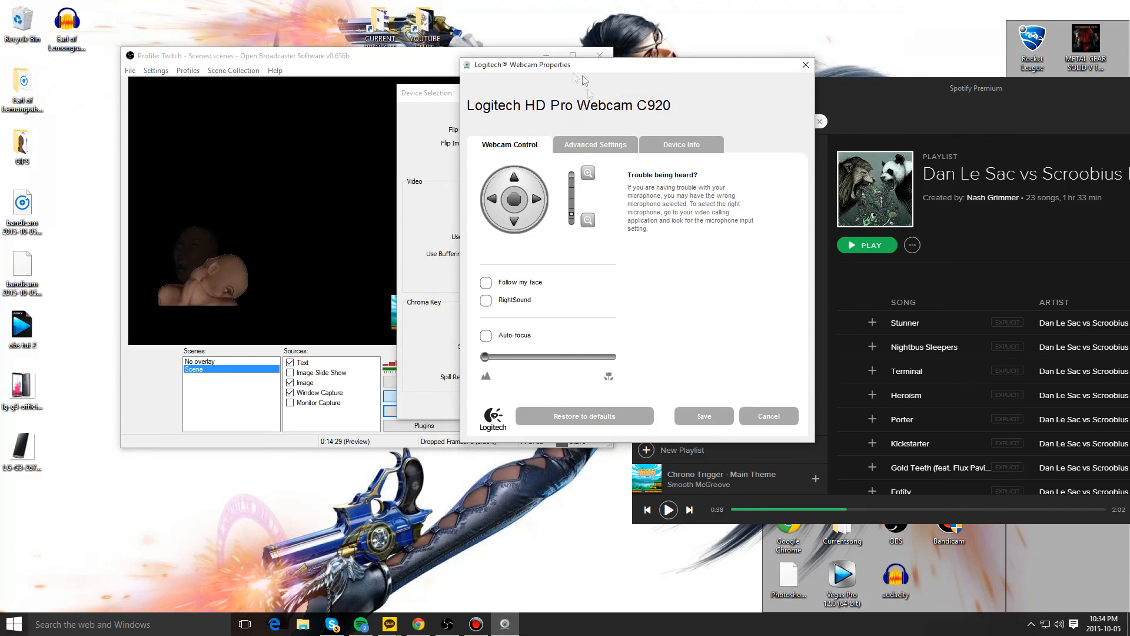
{"action": "left_click", "coordinate": [601, 141]}
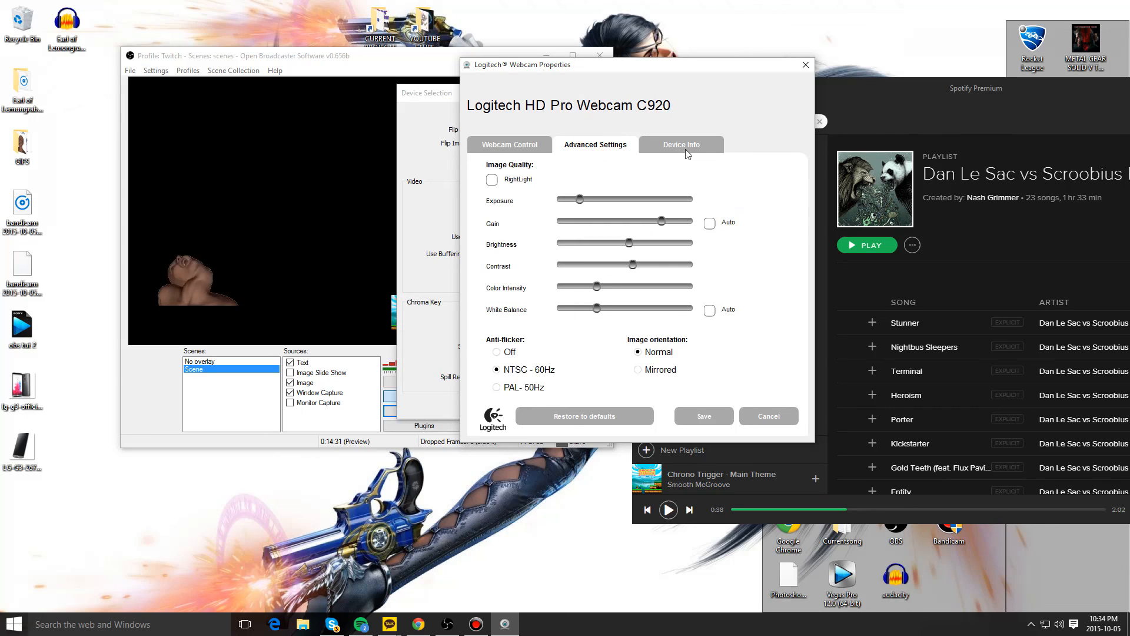
{"action": "left_click", "coordinate": [522, 145]}
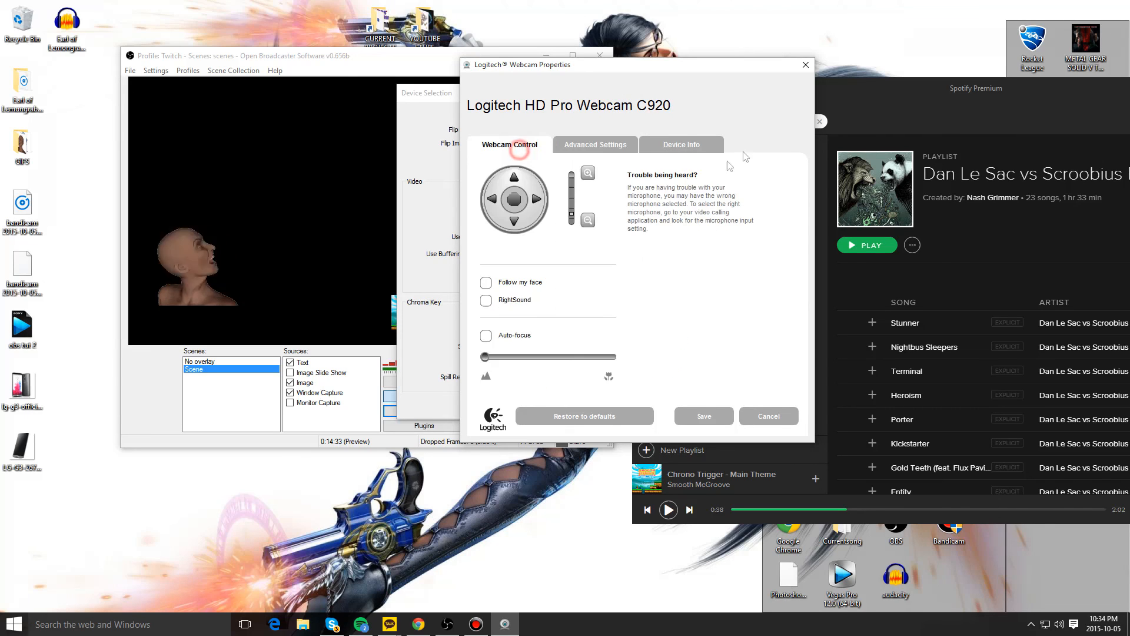
{"action": "left_click", "coordinate": [806, 65]}
{"action": "left_click_drag", "start_coordinate": [648, 98], "coordinate": [686, 89]}
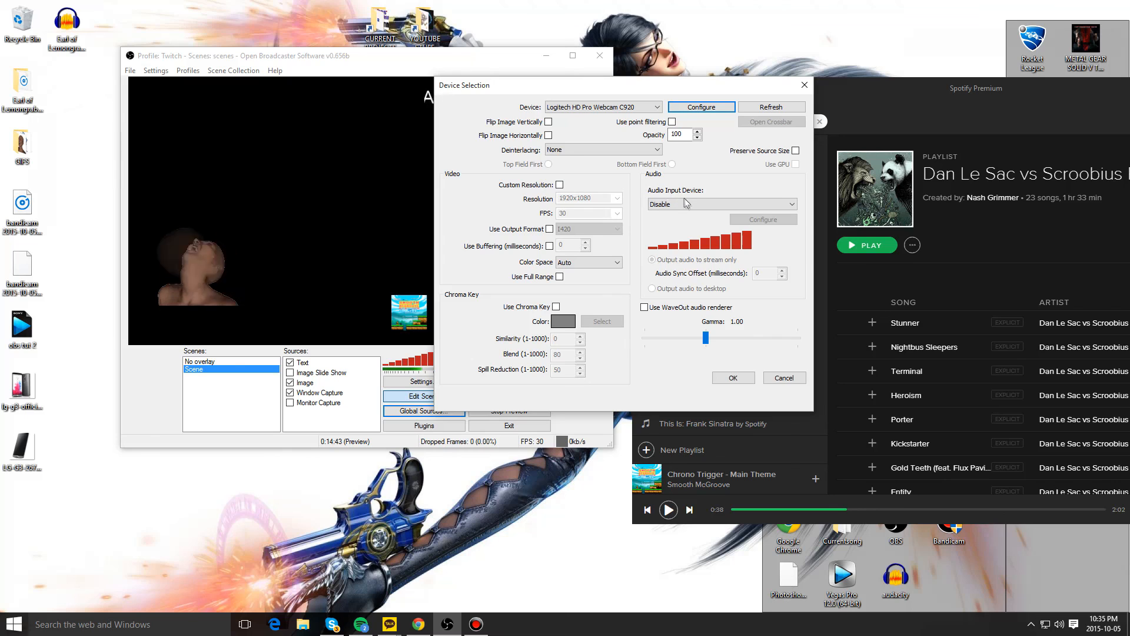
{"action": "left_click_drag", "start_coordinate": [647, 85], "coordinate": [847, 78]}
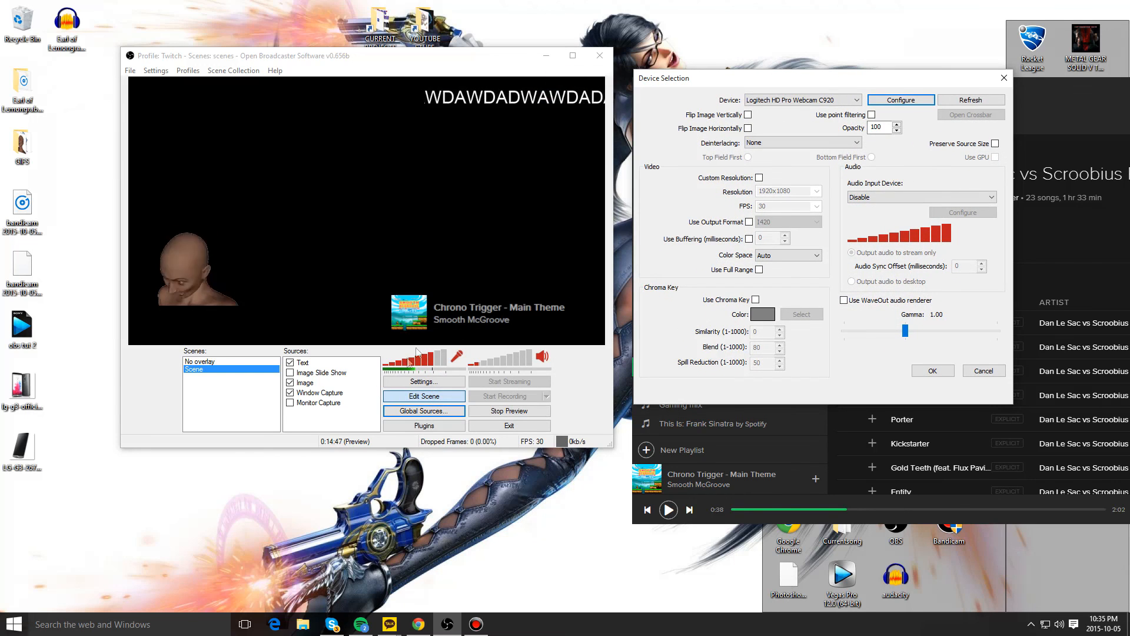
{"action": "left_click_drag", "start_coordinate": [775, 82], "coordinate": [531, 59]}
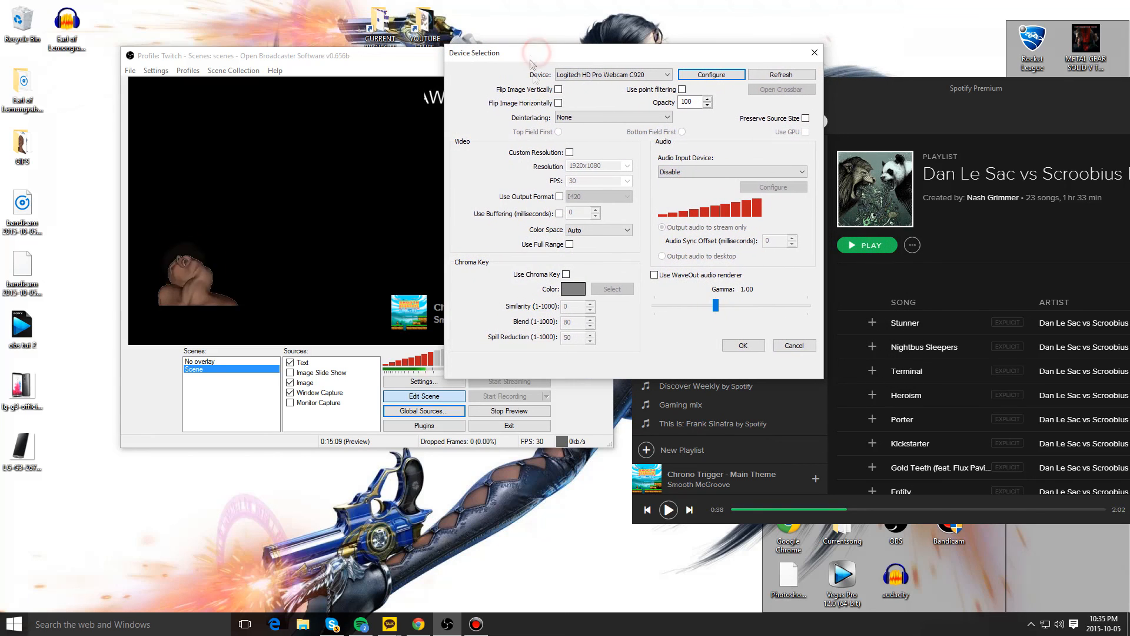
Step: Try enabling a specific output format for the webcam and look through the available formats
{"action": "left_click", "coordinate": [560, 197]}
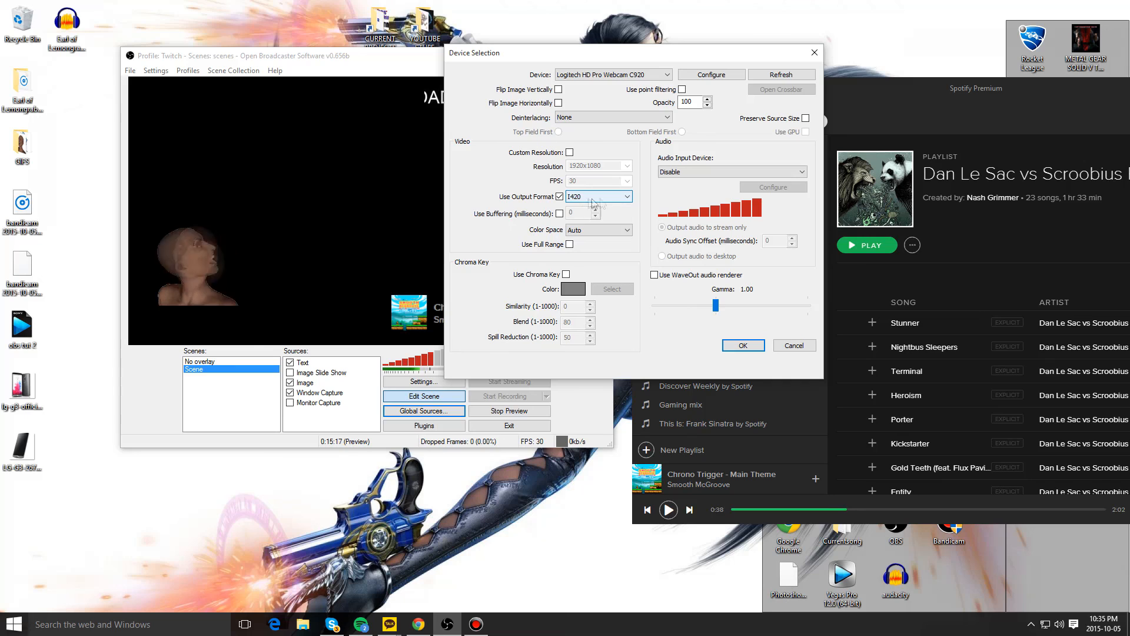
{"action": "left_click", "coordinate": [629, 198]}
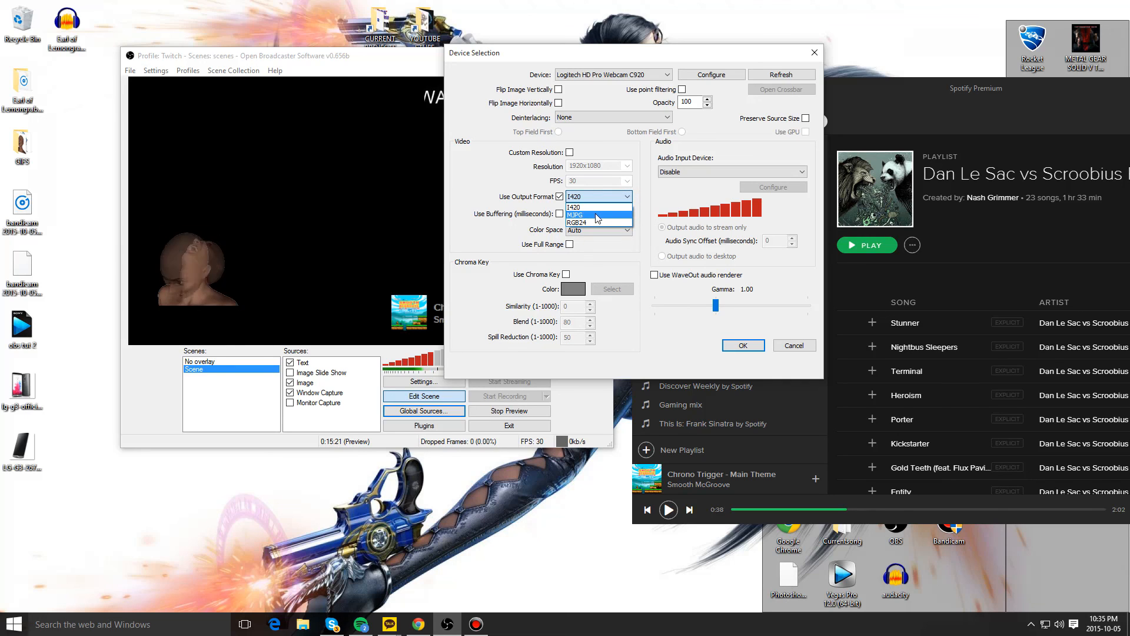
{"action": "left_click", "coordinate": [483, 190]}
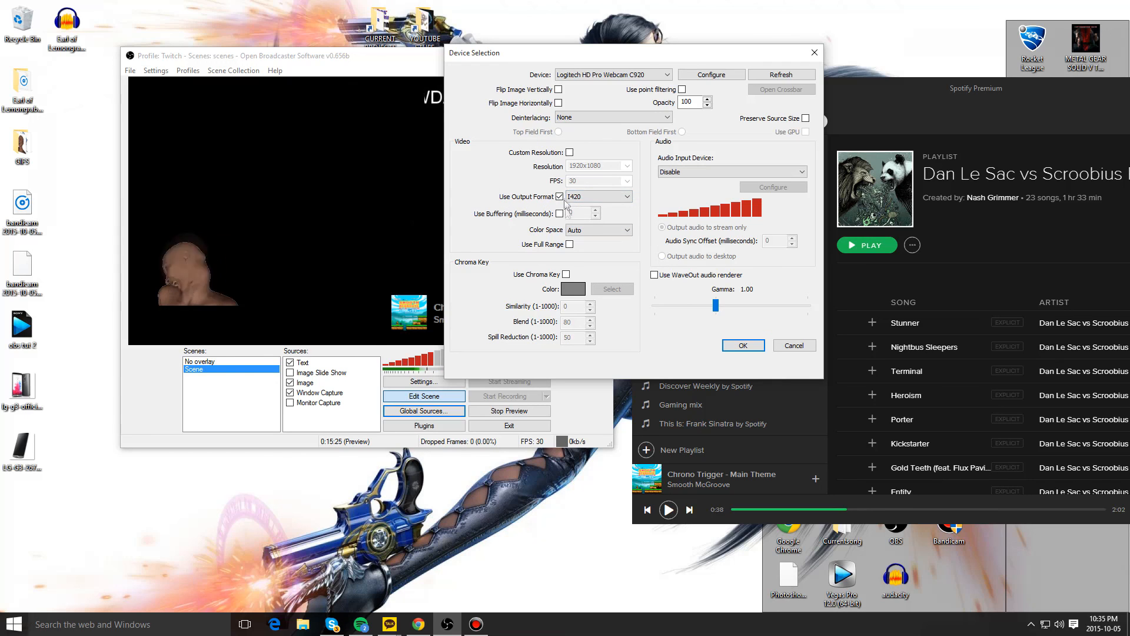
{"action": "left_click_drag", "start_coordinate": [526, 62], "coordinate": [532, 52]}
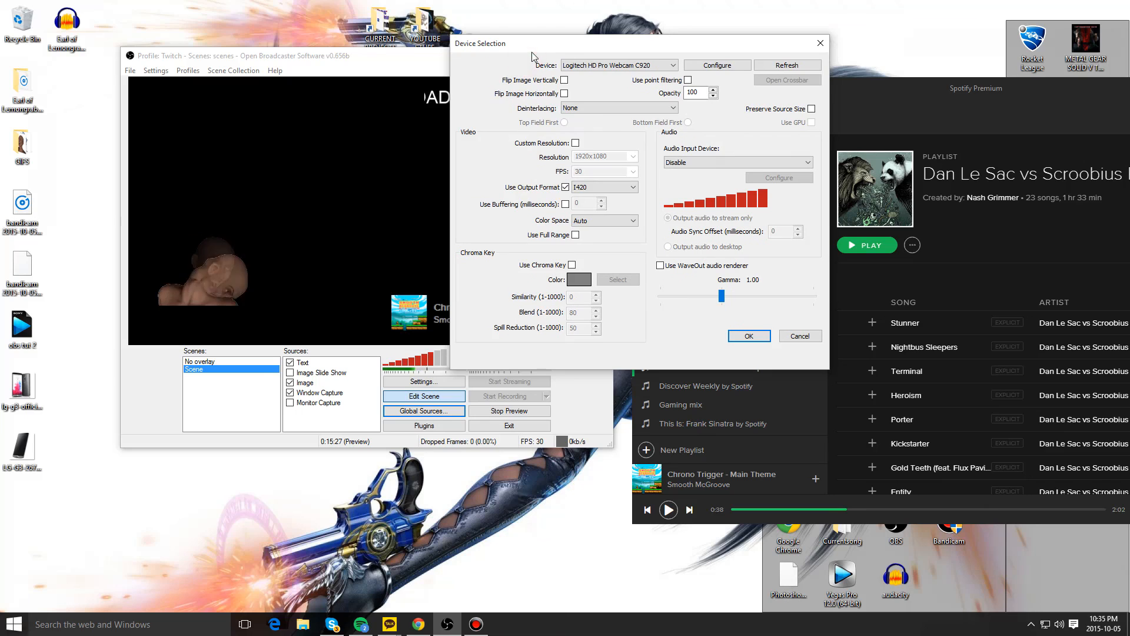
{"action": "left_click", "coordinate": [565, 187]}
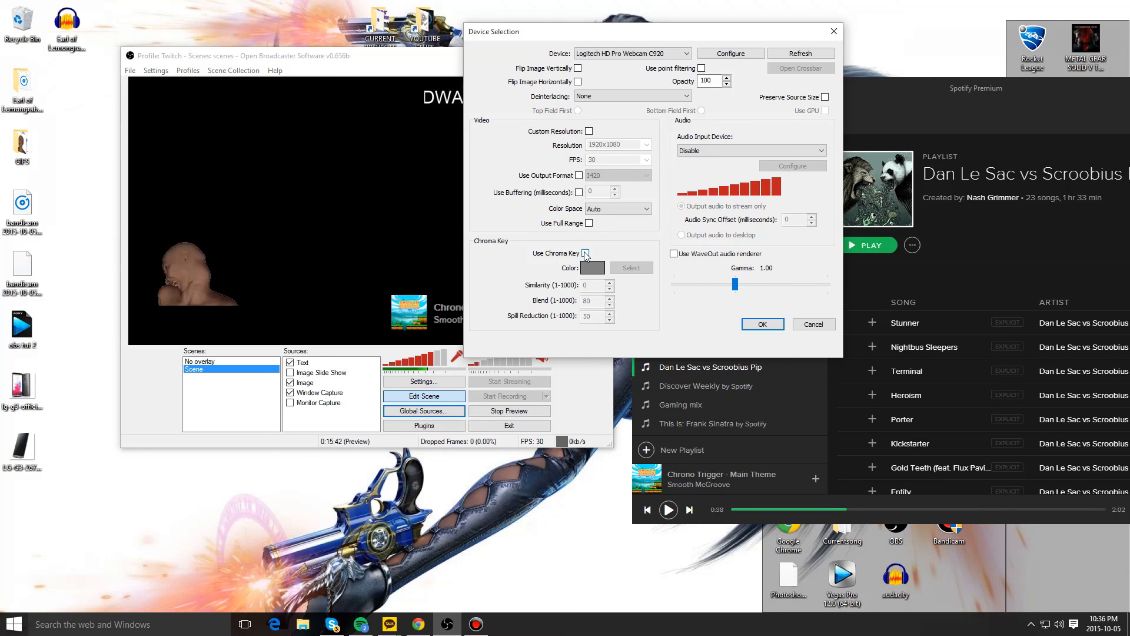
Step: Turn on chroma key for the webcam and confirm the Video Capture Device source
{"action": "left_click", "coordinate": [585, 254]}
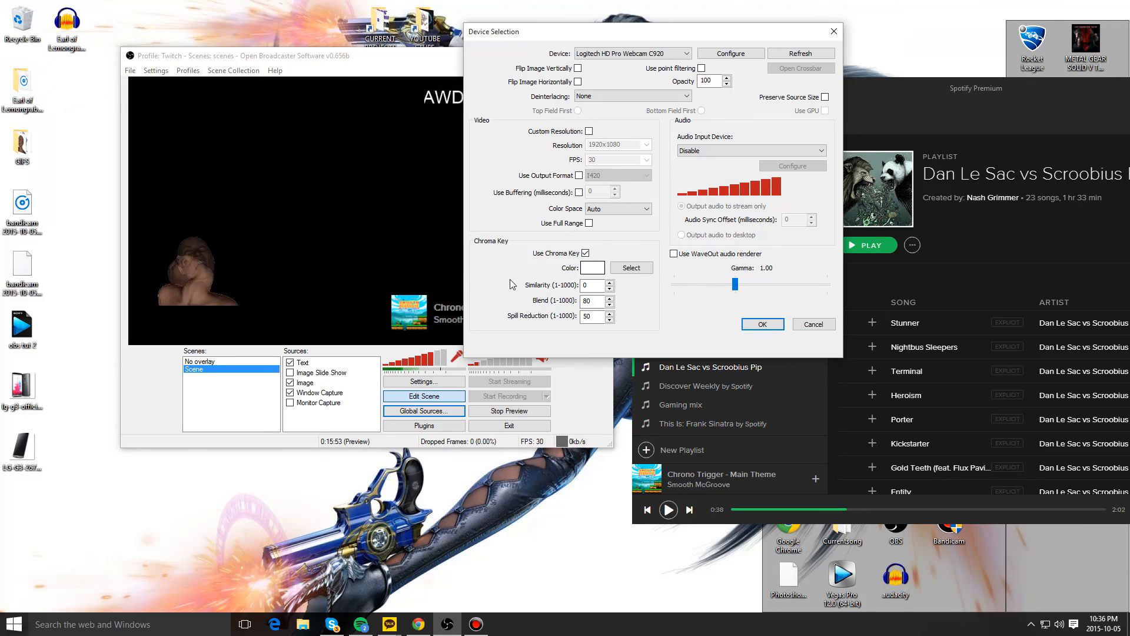
{"action": "mouse_move", "coordinate": [556, 27]}
{"action": "left_mouse_down"}
{"action": "mouse_move", "coordinate": [591, 51]}
{"action": "mouse_move", "coordinate": [543, 42]}
{"action": "left_mouse_up"}
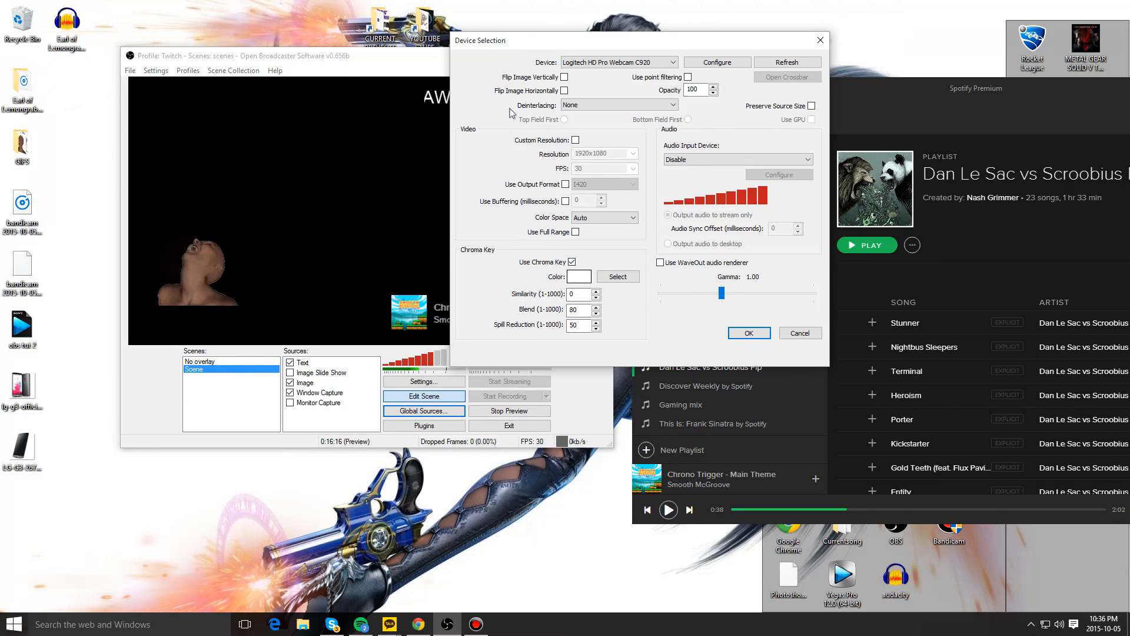
{"action": "left_click_drag", "start_coordinate": [499, 44], "coordinate": [531, 36]}
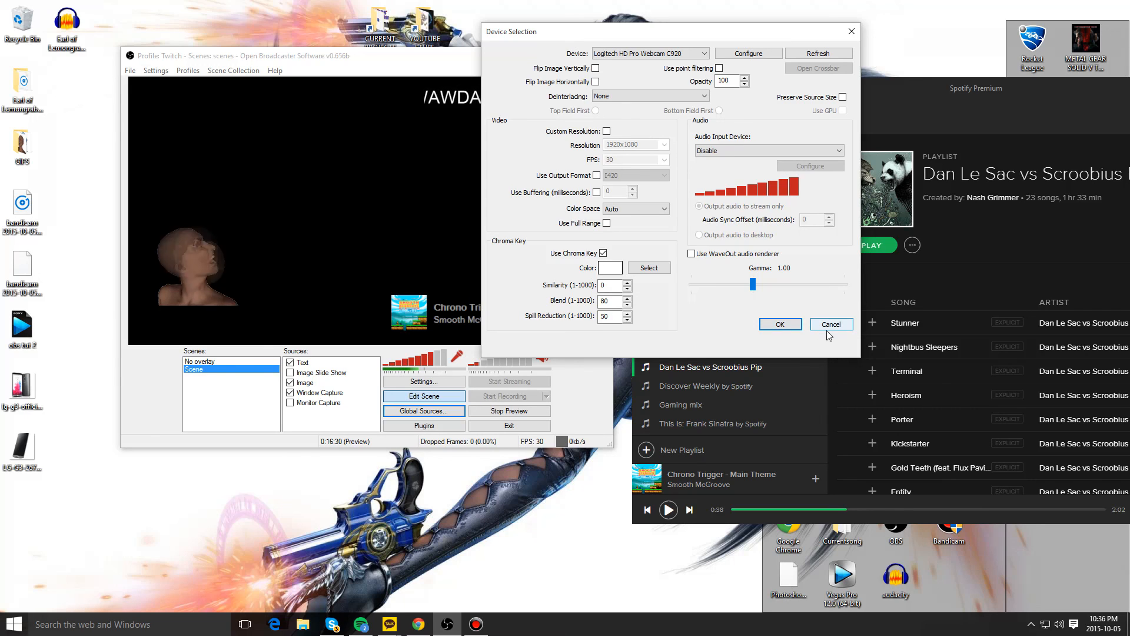
{"action": "left_click", "coordinate": [780, 325]}
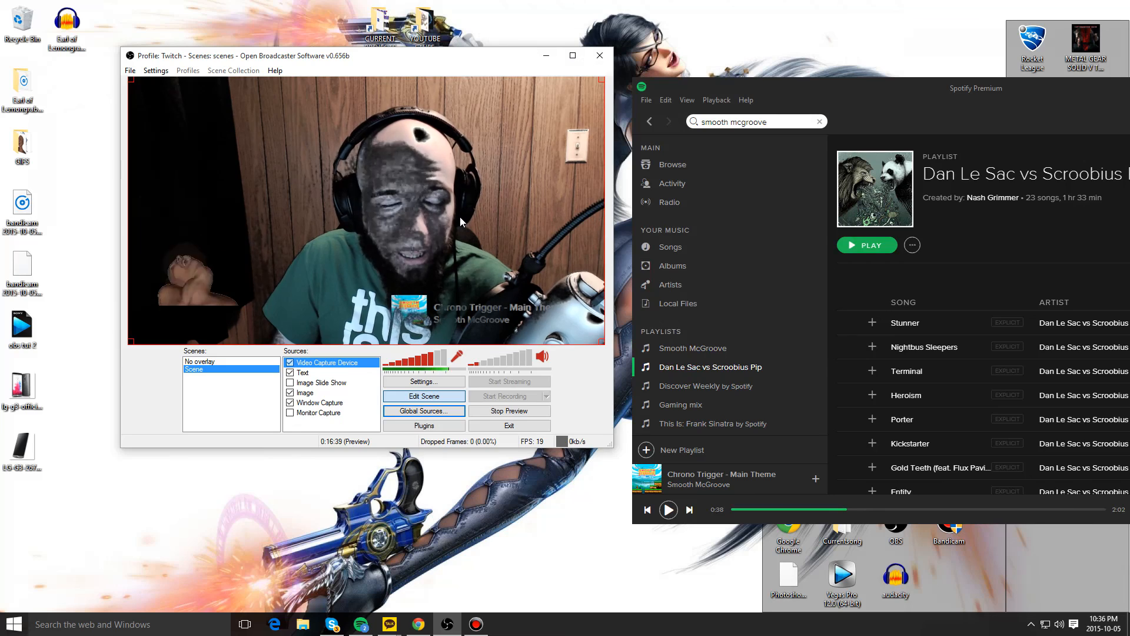
Step: Turn off chroma key in the Video Capture Device source's settings
{"action": "left_click", "coordinate": [312, 364]}
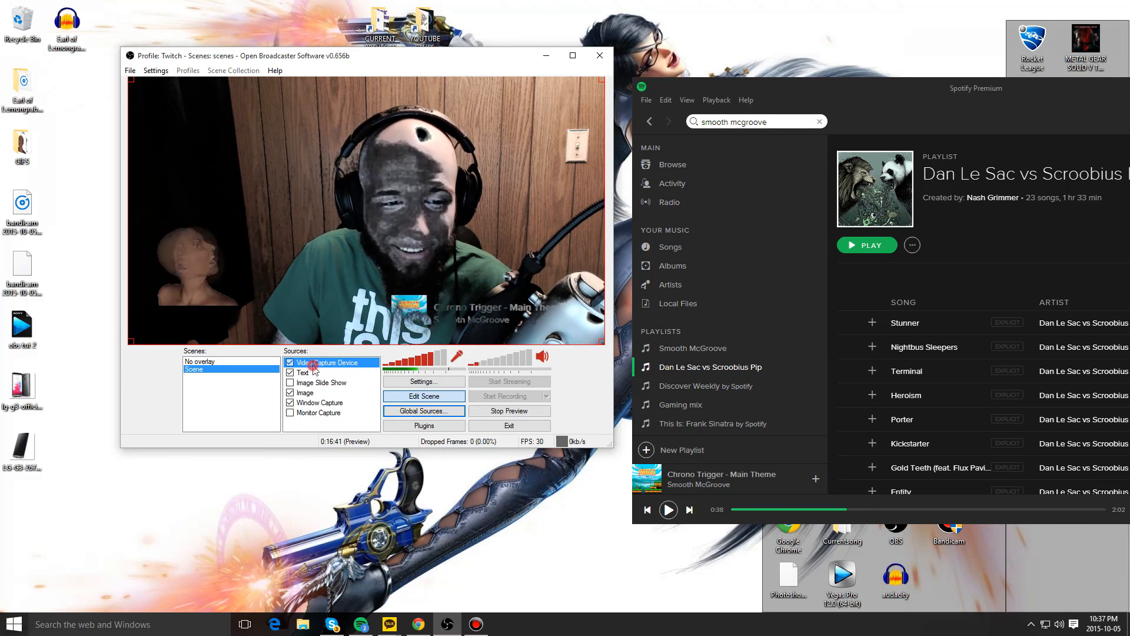
{"action": "double_click", "coordinate": [310, 362]}
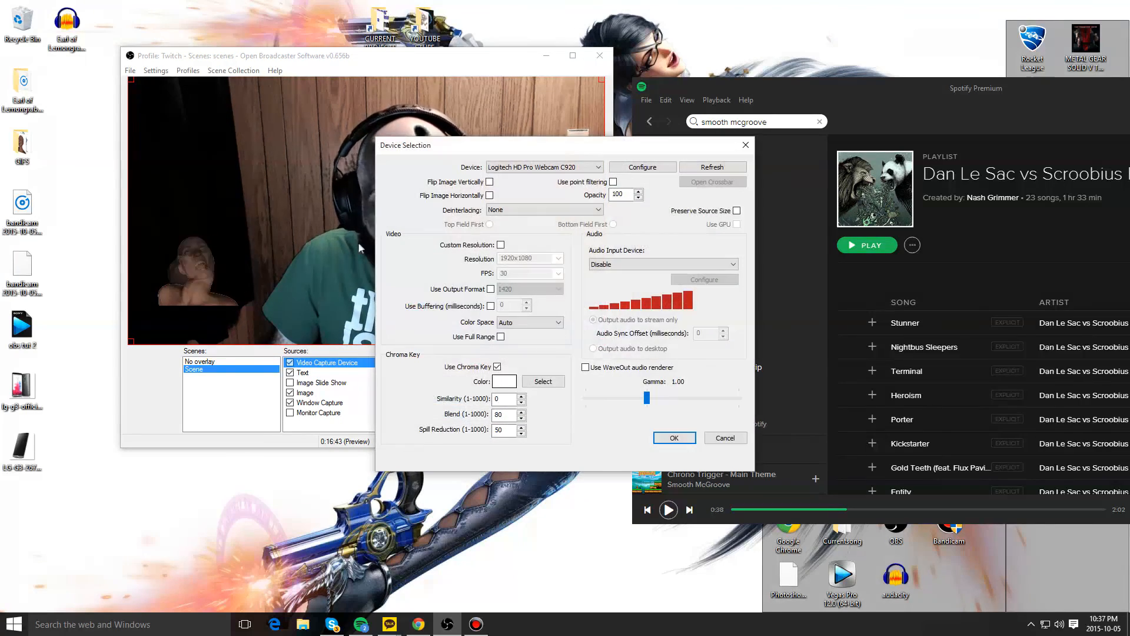
{"action": "left_click", "coordinate": [674, 437]}
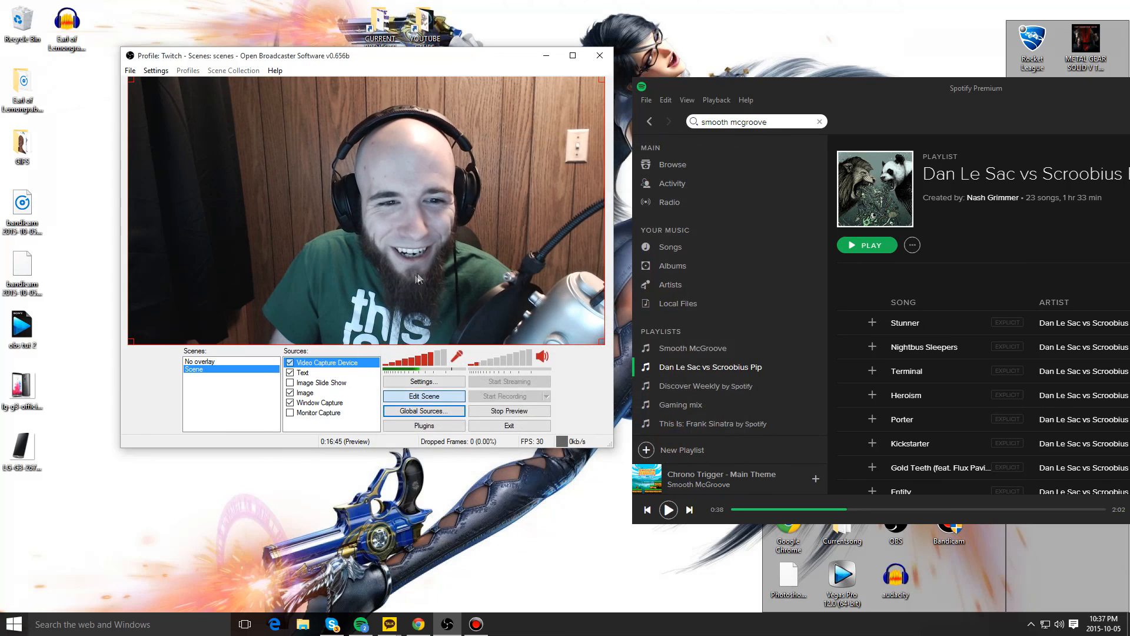
Step: Shrink the webcam image to under a third of the preview's width and move it to the upper middle
{"action": "left_click", "coordinate": [415, 397]}
{"action": "left_click_drag", "start_coordinate": [602, 341], "coordinate": [274, 158]}
{"action": "left_click_drag", "start_coordinate": [196, 150], "coordinate": [366, 199]}
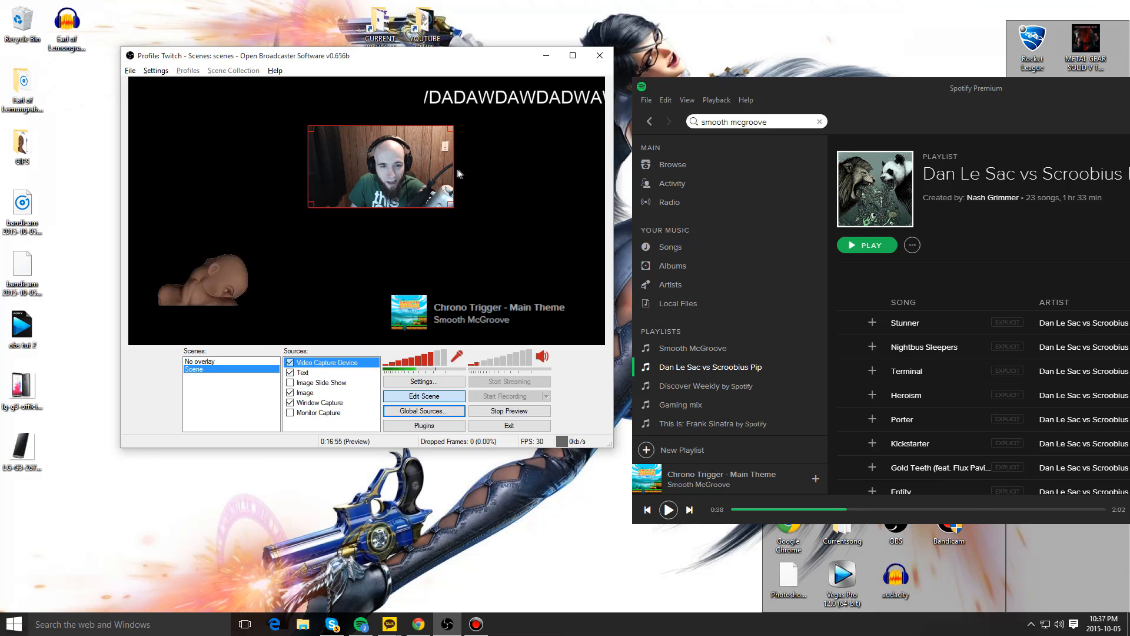
Step: Crop both sides and the top edge of the webcam image and enlarge the cropped image in the preview
{"action": "left_click_drag", "start_coordinate": [453, 167], "coordinate": [430, 167]}
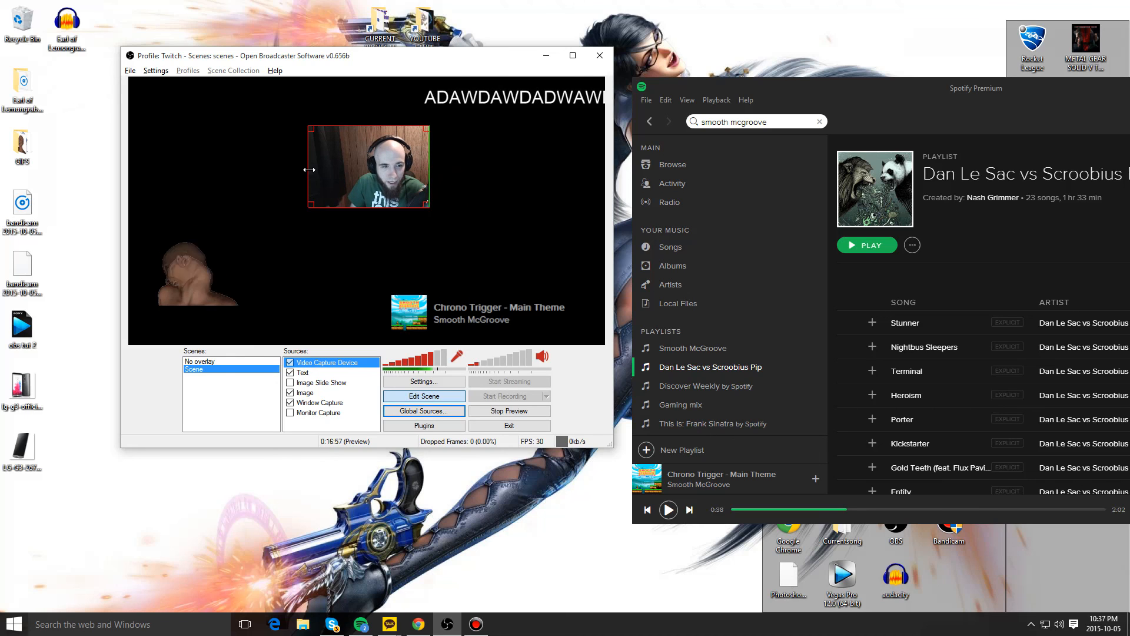
{"action": "left_click_drag", "start_coordinate": [310, 170], "coordinate": [328, 167]}
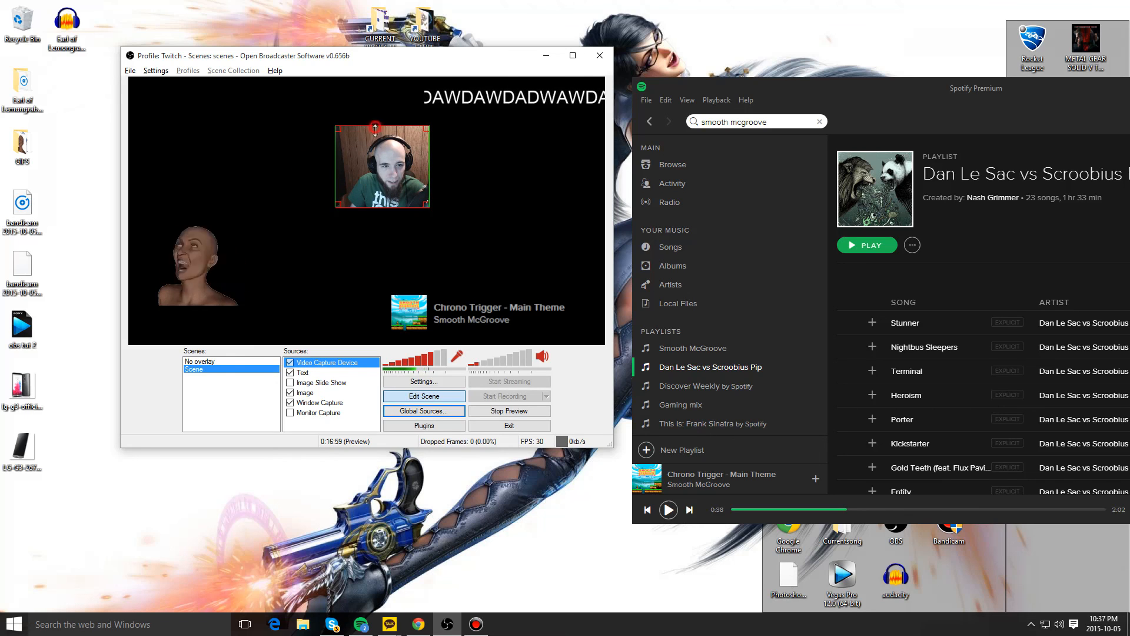
{"action": "left_click_drag", "start_coordinate": [374, 137], "coordinate": [385, 132]}
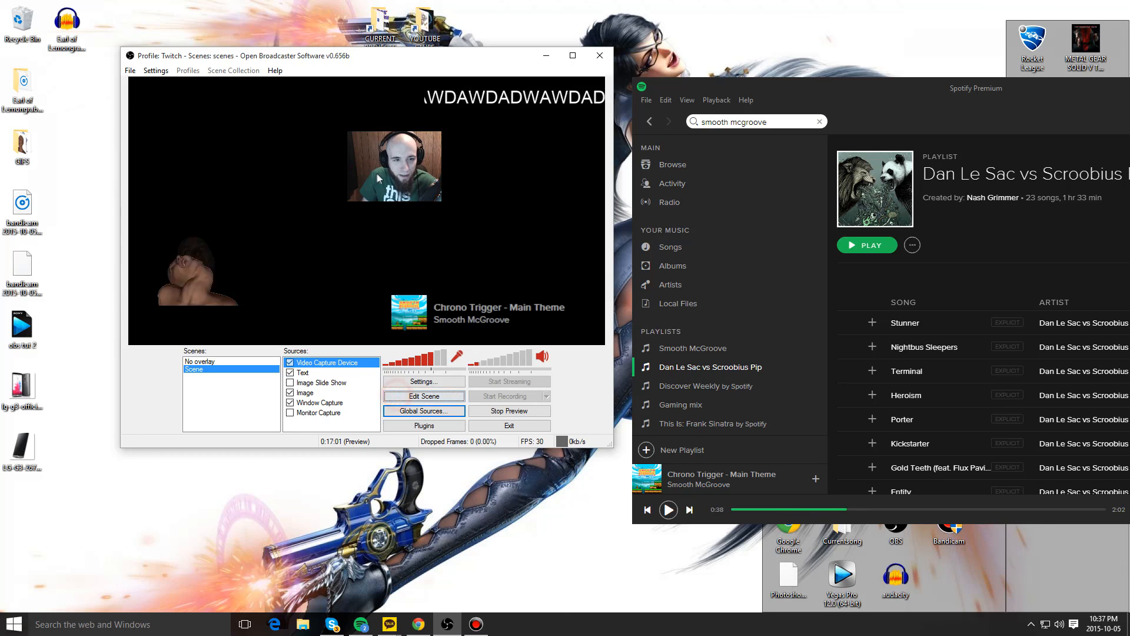
{"action": "left_click", "coordinate": [404, 396]}
{"action": "left_click_drag", "start_coordinate": [411, 184], "coordinate": [465, 216]}
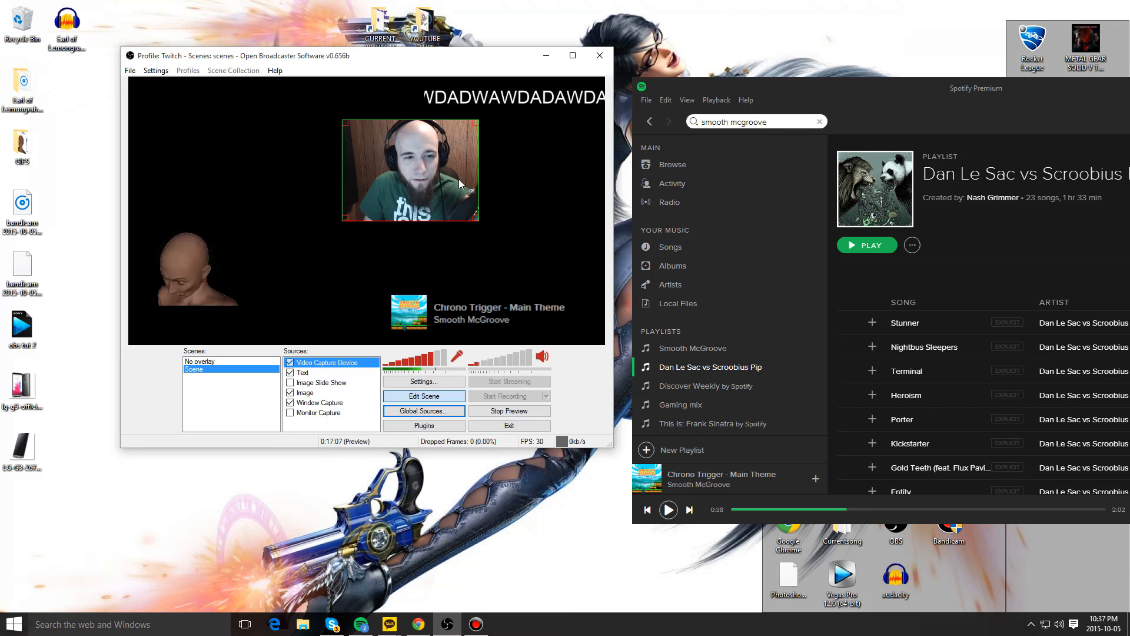
Step: Move the cropped webcam image to the upper right part of the preview
{"action": "left_click_drag", "start_coordinate": [447, 187], "coordinate": [492, 190]}
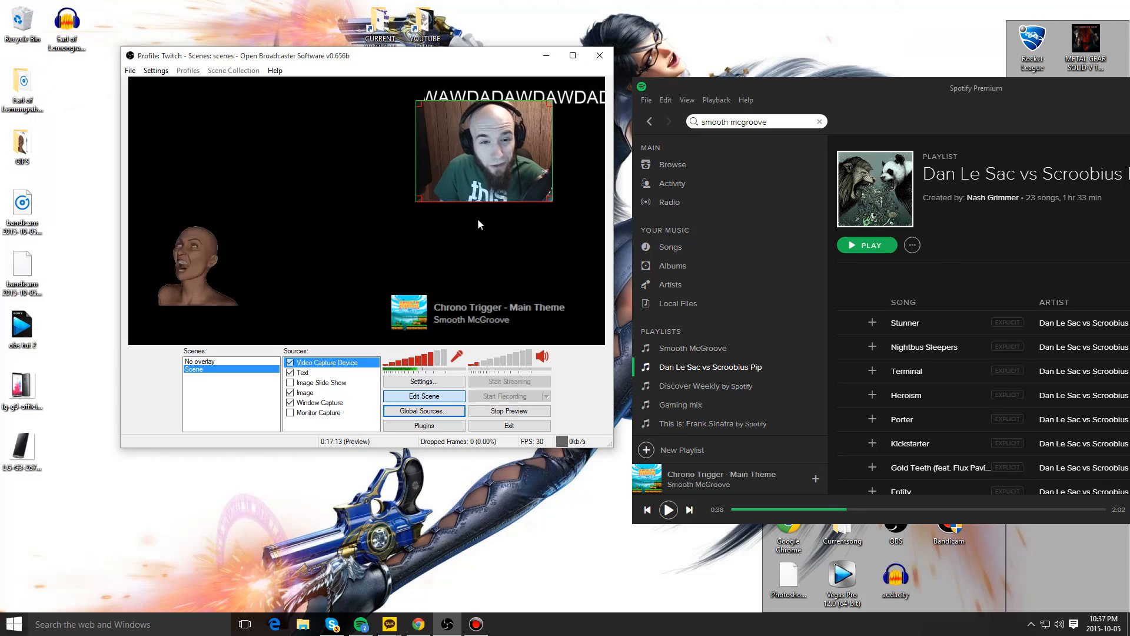
Step: Clear the Spotify window off the desktop and add a Game Capture source to the scene under its default name
{"action": "right_click", "coordinate": [307, 425]}
{"action": "mouse_move", "coordinate": [318, 431]}
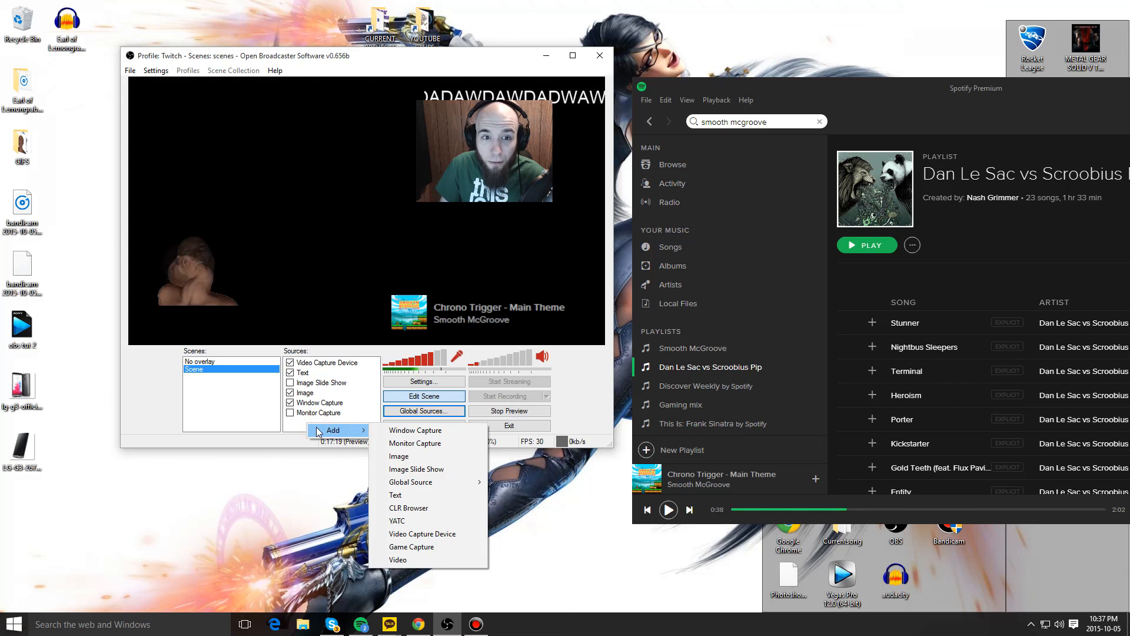
{"action": "left_click_drag", "start_coordinate": [1012, 91], "coordinate": [625, 99]}
{"action": "left_click", "coordinate": [866, 96]}
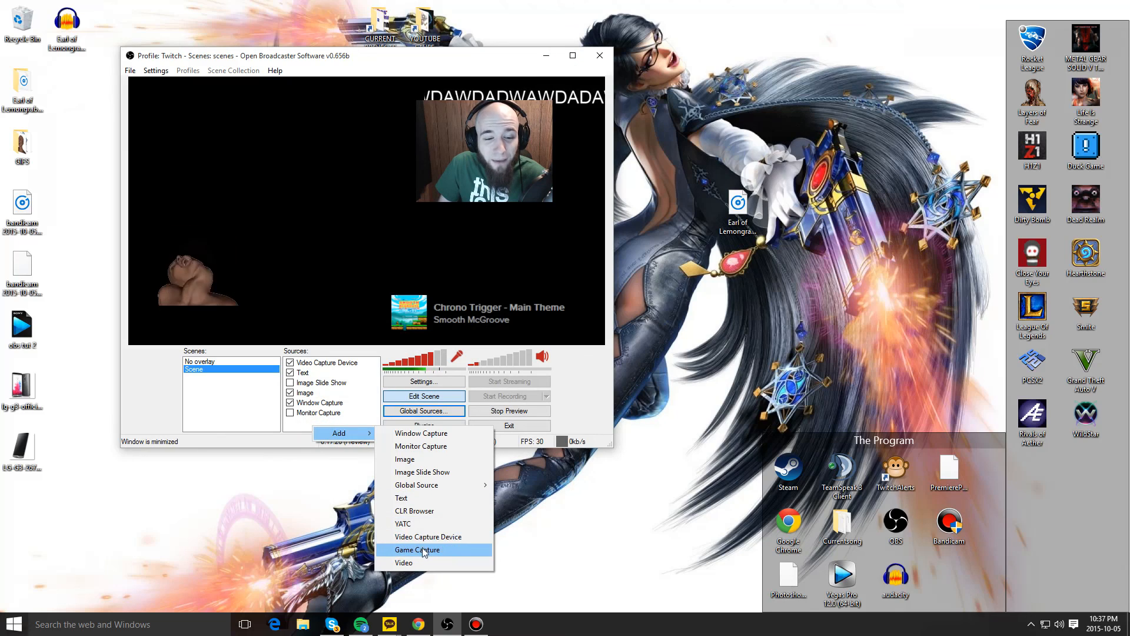
{"action": "left_click", "coordinate": [423, 551]}
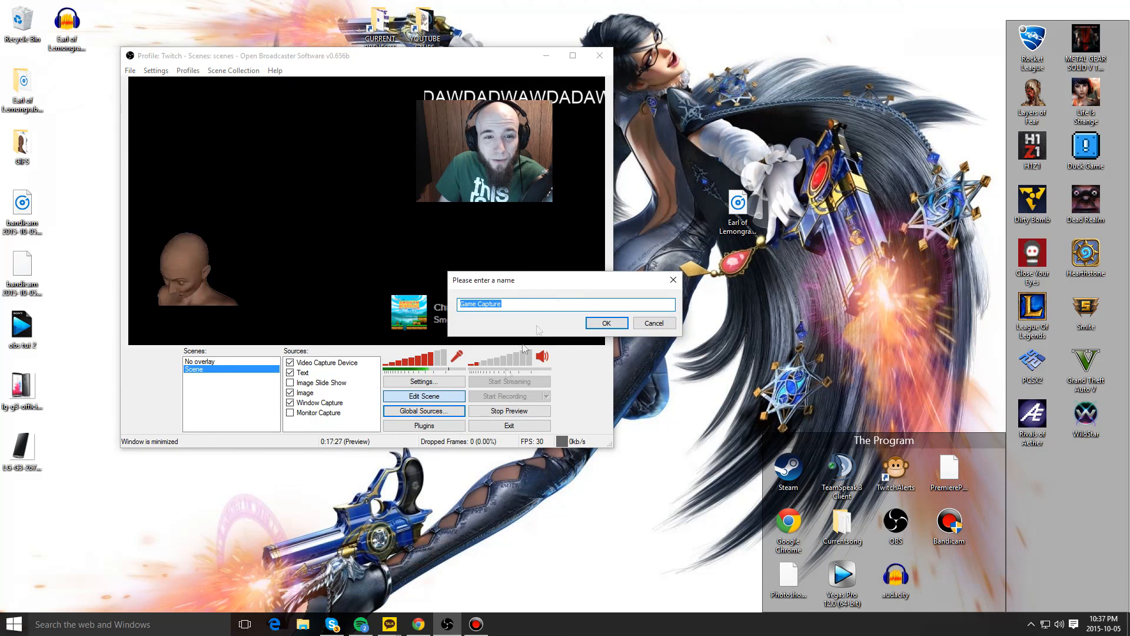
{"action": "left_click", "coordinate": [573, 291]}
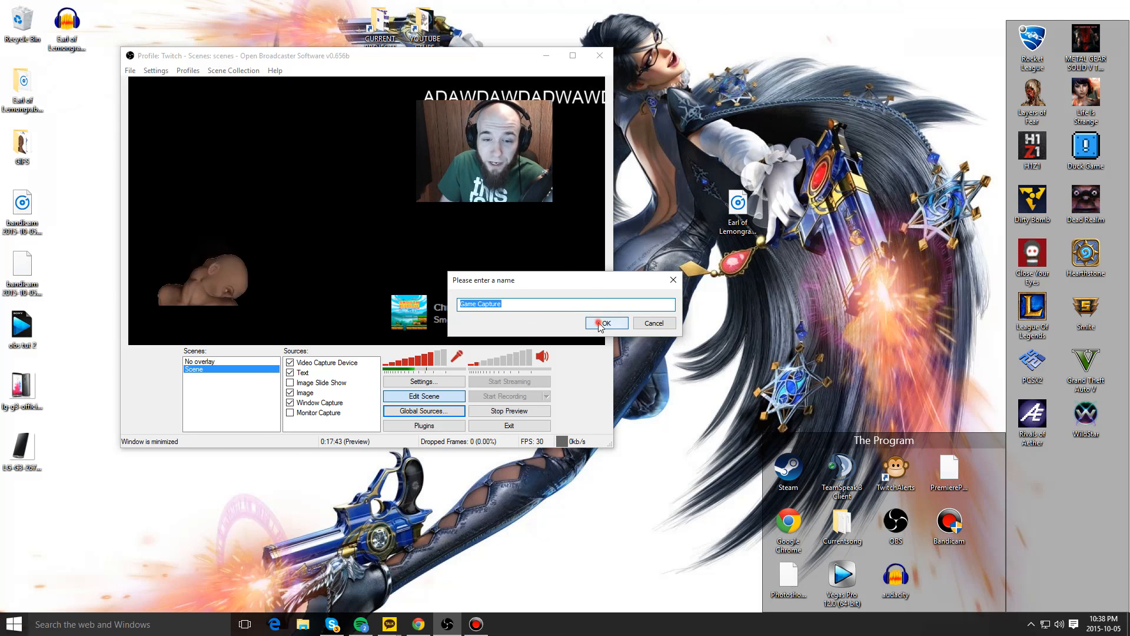
{"action": "left_click", "coordinate": [606, 324]}
Step: Examine which running applications the Game Capture source offers for capture
{"action": "left_click_drag", "start_coordinate": [377, 85], "coordinate": [542, 83]}
{"action": "left_click", "coordinate": [422, 119]}
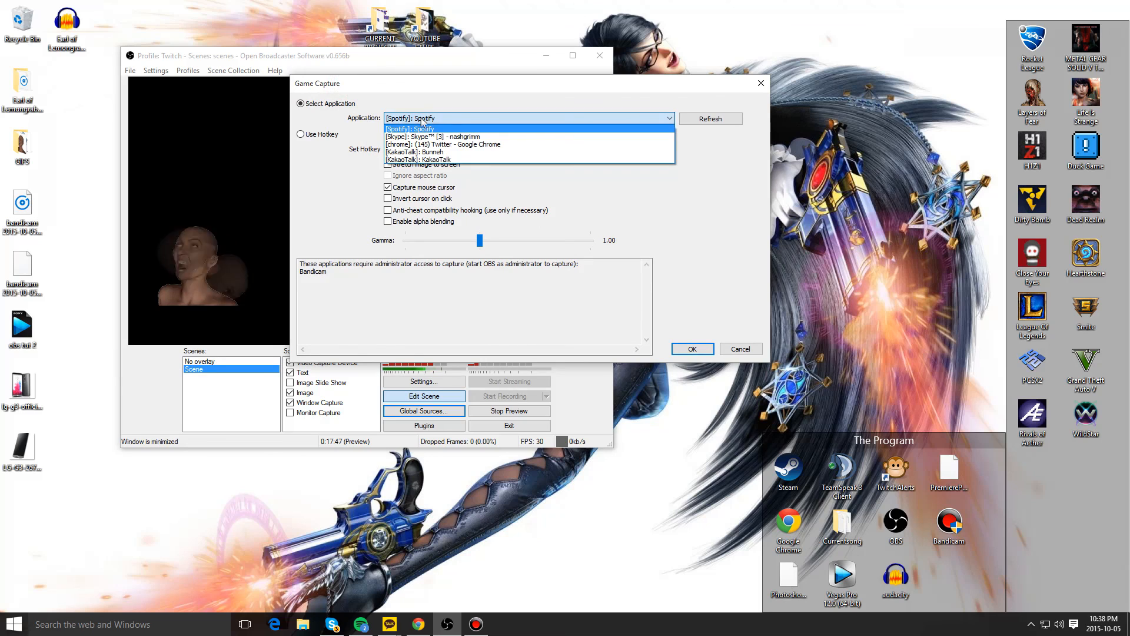
{"action": "left_click", "coordinate": [425, 121]}
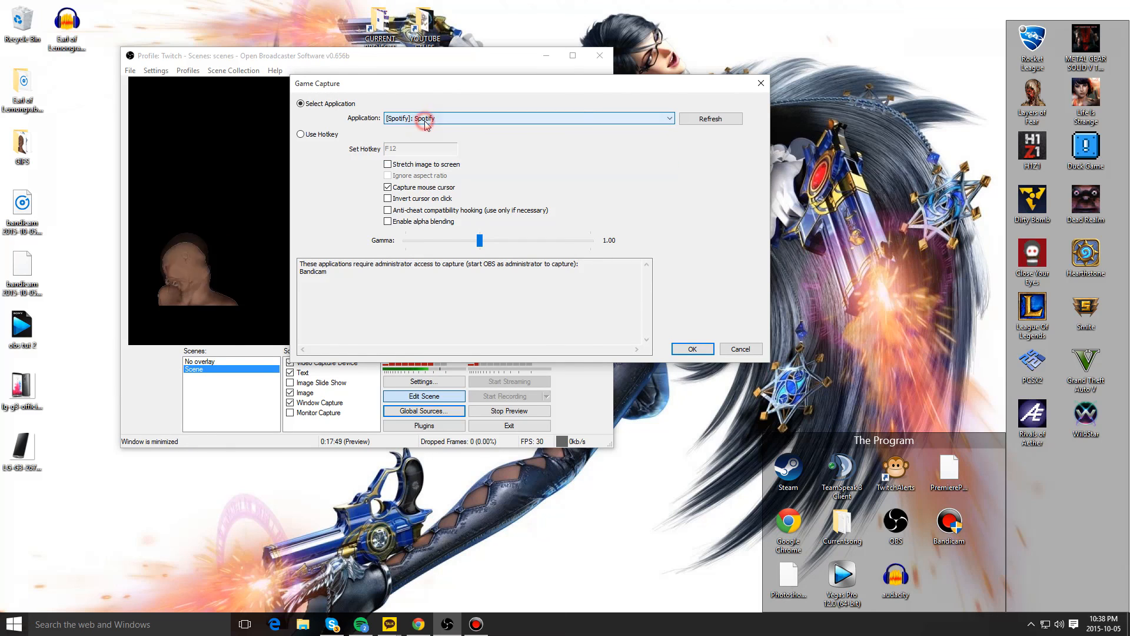
{"action": "left_click", "coordinate": [428, 120]}
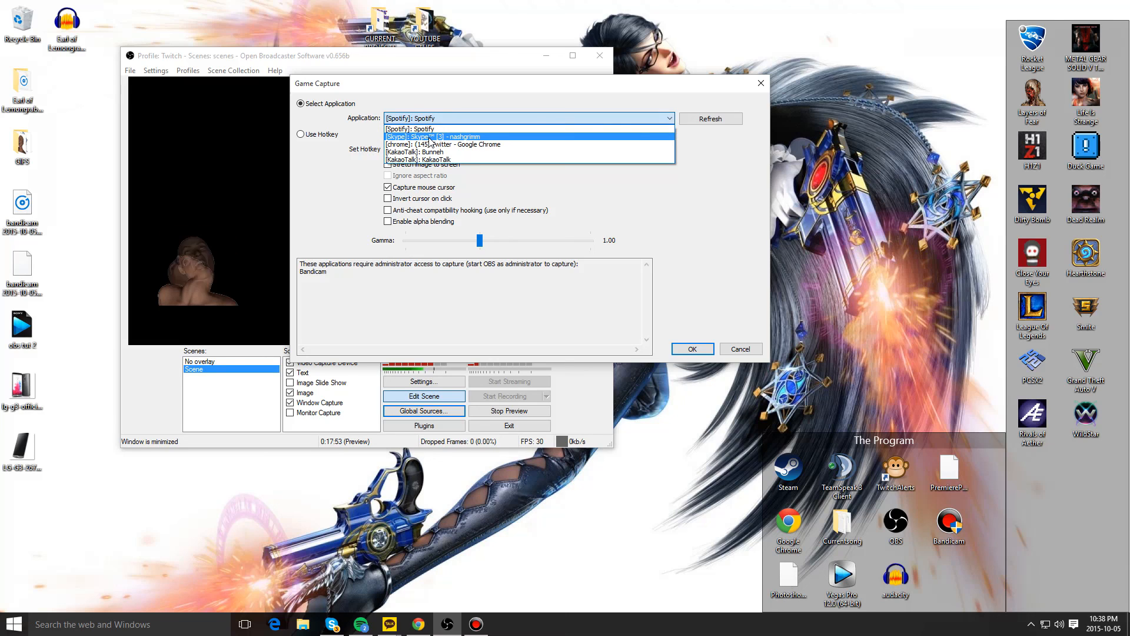
{"action": "left_click", "coordinate": [434, 117]}
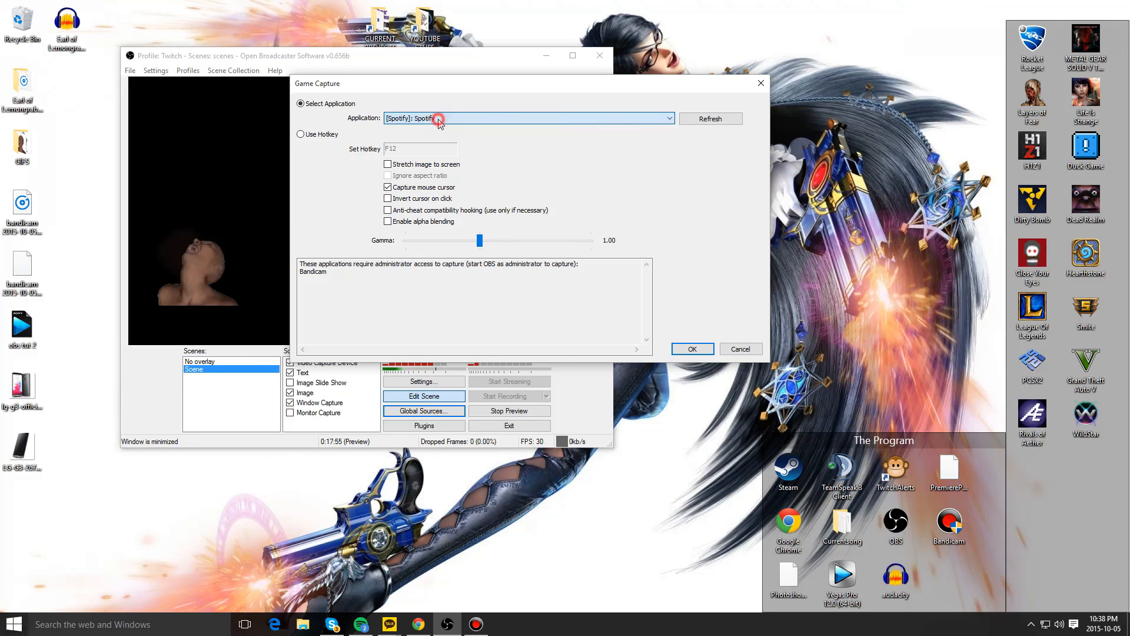
{"action": "left_click", "coordinate": [437, 121]}
{"action": "left_click", "coordinate": [434, 118]}
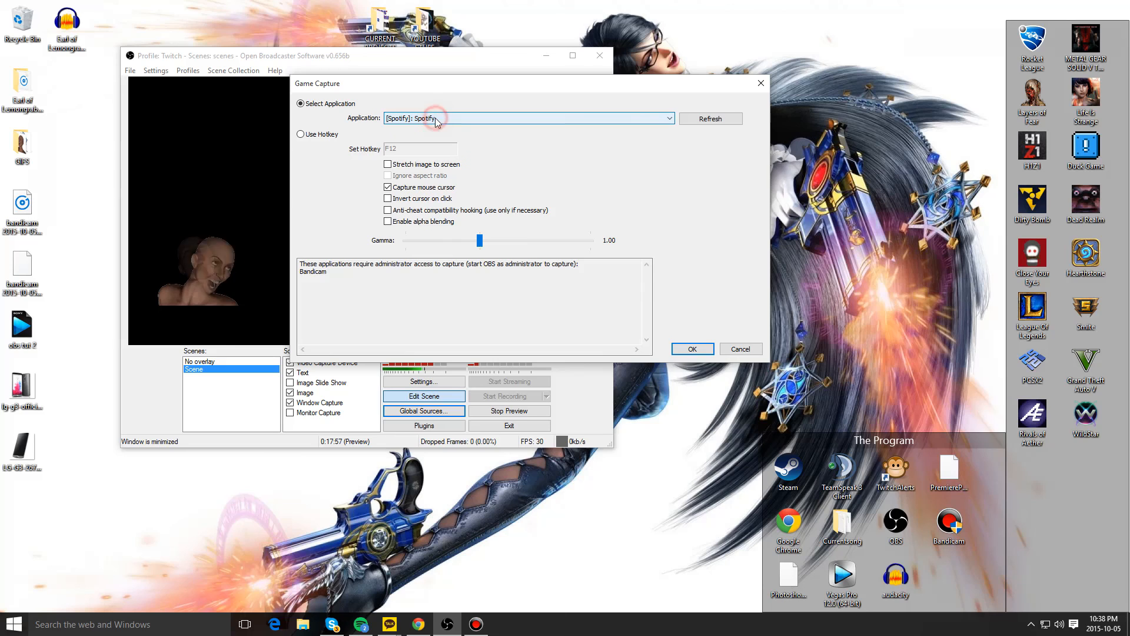
{"action": "left_click_drag", "start_coordinate": [444, 89], "coordinate": [485, 89]}
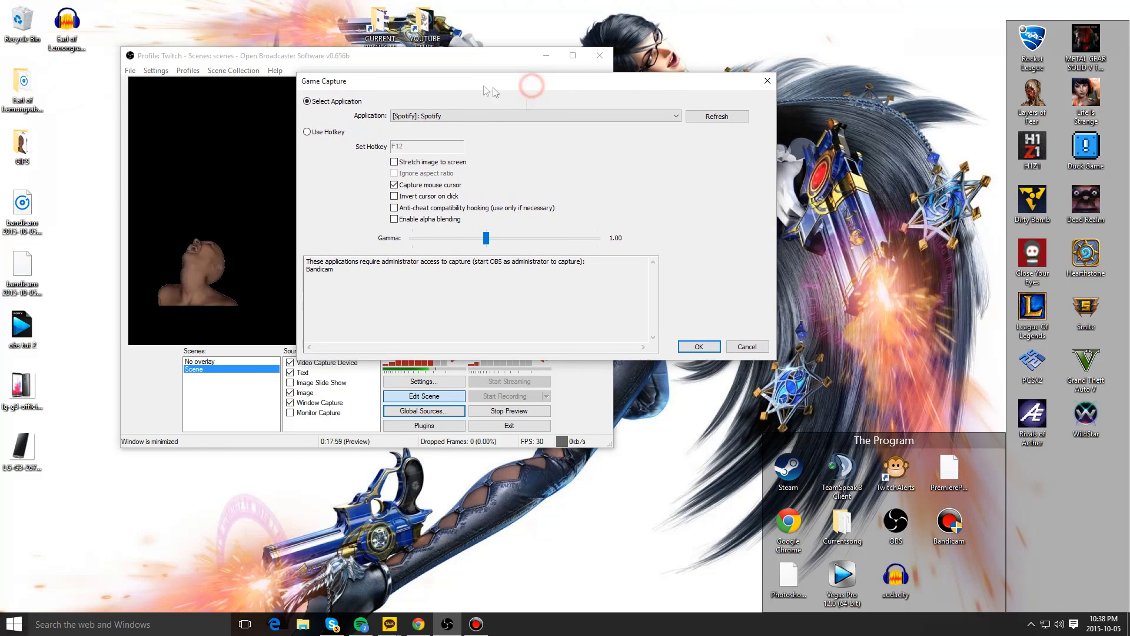
Step: Launch Rocket League from the desktop and switch back to the OBS Game Capture settings once the game is running
{"action": "double_click", "coordinate": [1033, 40]}
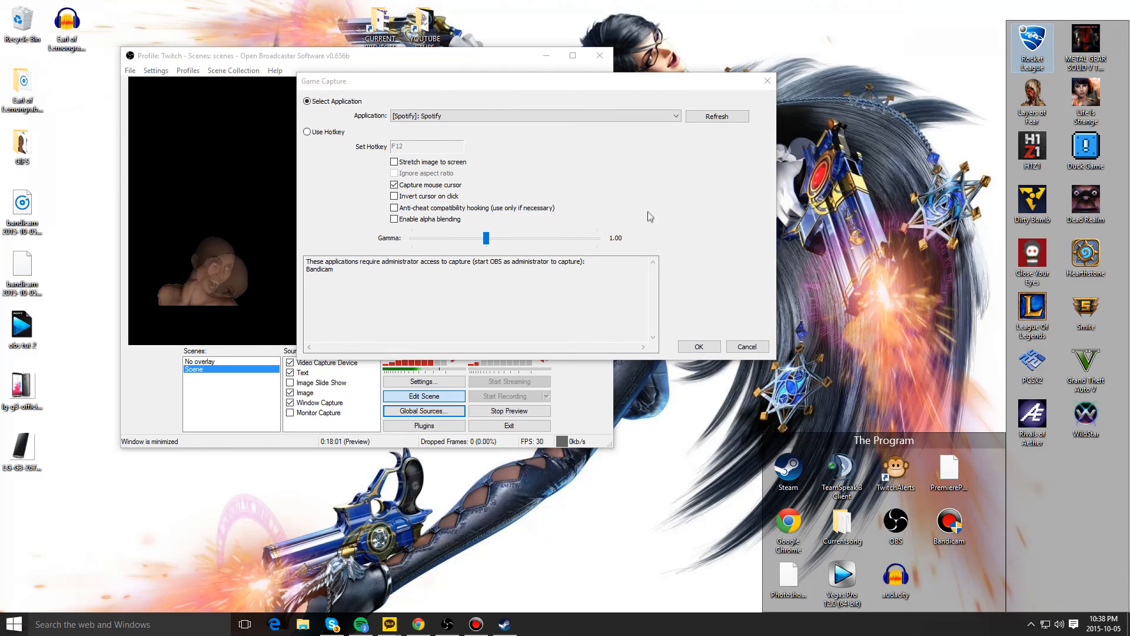
{"action": "left_click", "coordinate": [563, 123]}
{"action": "left_click", "coordinate": [561, 119]}
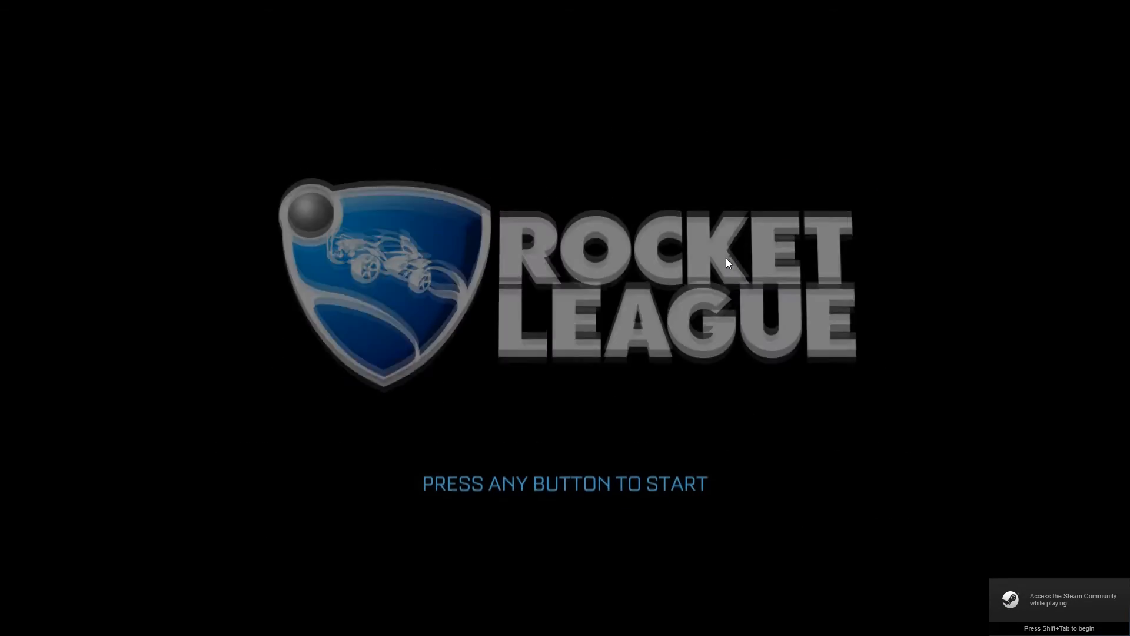
{"action": "key", "text": "alt+Tab"}
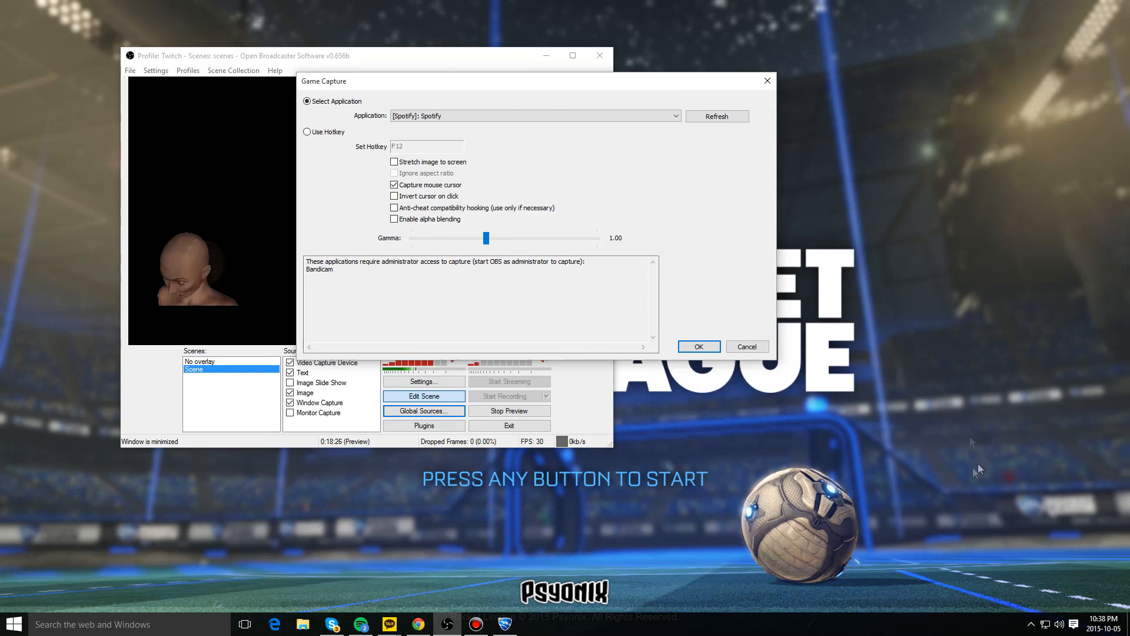
Step: Refresh the application list, choose Rocket League (32-bit, DX9) as the game to capture and confirm the source
{"action": "left_click_drag", "start_coordinate": [340, 85], "coordinate": [432, 83]}
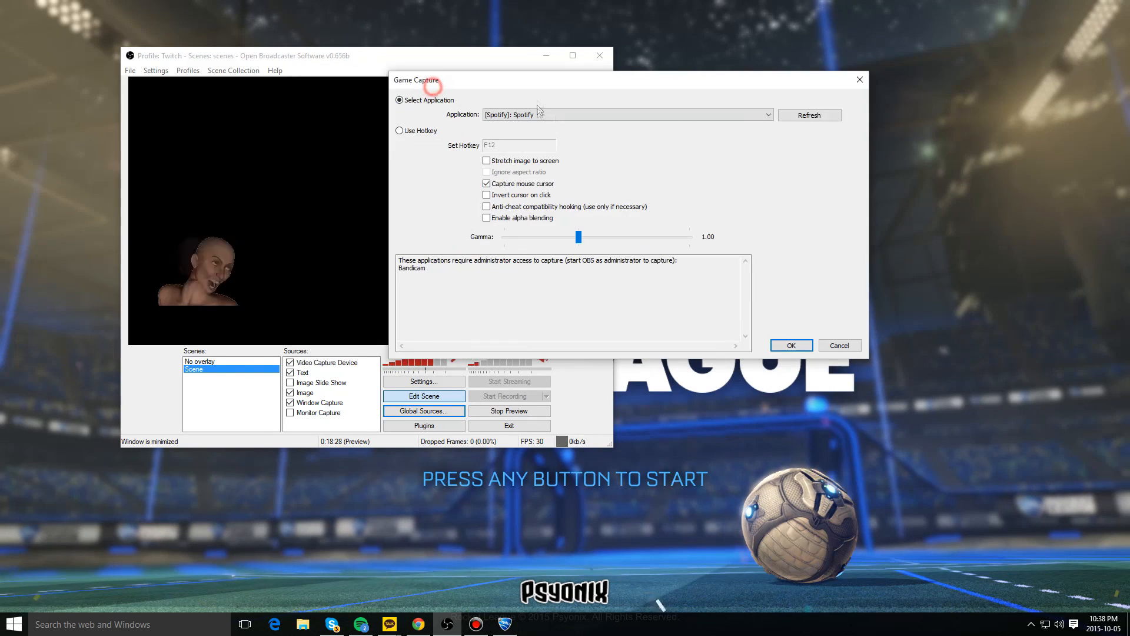
{"action": "left_click", "coordinate": [812, 119]}
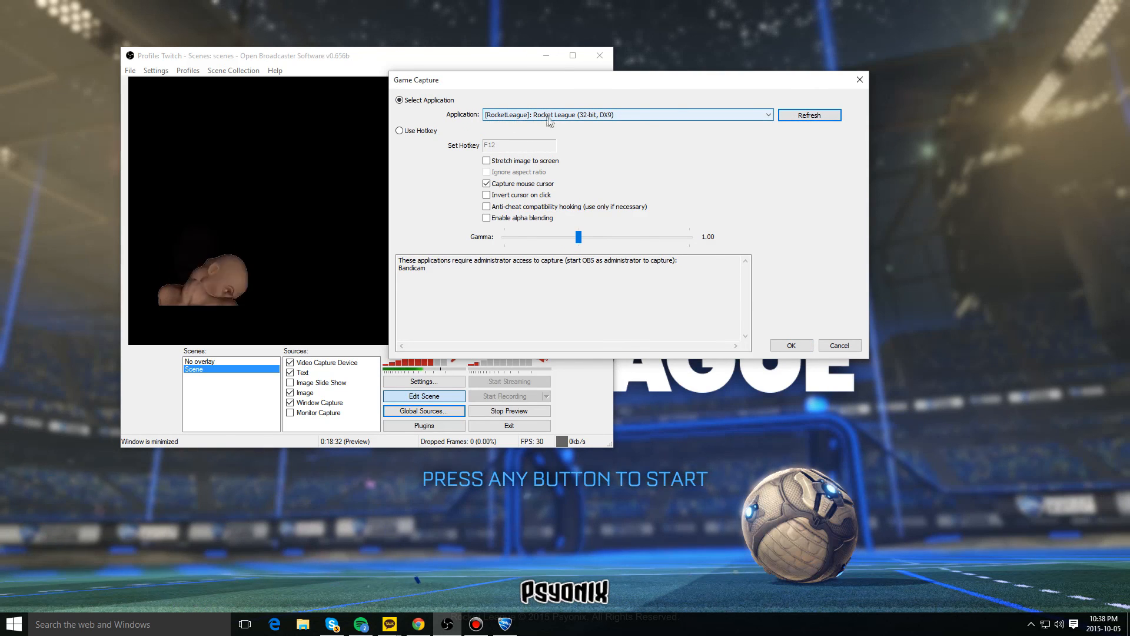
{"action": "left_click", "coordinate": [586, 116]}
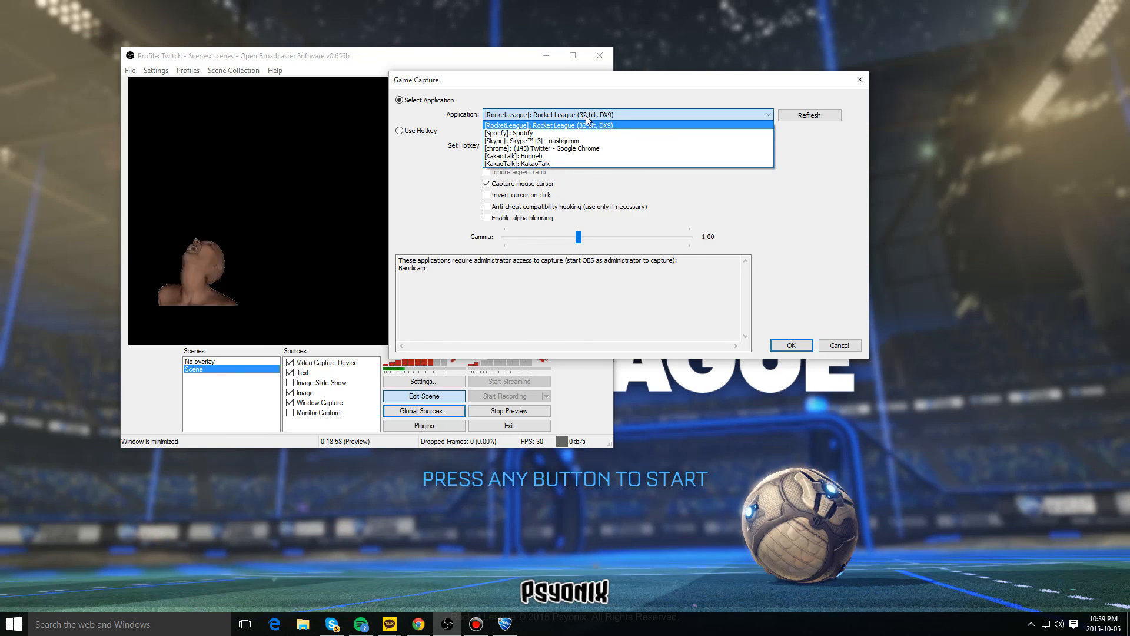
{"action": "left_click", "coordinate": [585, 115]}
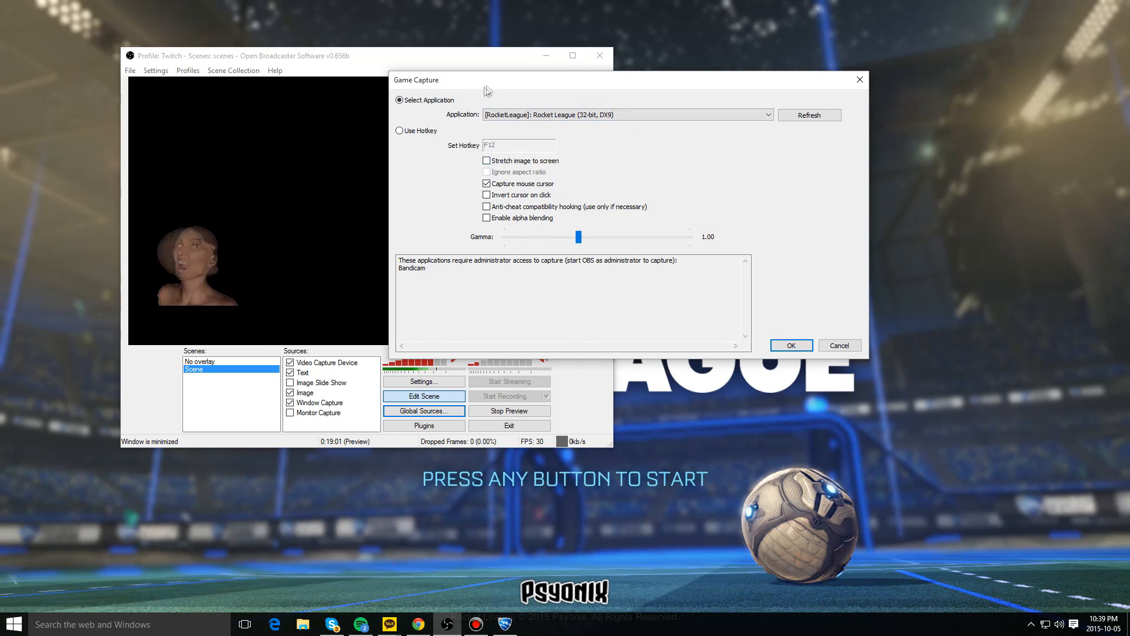
{"action": "left_click_drag", "start_coordinate": [485, 87], "coordinate": [557, 69]}
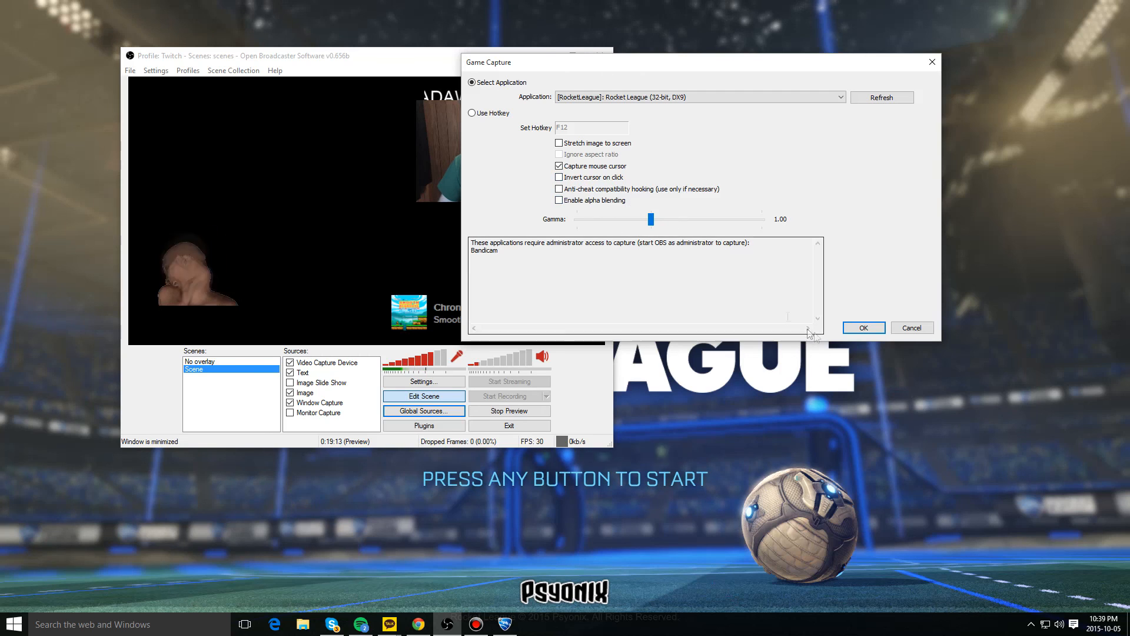
{"action": "left_click", "coordinate": [862, 327]}
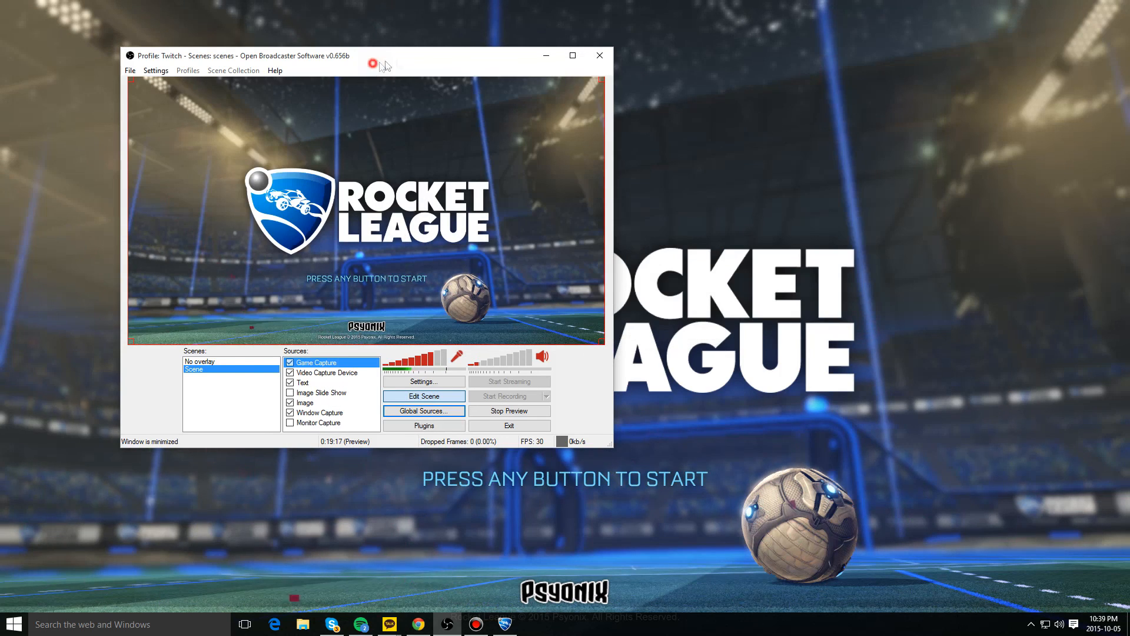
Step: Send the Game Capture source to the bottom of the source order, behind all the other sources
{"action": "left_click_drag", "start_coordinate": [384, 65], "coordinate": [438, 57]}
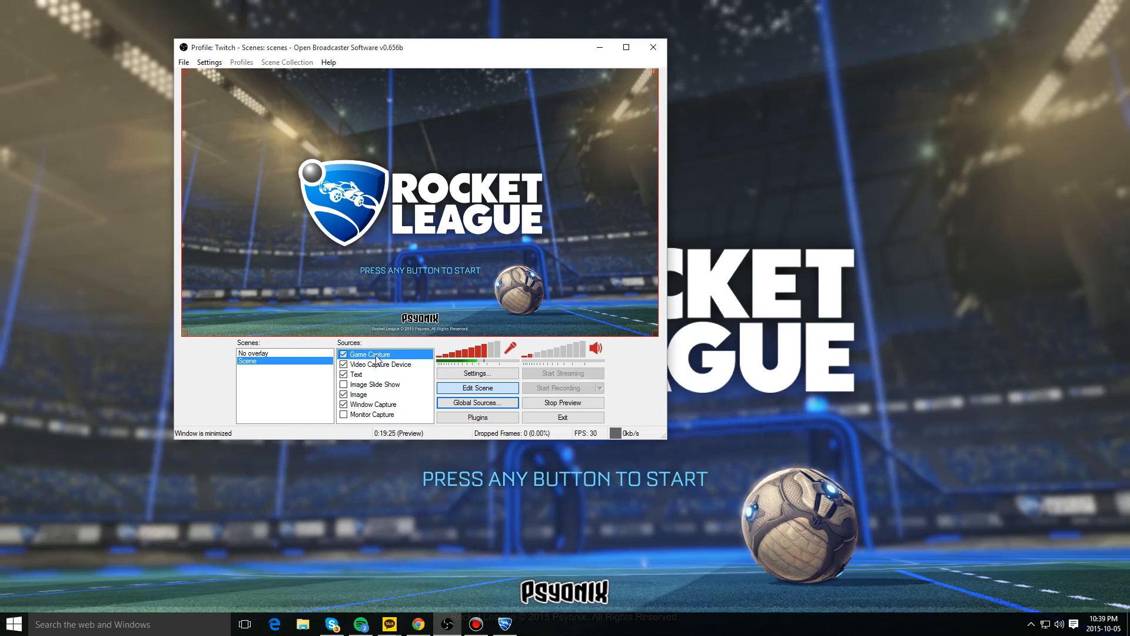
{"action": "key", "text": "ctrl+Down"}
{"action": "key", "text": "ctrl+Down"}
{"action": "key", "text": "ctrl+Down"}
{"action": "key", "text": "ctrl+Down"}
{"action": "key", "text": "ctrl+Down"}
{"action": "key", "text": "ctrl+Down"}
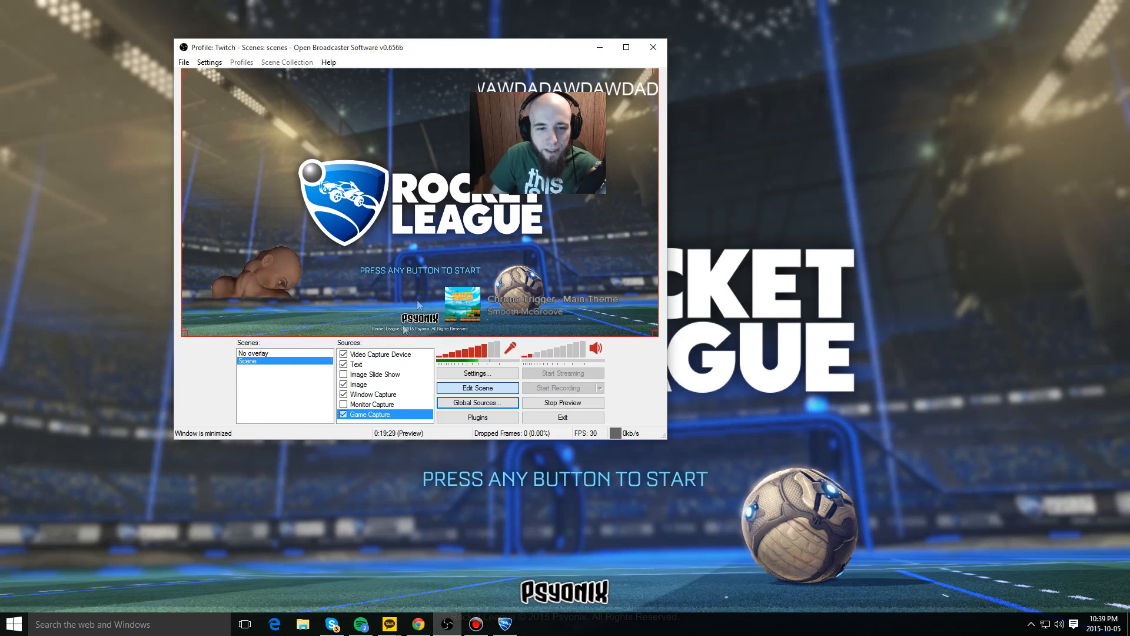
Step: Try to reposition the webcam image over the game capture in the preview
{"action": "left_click", "coordinate": [497, 387]}
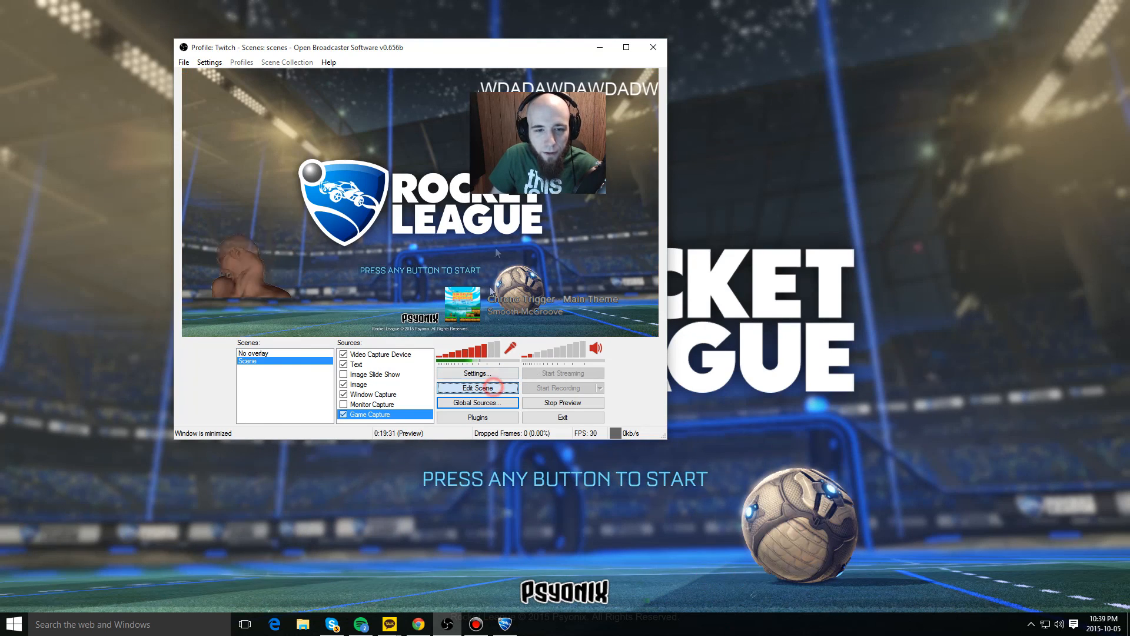
{"action": "left_click", "coordinate": [523, 139]}
{"action": "left_click", "coordinate": [483, 387]}
{"action": "mouse_move", "coordinate": [542, 156]}
{"action": "left_mouse_down"}
{"action": "mouse_move", "coordinate": [582, 171]}
{"action": "mouse_move", "coordinate": [541, 154]}
{"action": "left_mouse_up"}
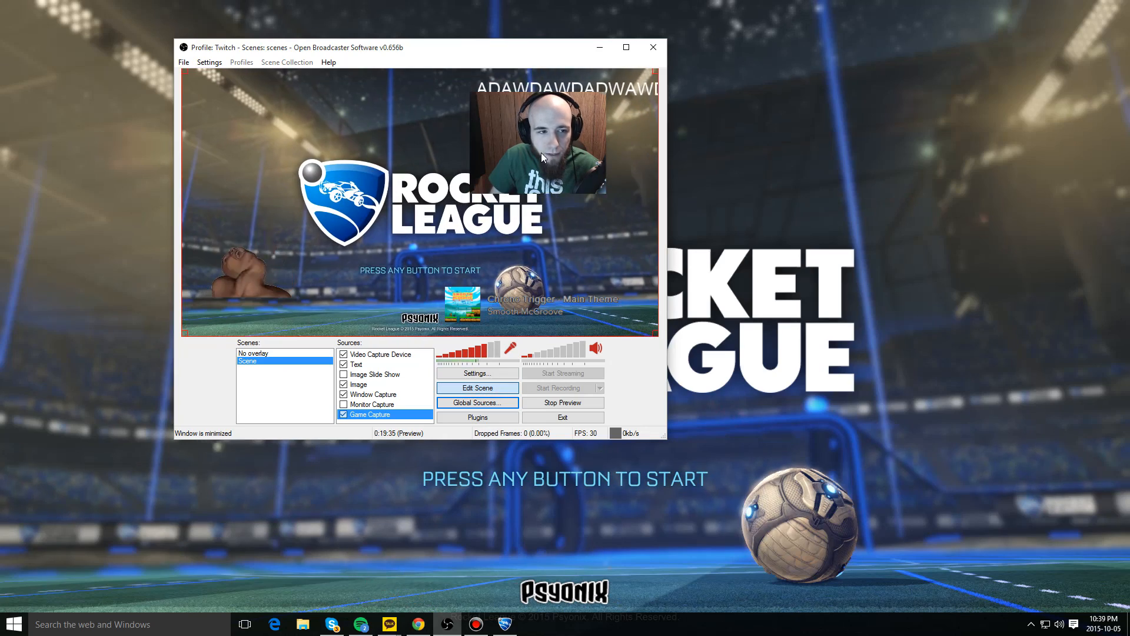
{"action": "left_click", "coordinate": [387, 238]}
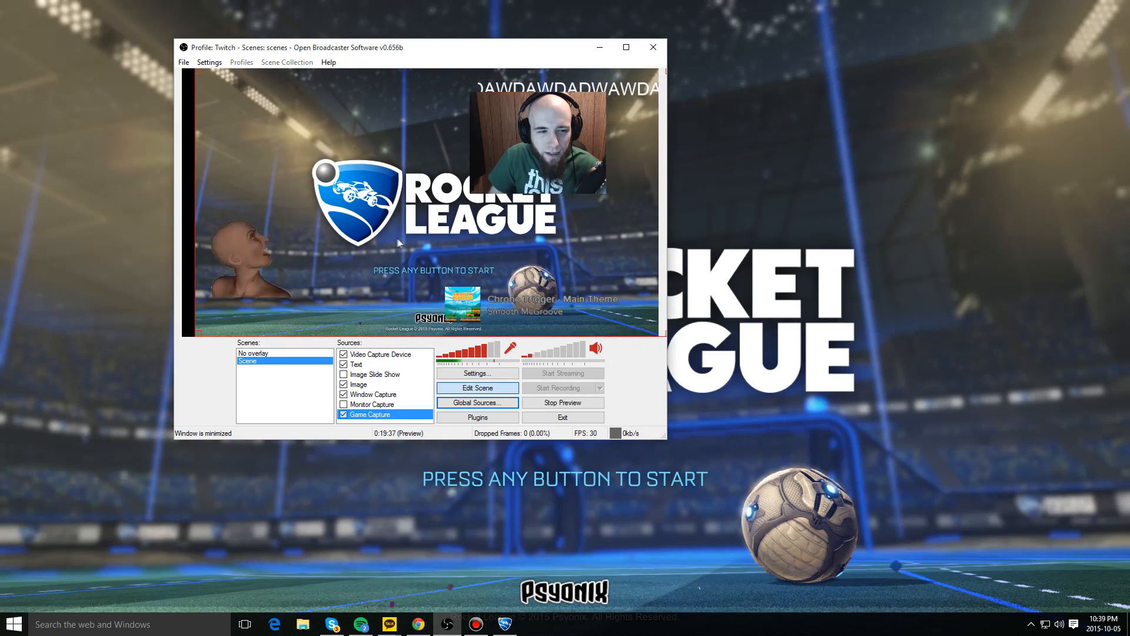
{"action": "left_click", "coordinate": [503, 152]}
{"action": "left_click_drag", "start_coordinate": [503, 152], "coordinate": [537, 154]}
{"action": "left_click", "coordinate": [436, 186]}
{"action": "left_click", "coordinate": [449, 223]}
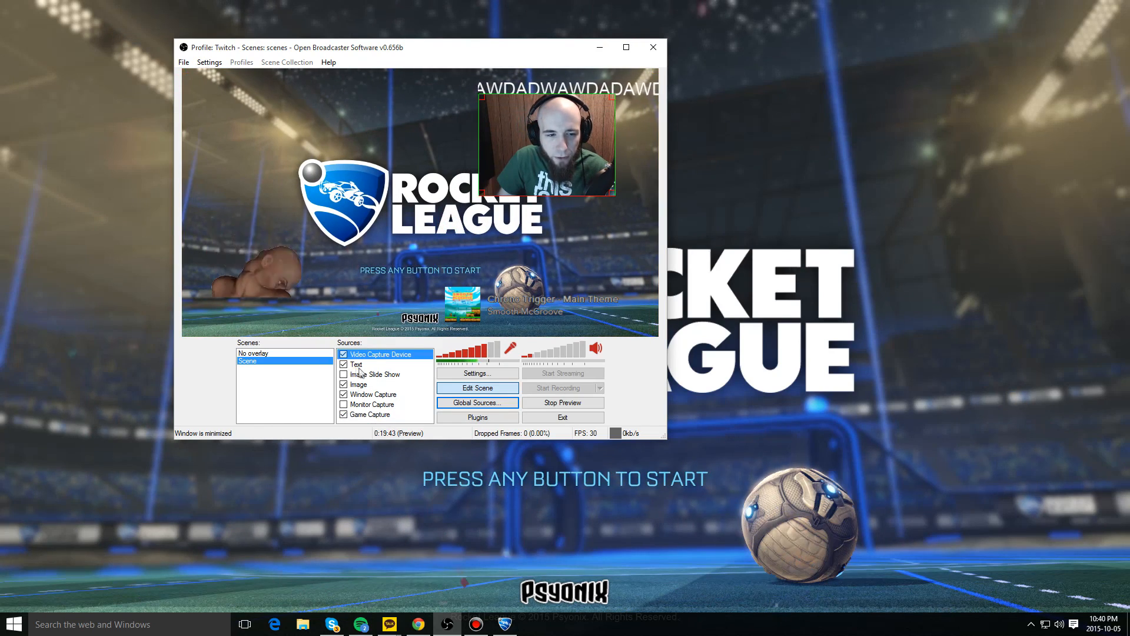
Step: Move the webcam image to the upper left corner of the preview
{"action": "left_click", "coordinate": [371, 404]}
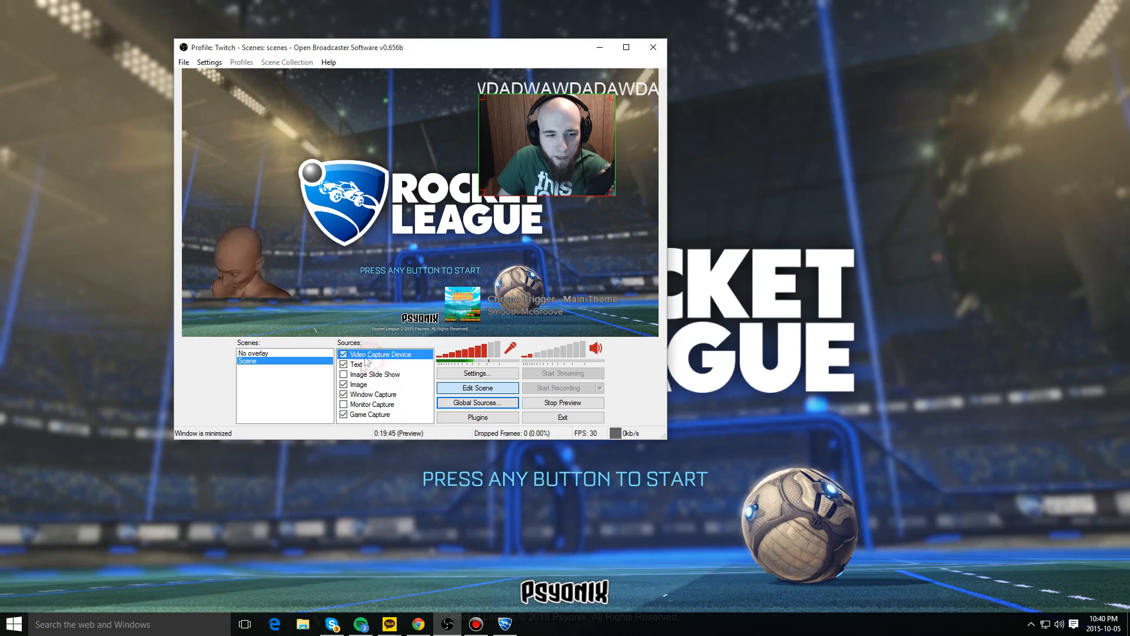
{"action": "left_click_drag", "start_coordinate": [513, 165], "coordinate": [228, 142]}
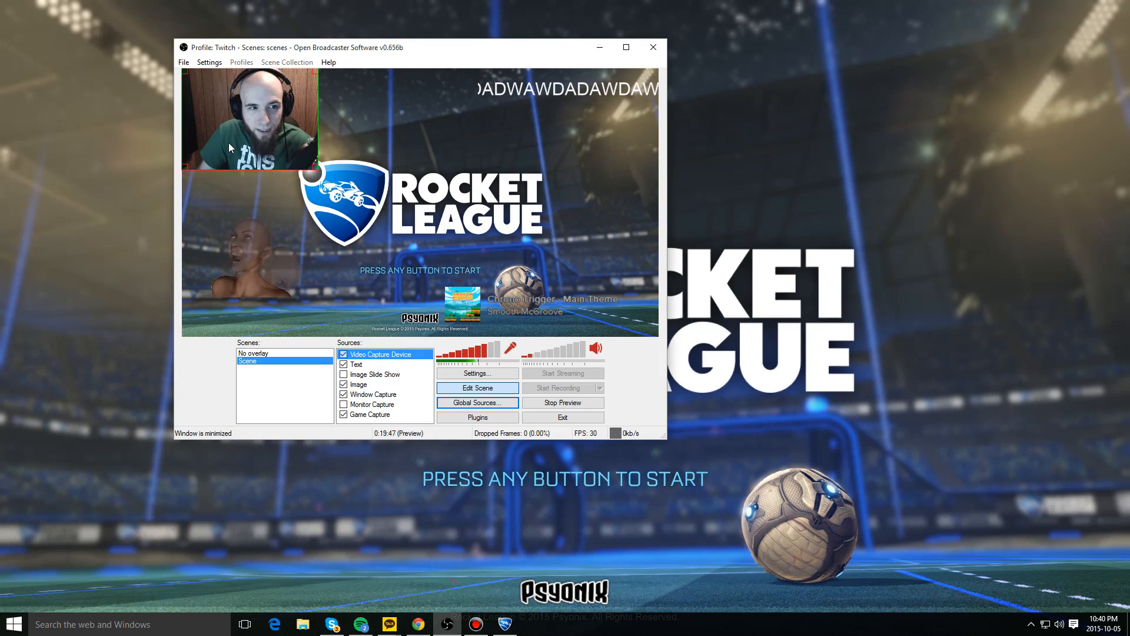
Step: Move the Image source over the webcam's lower right corner and raise it to the top of the source order
{"action": "left_click", "coordinate": [247, 269]}
{"action": "left_click_drag", "start_coordinate": [248, 276], "coordinate": [306, 182]}
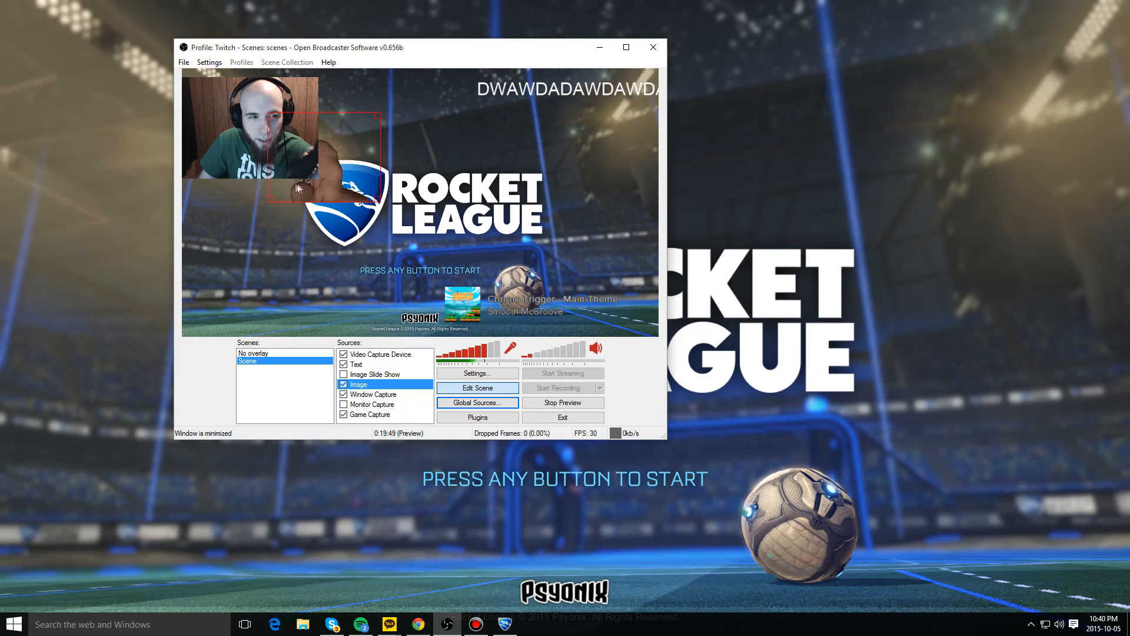
{"action": "key", "text": "ctrl+Up"}
{"action": "key", "text": "ctrl+Up"}
{"action": "key", "text": "ctrl+Up"}
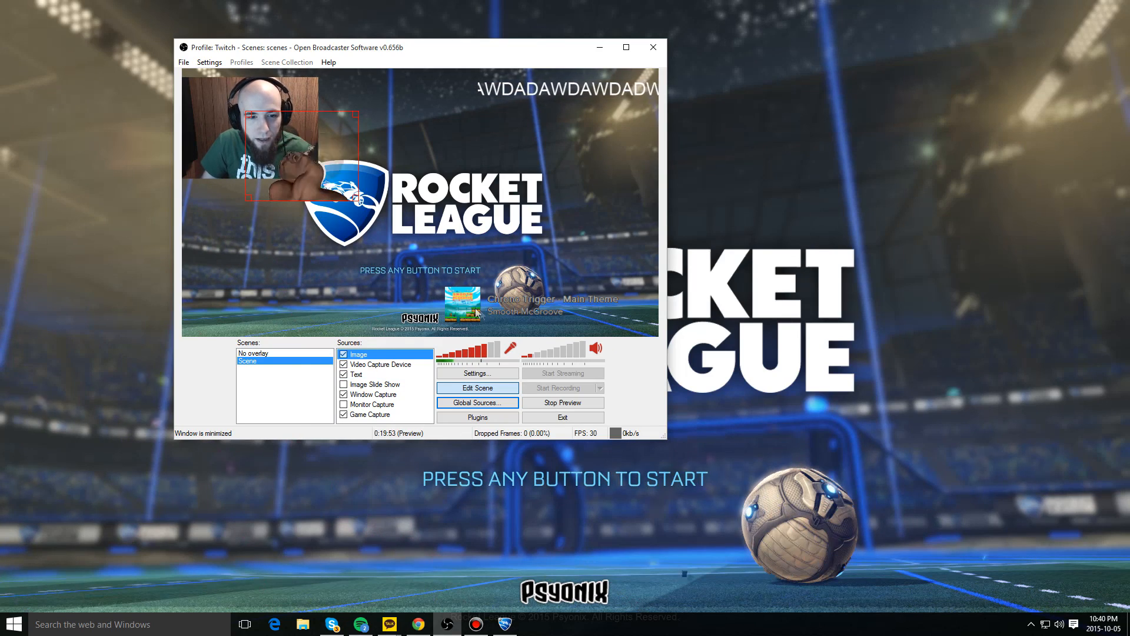
Step: Place the song-title window capture below the webcam and the scrolling text in the preview's lower right corner
{"action": "left_click", "coordinate": [360, 393]}
{"action": "left_click_drag", "start_coordinate": [473, 316], "coordinate": [210, 243]}
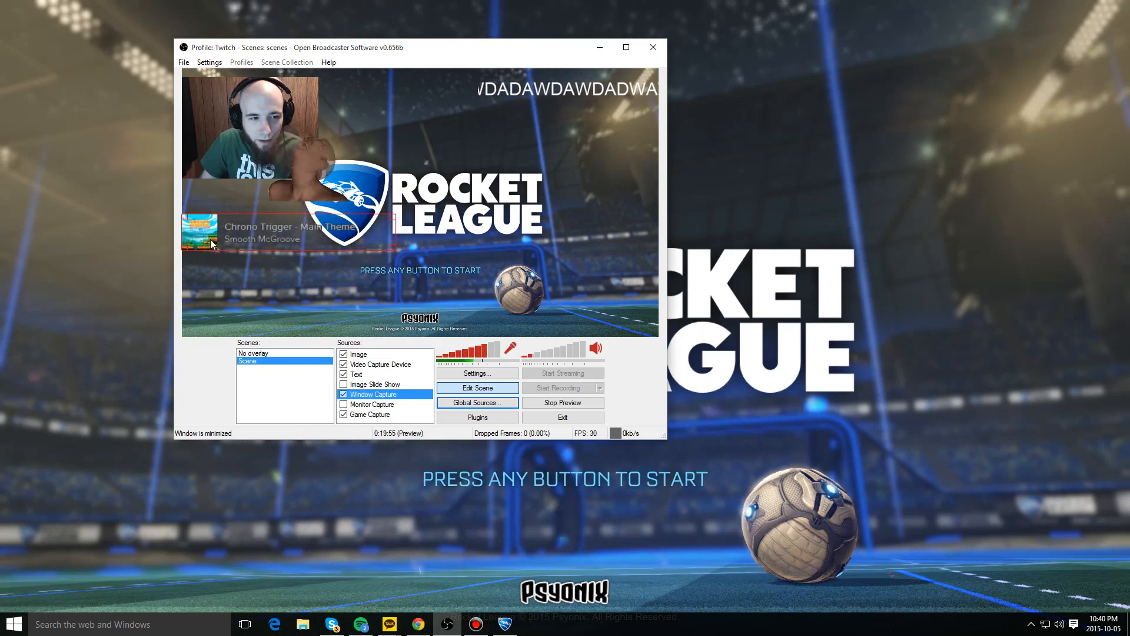
{"action": "left_click", "coordinate": [504, 95]}
{"action": "left_click_drag", "start_coordinate": [504, 95], "coordinate": [499, 327]}
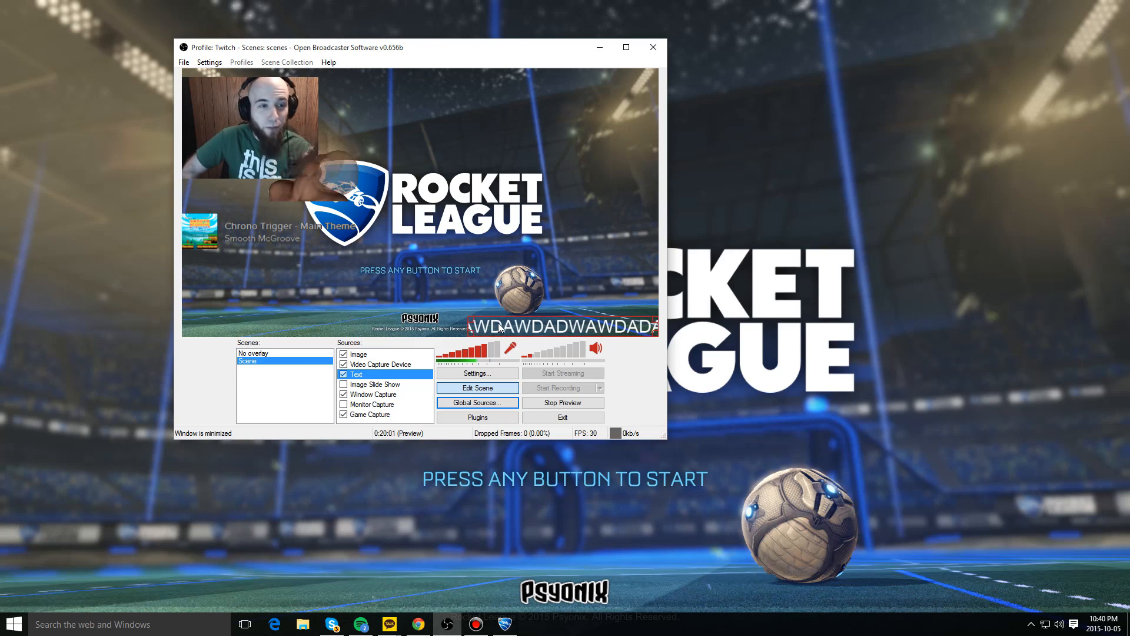
{"action": "right_click", "coordinate": [359, 422]}
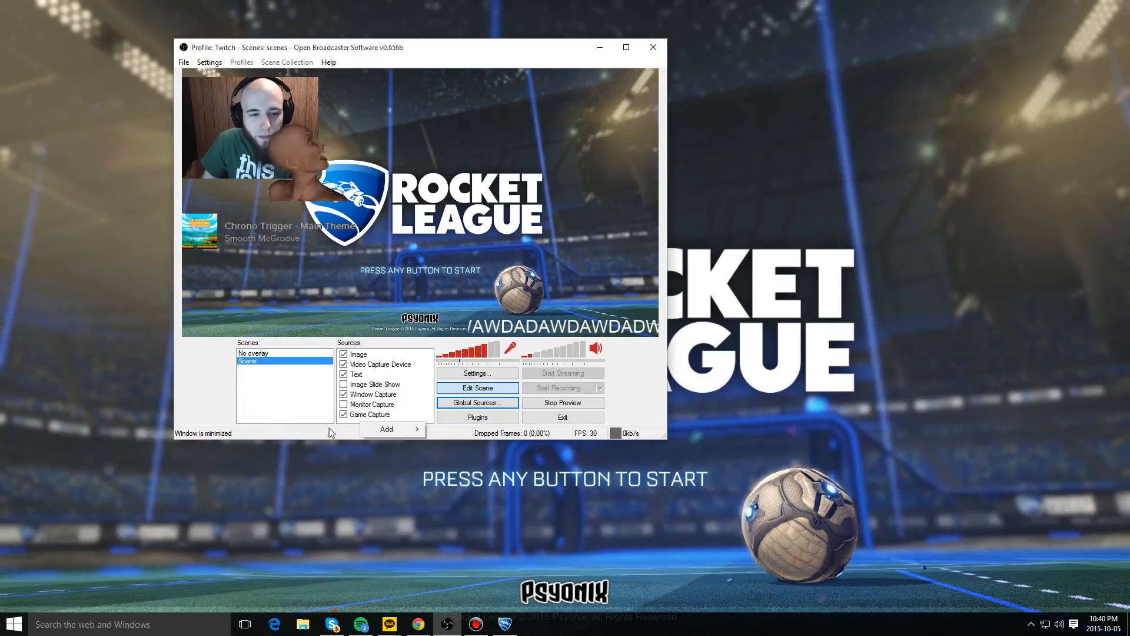
{"action": "right_click", "coordinate": [361, 422]}
{"action": "mouse_move", "coordinate": [393, 429]}
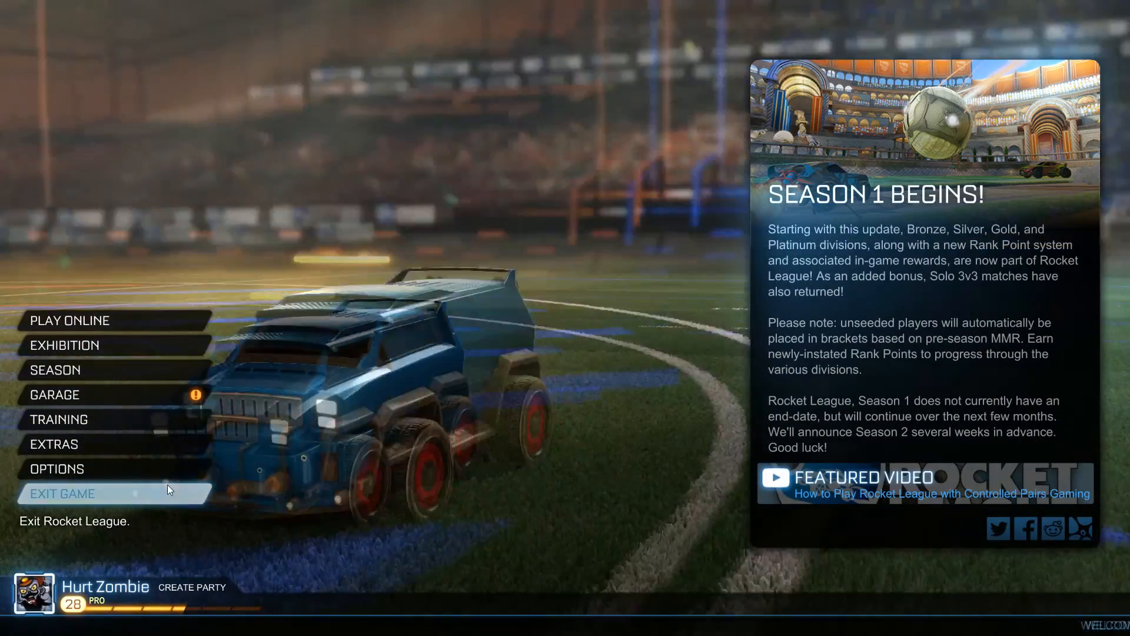
Step: Exit Rocket League and confirm leaving the game
{"action": "left_click", "coordinate": [143, 495]}
{"action": "left_click", "coordinate": [481, 356]}
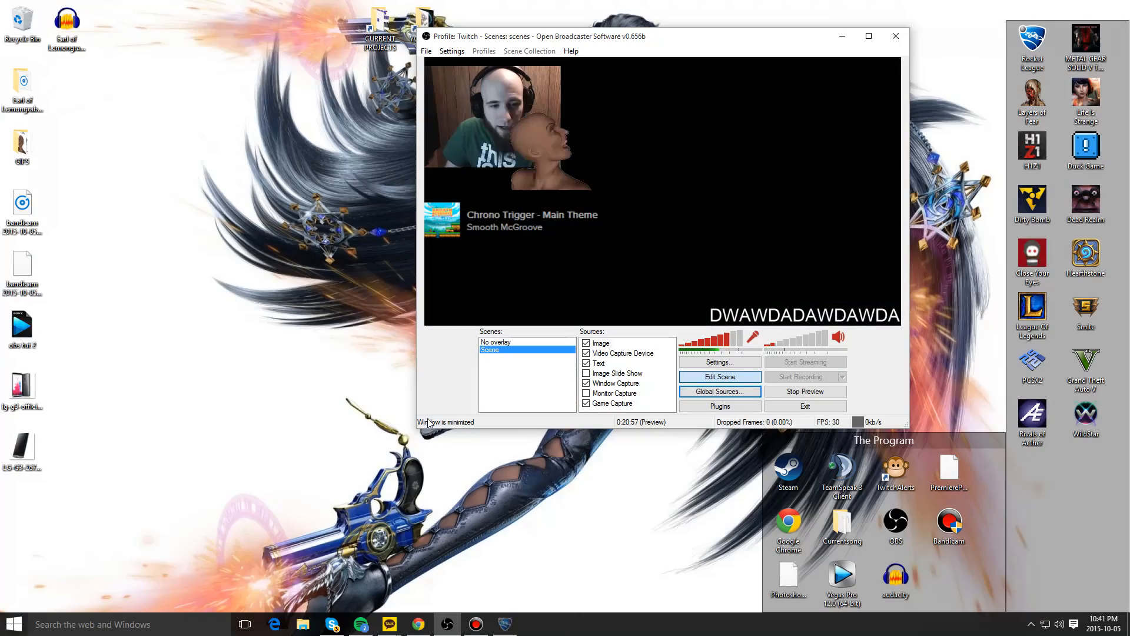
Step: Switch to Chrome, search Google for chrome extensions and open the Chrome Web Store's Extensions page
{"action": "left_click_drag", "start_coordinate": [661, 33], "coordinate": [586, 25]}
{"action": "left_click", "coordinate": [306, 123]}
{"action": "left_click", "coordinate": [558, 116]}
{"action": "left_click_drag", "start_coordinate": [439, 26], "coordinate": [589, 26]}
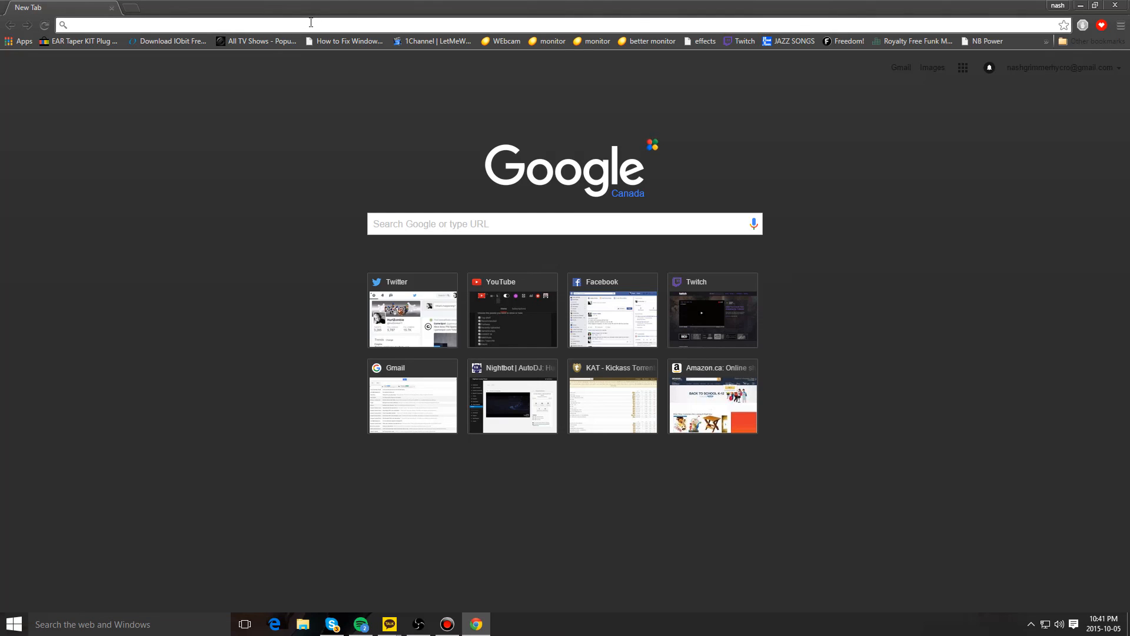
{"action": "type", "text": "CHROME EXT"}
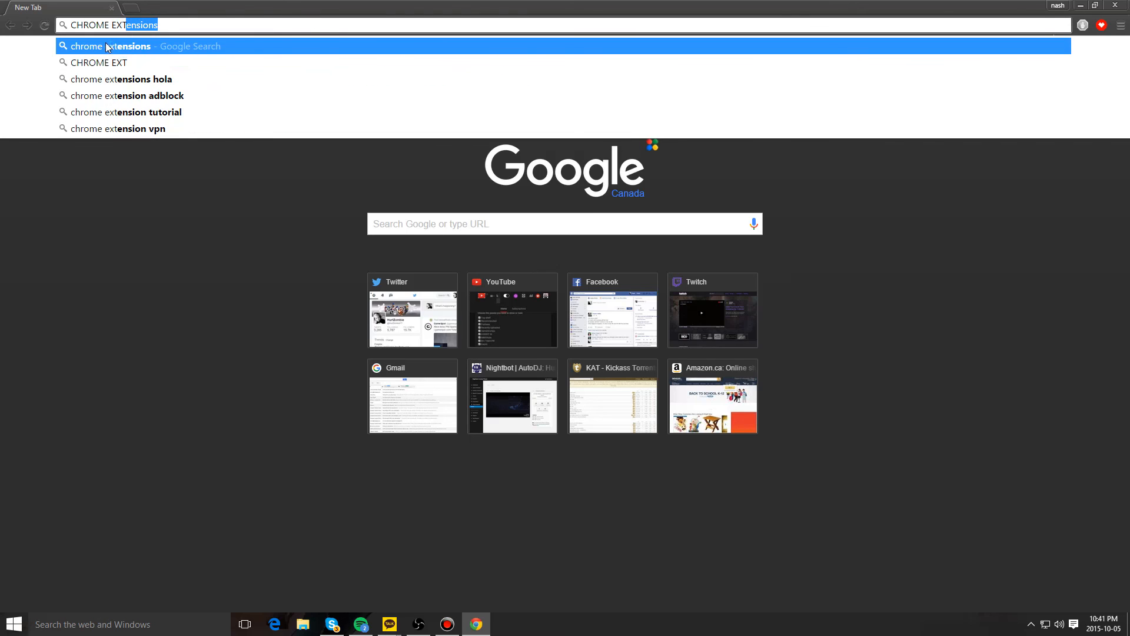
{"action": "key", "text": "Return"}
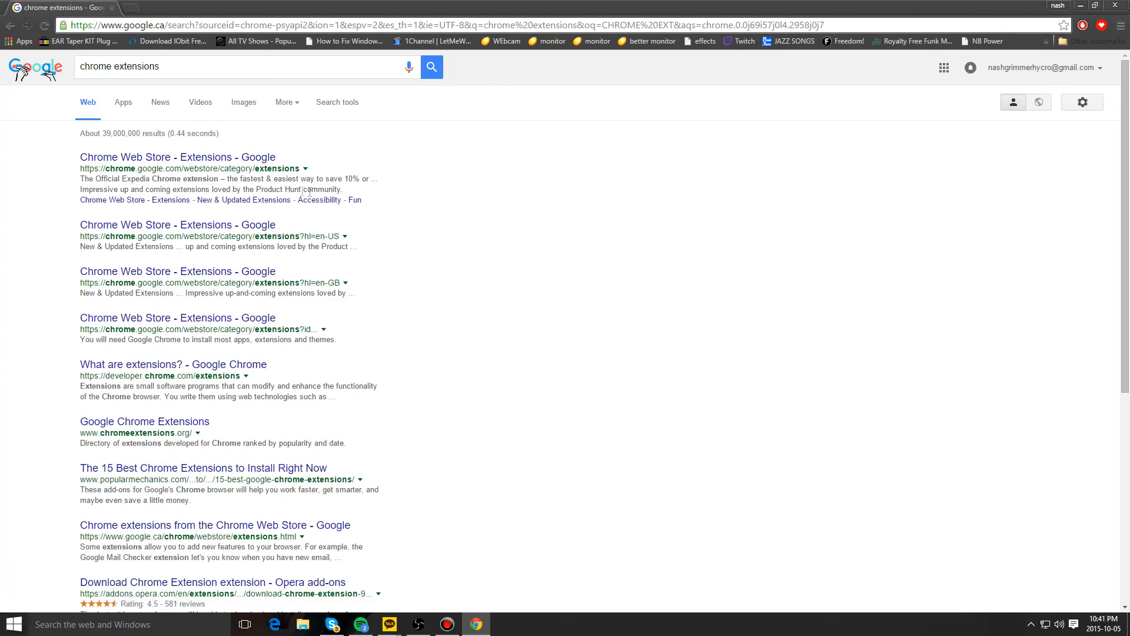
{"action": "left_click", "coordinate": [184, 159]}
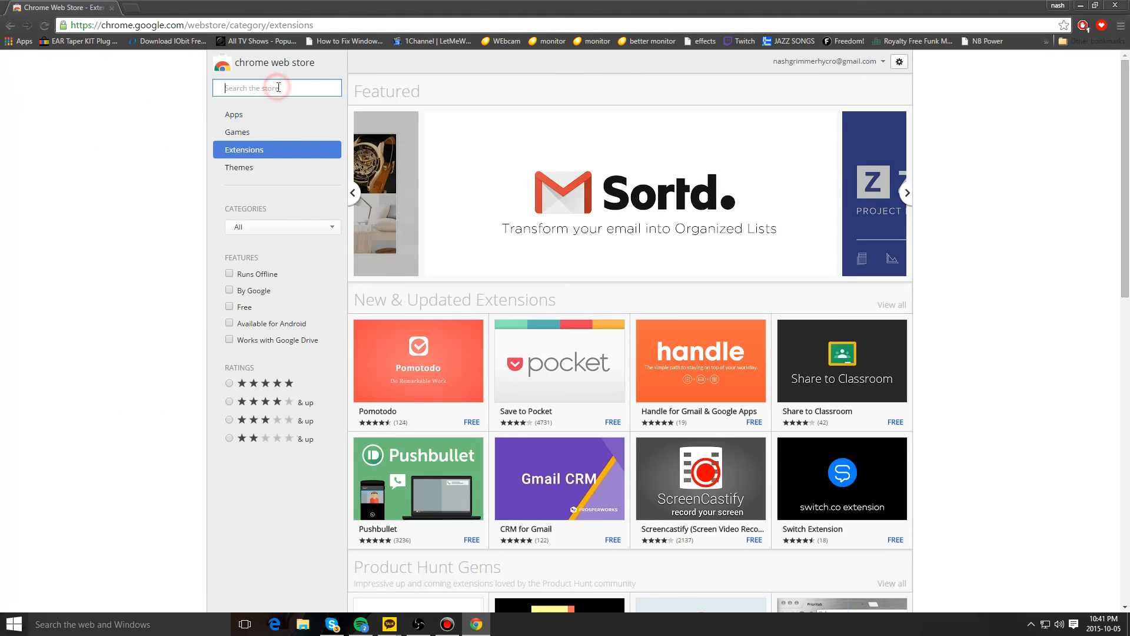
Step: Search the Chrome Web Store for BETTER TTV and locate the BetterTTV extension in the results
{"action": "type", "text": "BETTER TT"}
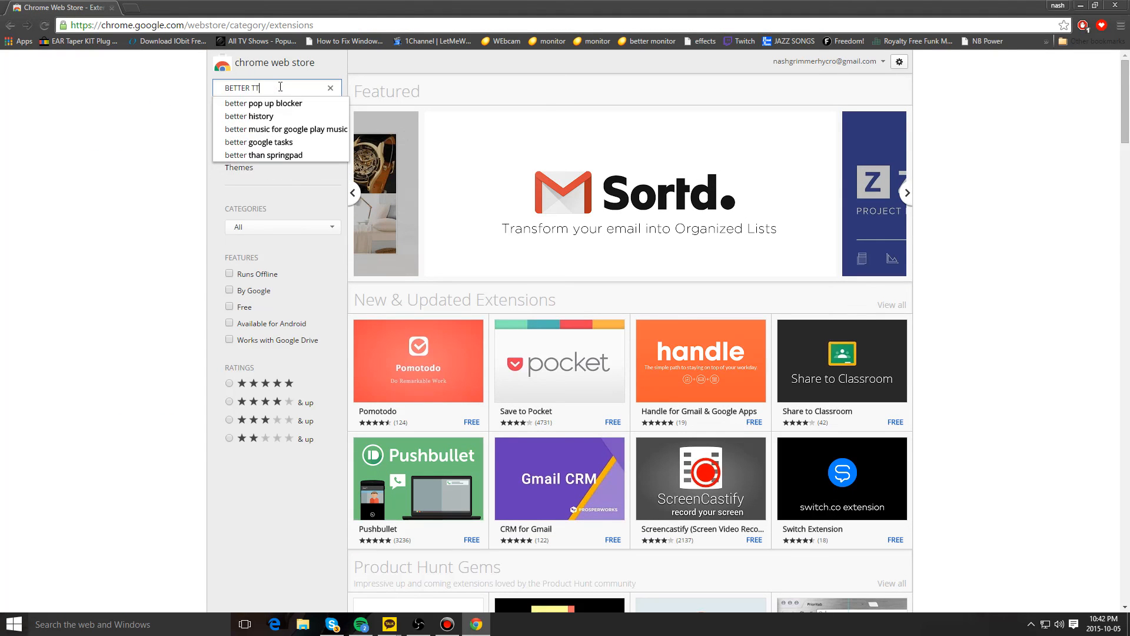
{"action": "type", "text": "V"}
{"action": "key", "text": "Return"}
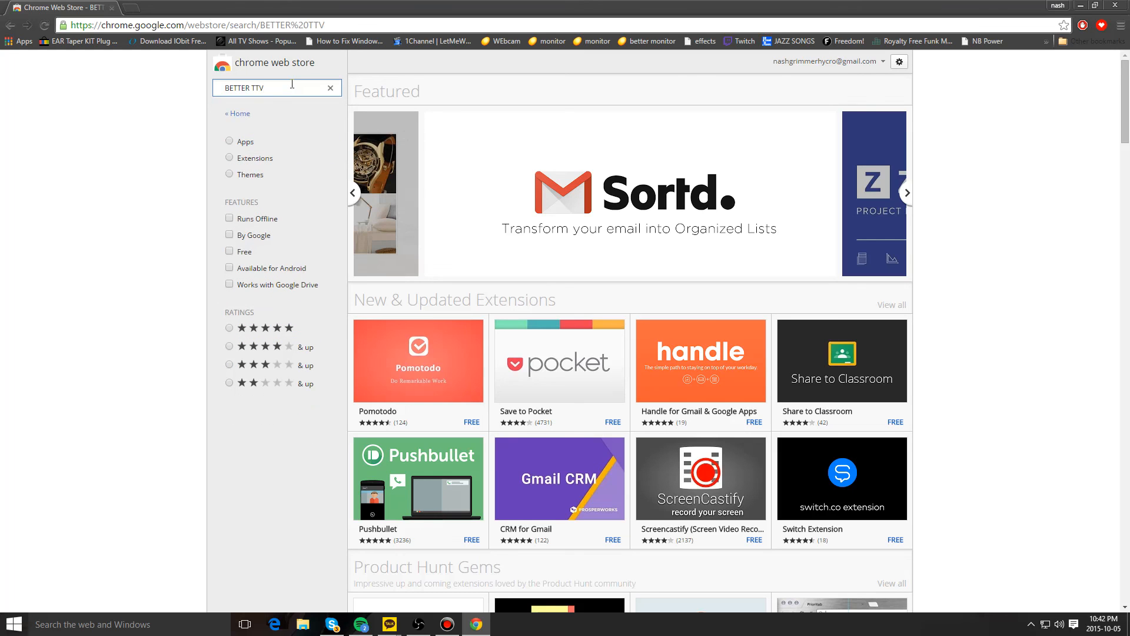
{"action": "scroll", "coordinate": [540, 245], "scroll_direction": "down", "scroll_amount": 1}
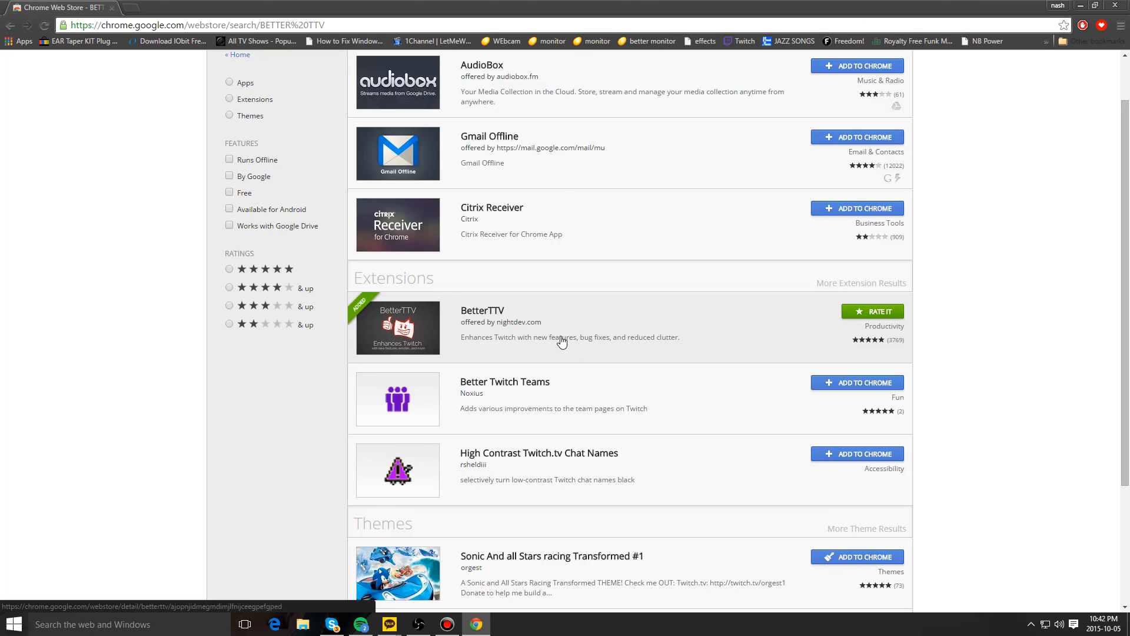
Step: Load twitch.tv in a new browser tab and open the channel's dashboard
{"action": "left_click", "coordinate": [132, 9]}
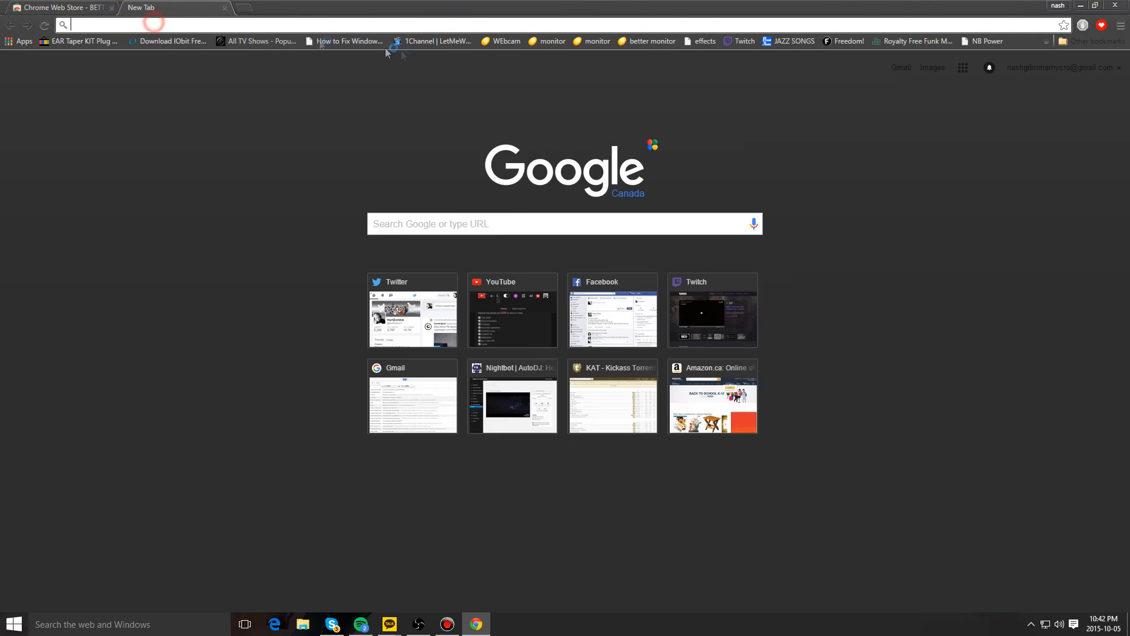
{"action": "type", "text": "TWITCH.TV"}
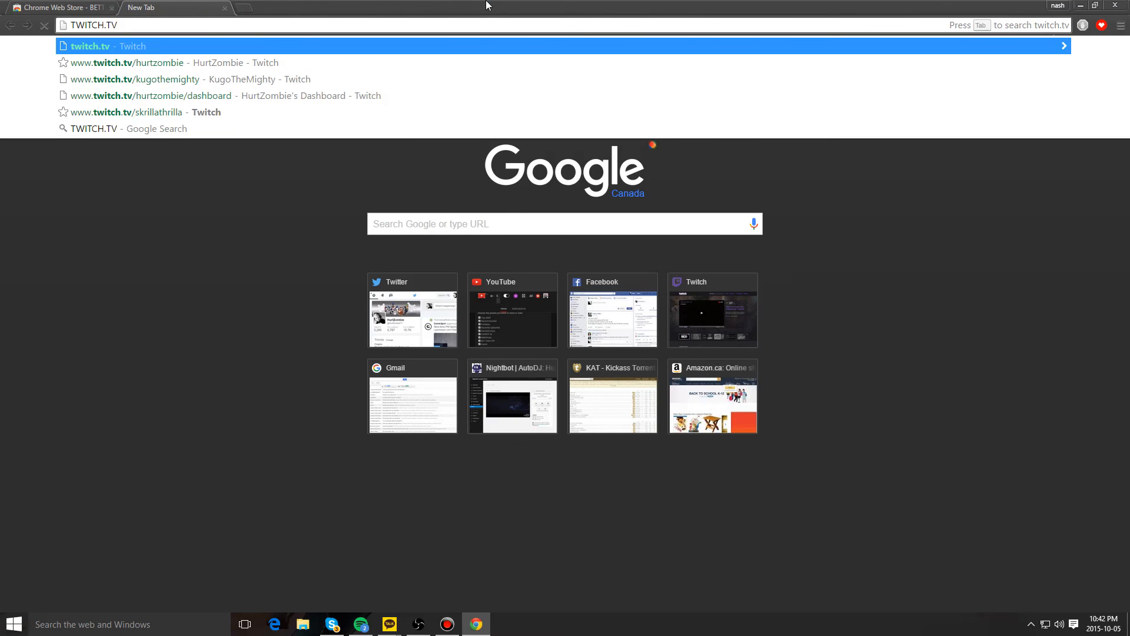
{"action": "key", "text": "Return"}
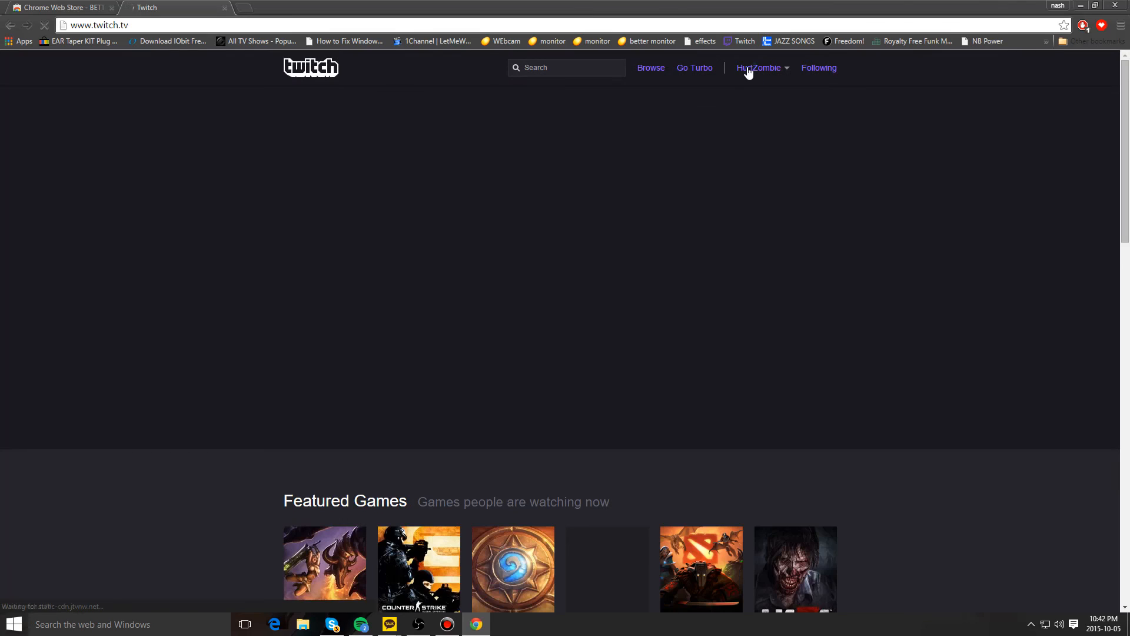
{"action": "left_click", "coordinate": [749, 69]}
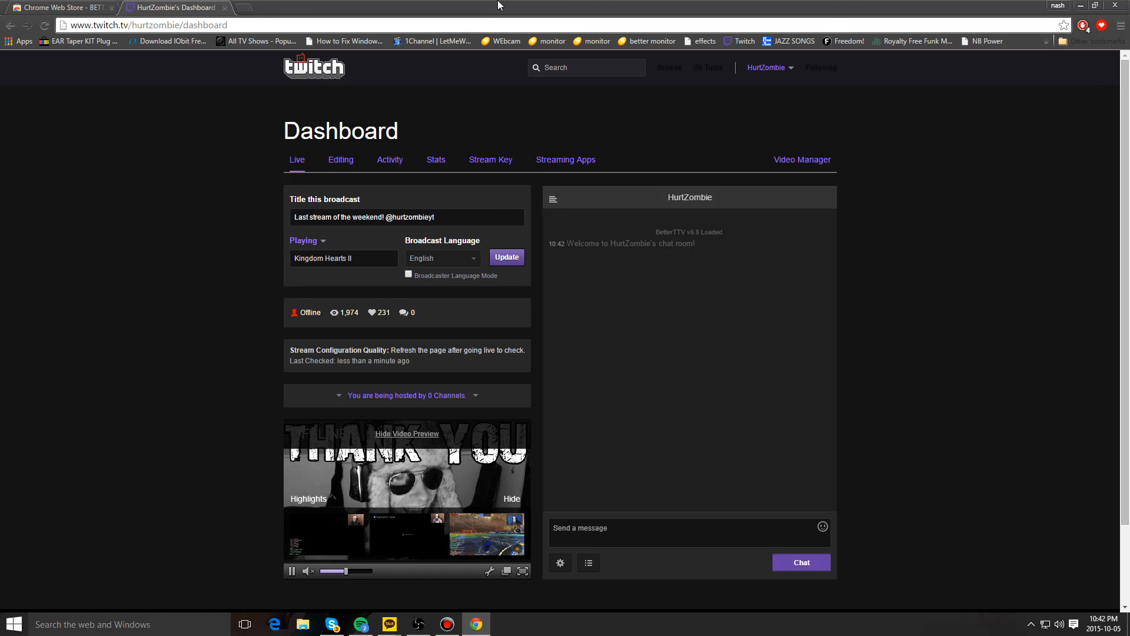
Step: Pop the dashboard chat out into its own window and minimize the main browser window
{"action": "left_click_drag", "start_coordinate": [516, 3], "coordinate": [357, 83]}
{"action": "left_click", "coordinate": [480, 82]}
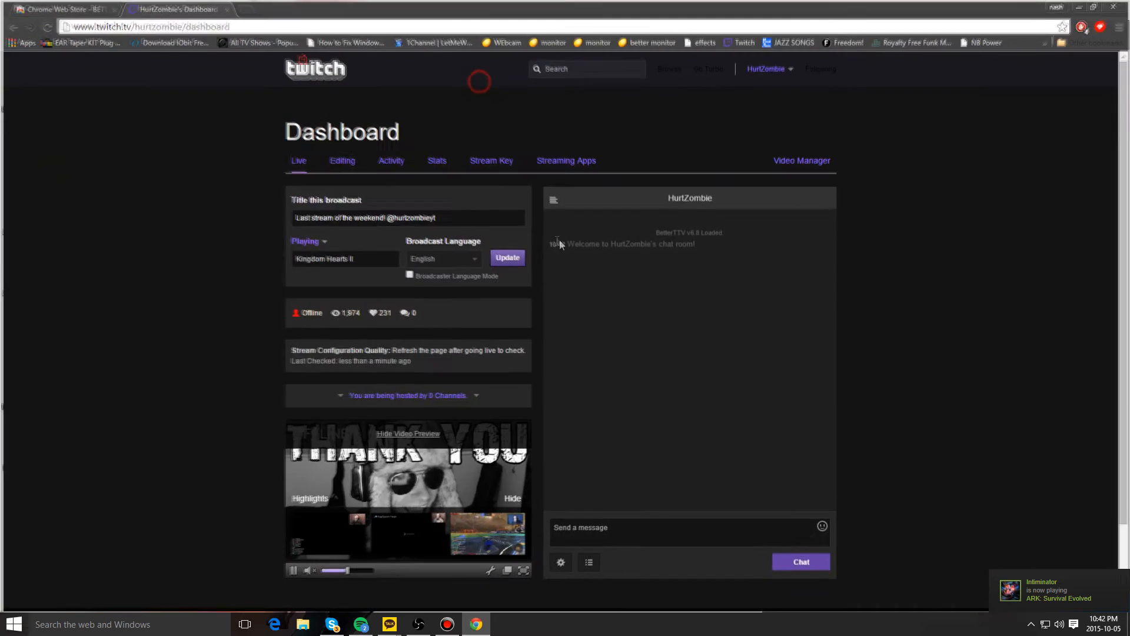
{"action": "left_click", "coordinate": [558, 566]}
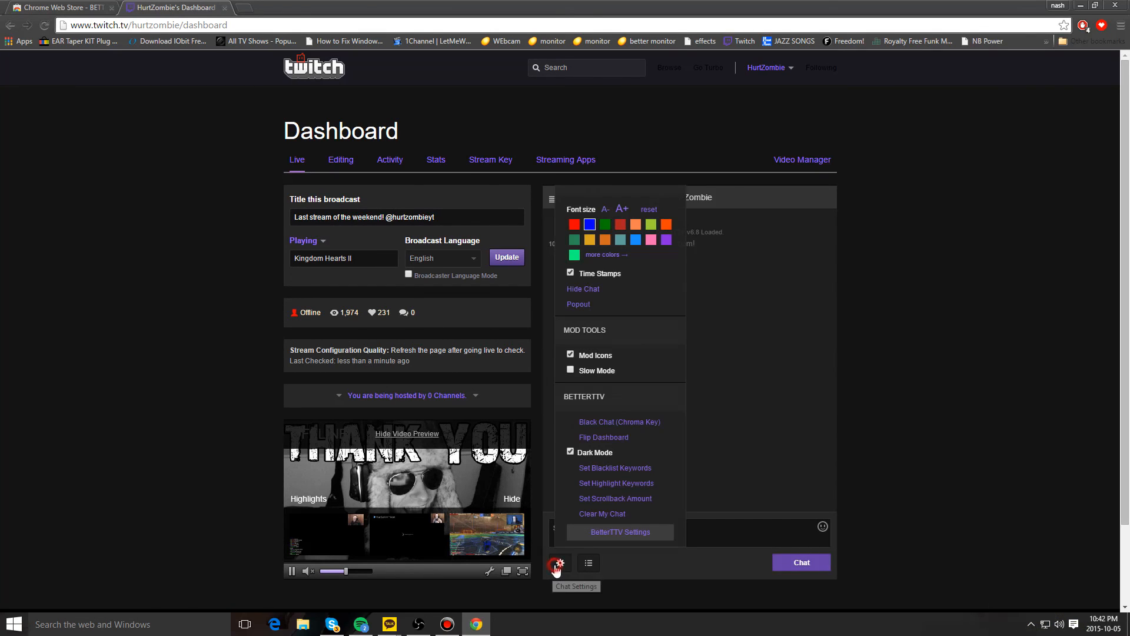
{"action": "left_click", "coordinate": [583, 303]}
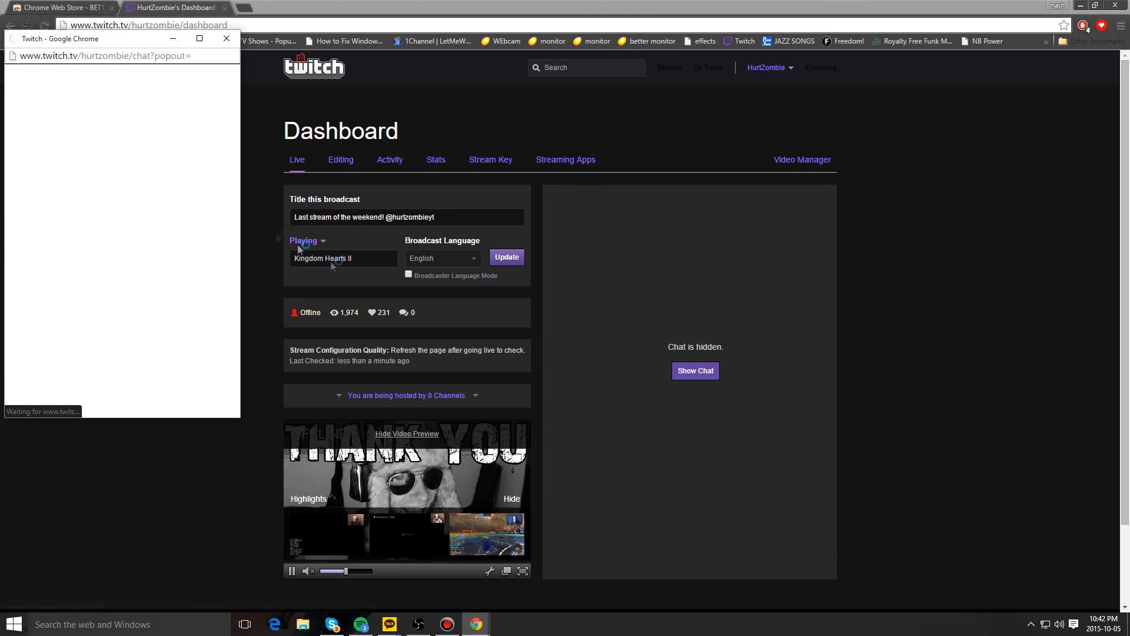
{"action": "left_click_drag", "start_coordinate": [122, 37], "coordinate": [249, 32]}
{"action": "left_click", "coordinate": [1079, 5]}
Step: Enable BetterTTV's Black Chat (Chroma Key) option for the popped-out Twitch chat
{"action": "left_click", "coordinate": [164, 391]}
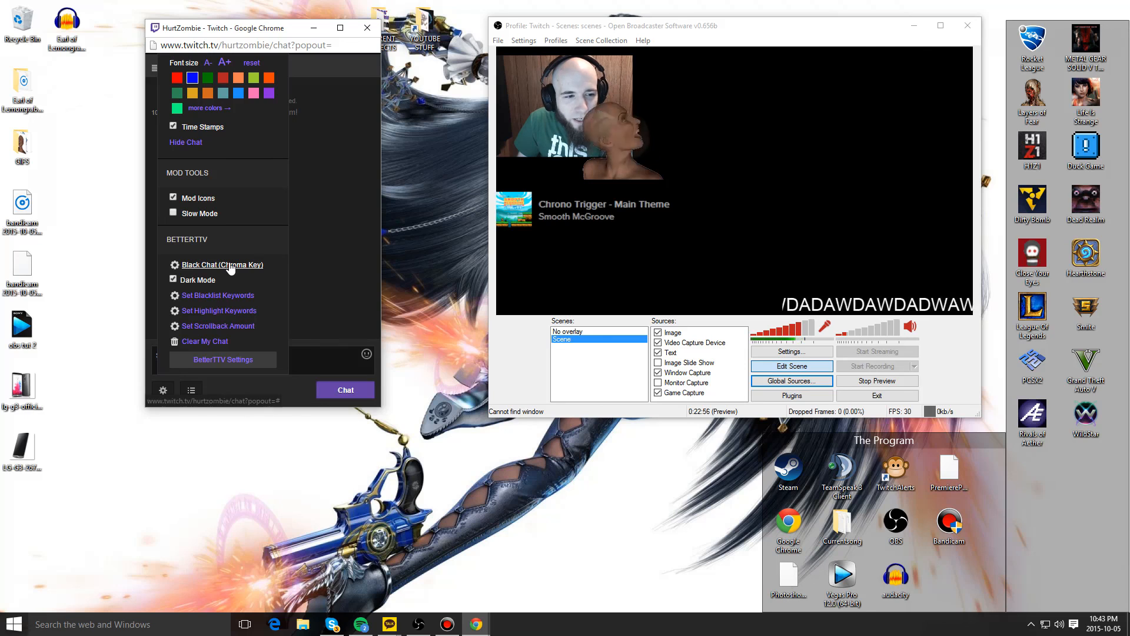
{"action": "left_click", "coordinate": [163, 391]}
{"action": "left_click", "coordinate": [162, 390]}
{"action": "left_click", "coordinate": [163, 391]}
{"action": "left_click", "coordinate": [162, 391]}
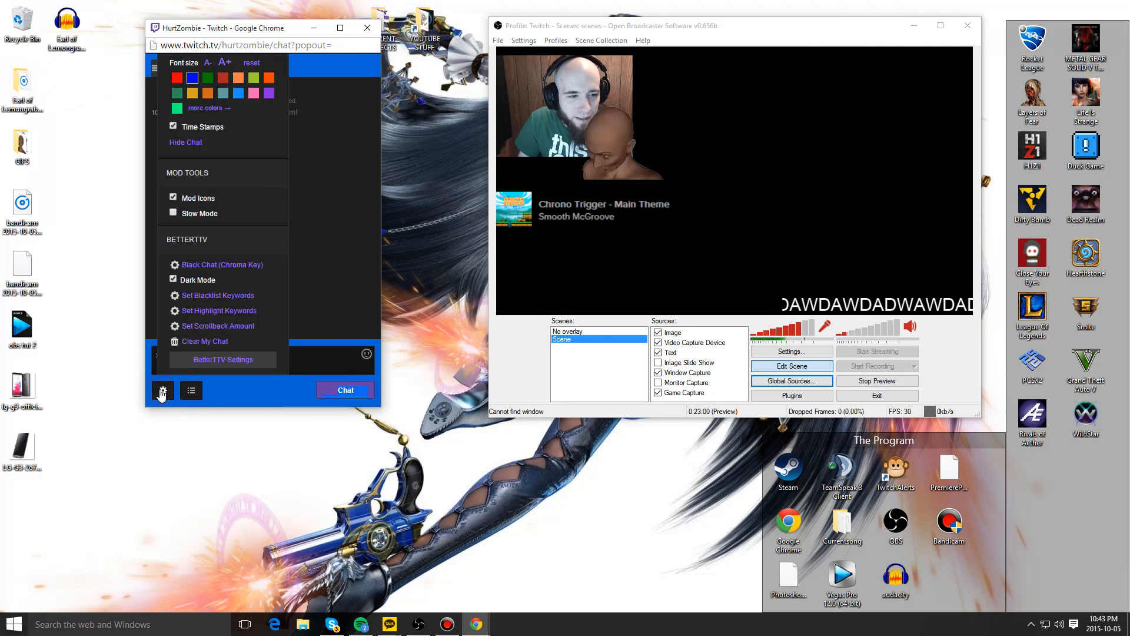
{"action": "left_click", "coordinate": [217, 265]}
{"action": "left_click", "coordinate": [354, 78]}
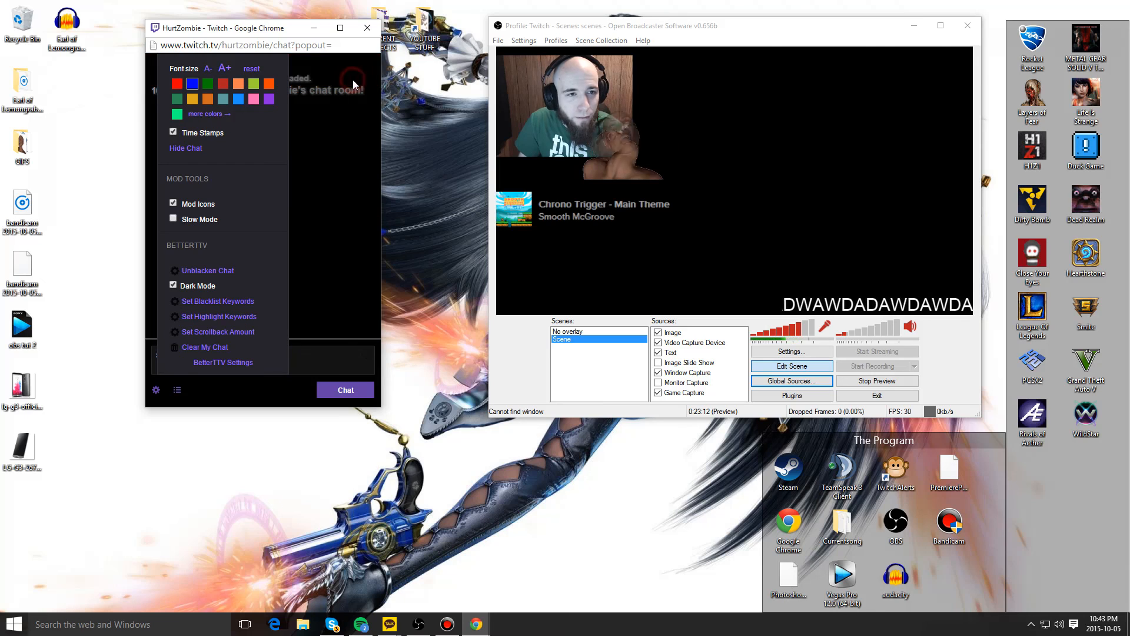
Step: Close the chat settings and send several test messages, ending with ERHERH, in the popped-out chat
{"action": "left_click", "coordinate": [1031, 625]}
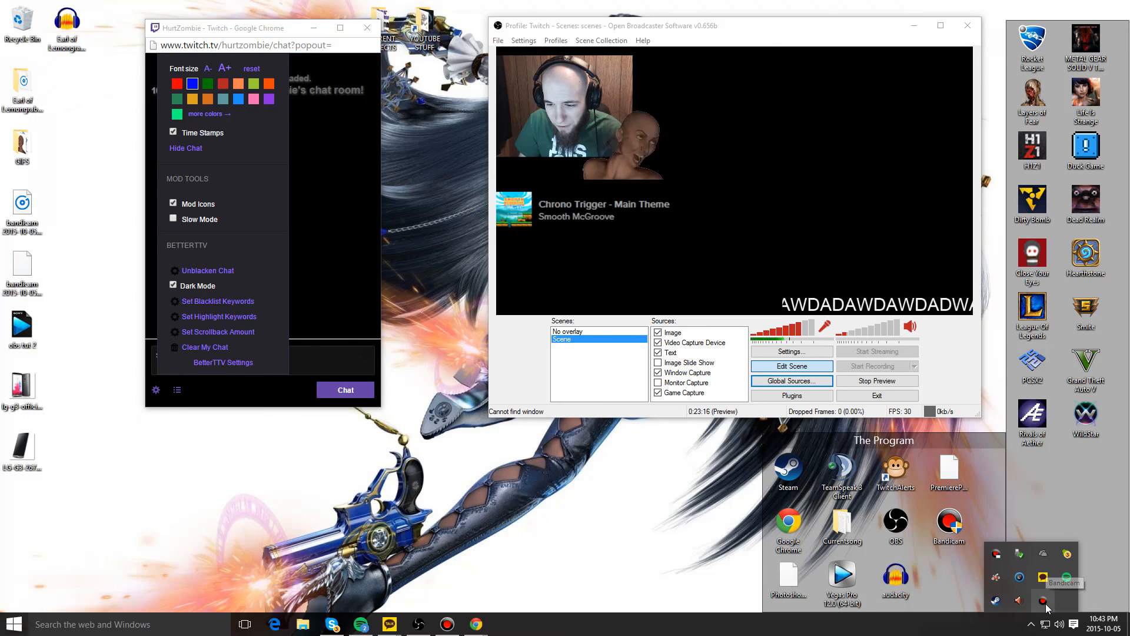
{"action": "left_click", "coordinate": [1031, 626]}
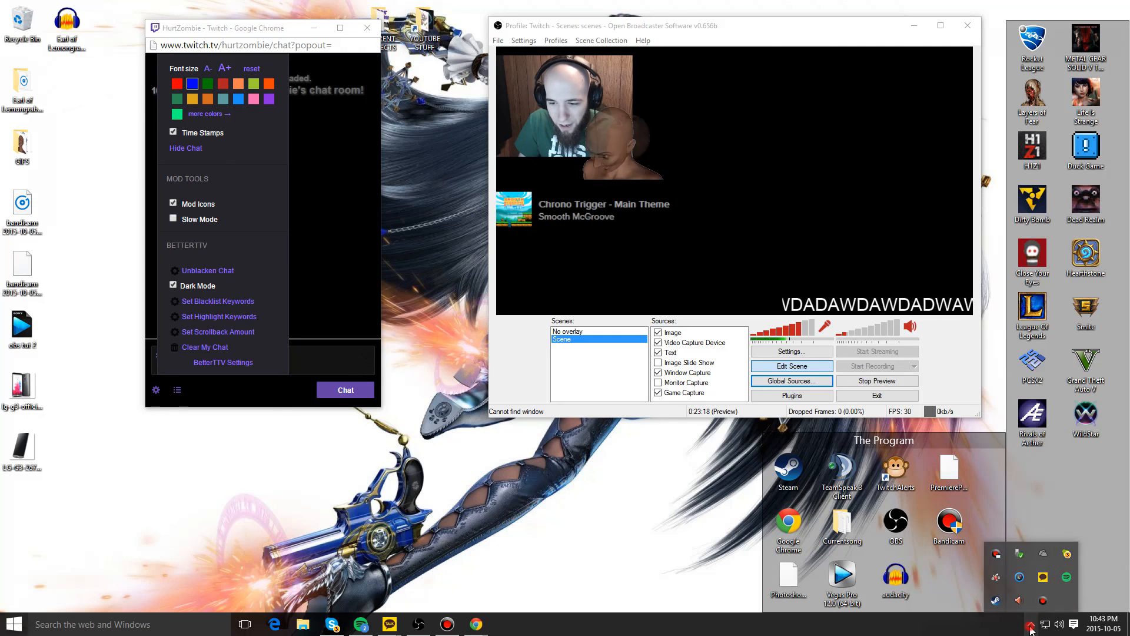
{"action": "left_click", "coordinate": [153, 393]}
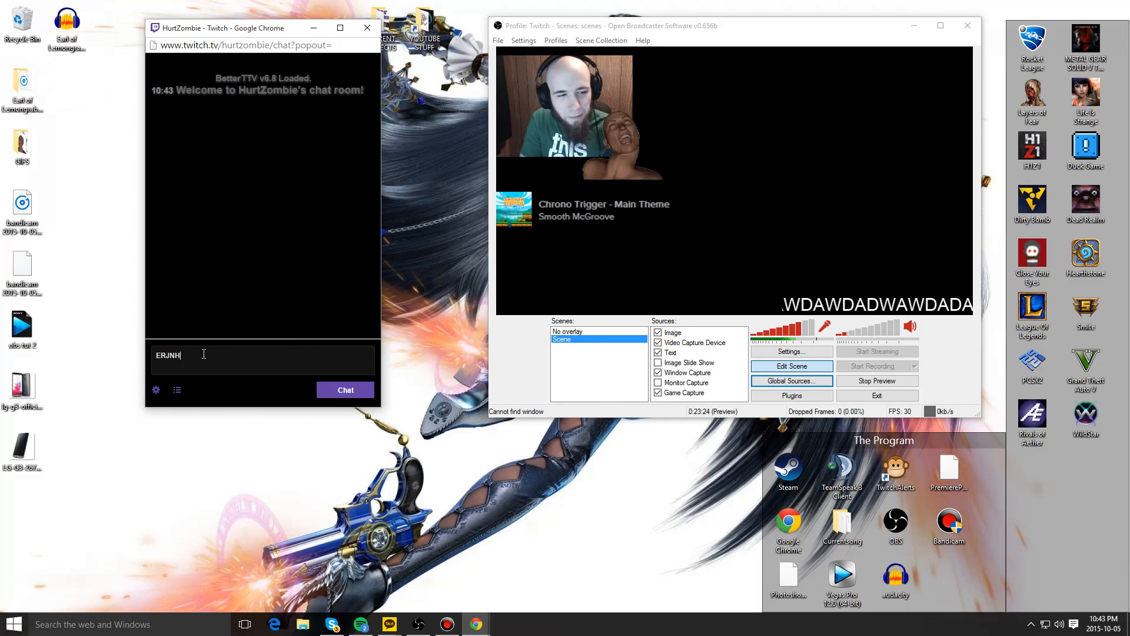
{"action": "type", "text": "ERHERH"}
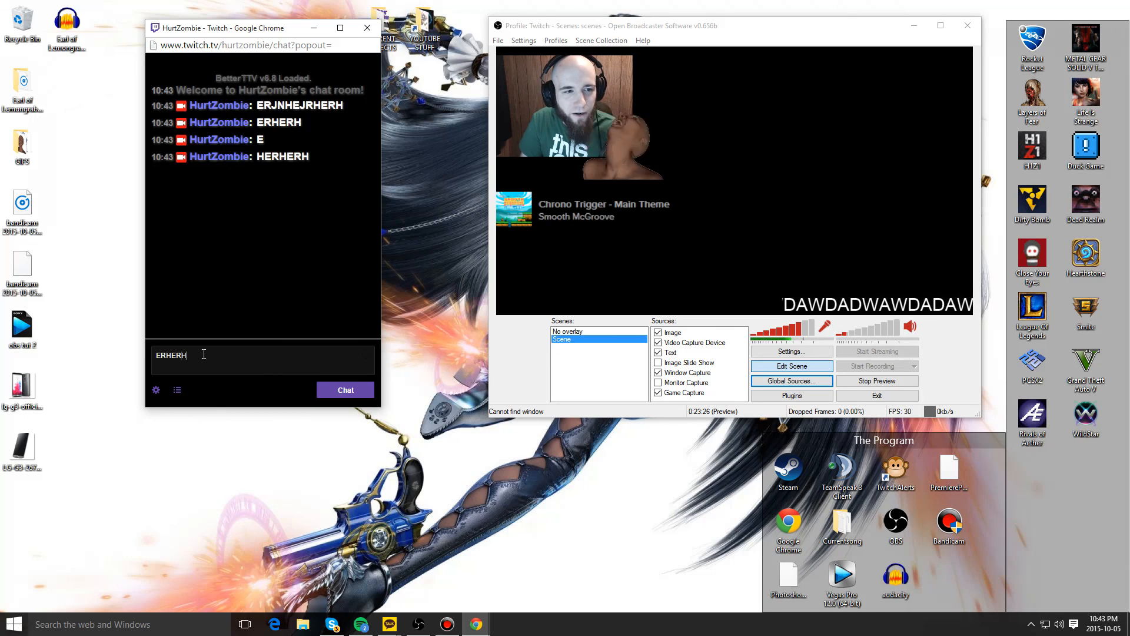
{"action": "key", "text": "Return"}
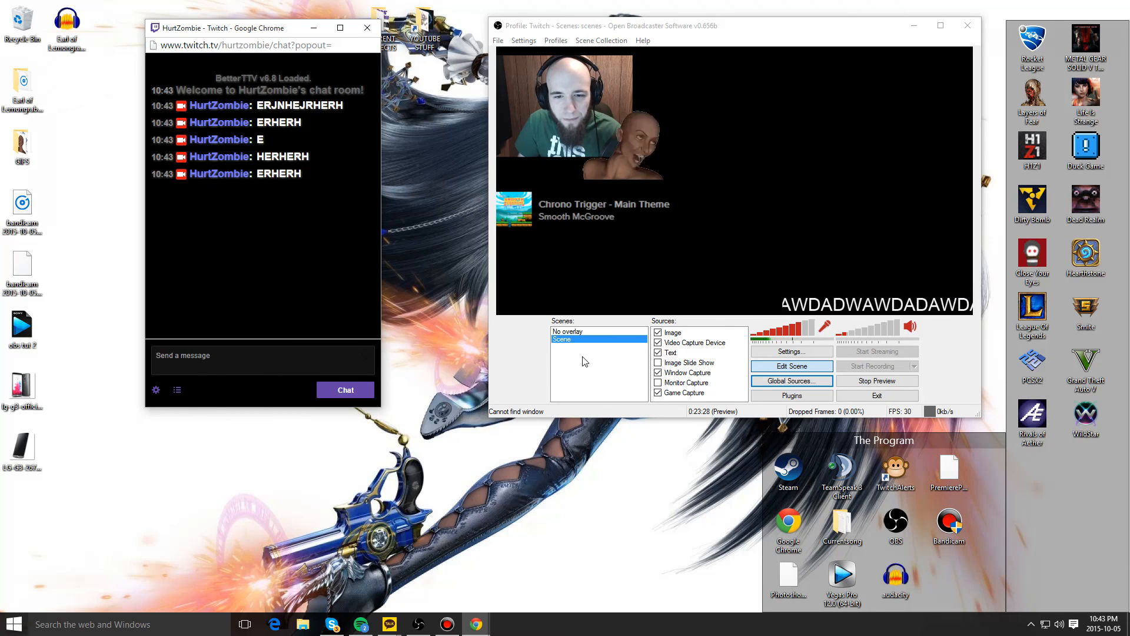
Step: Add a Window Capture source to the OBS scene and choose the popped-out Twitch chat window as its target
{"action": "right_click", "coordinate": [682, 402]}
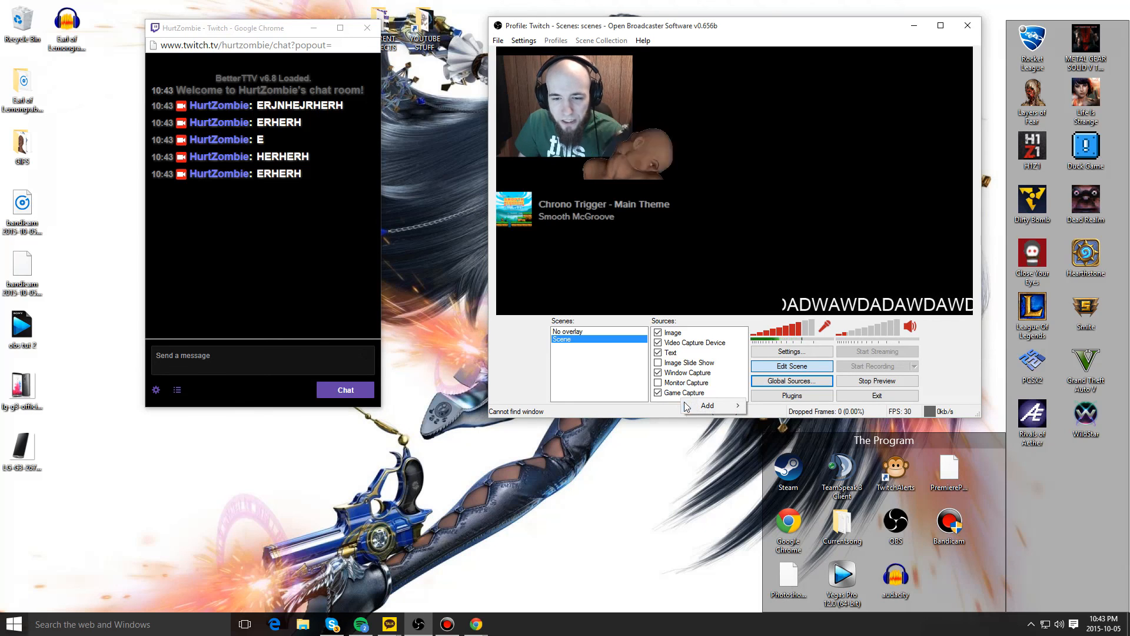
{"action": "mouse_move", "coordinate": [713, 405]}
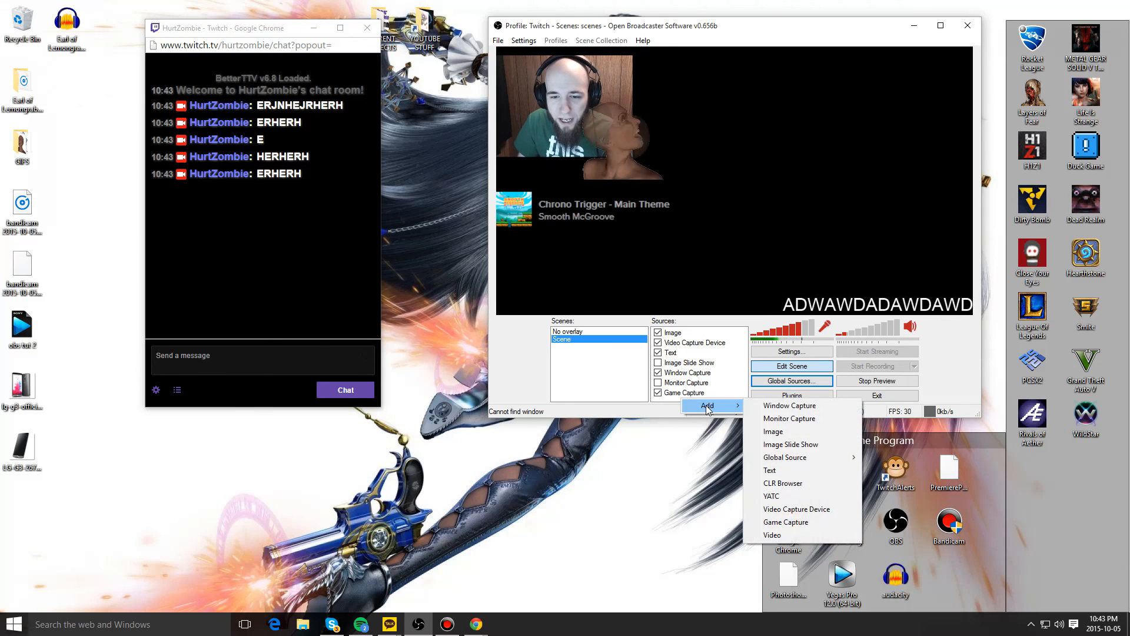
{"action": "left_click", "coordinate": [765, 405]}
{"action": "left_click", "coordinate": [606, 323]}
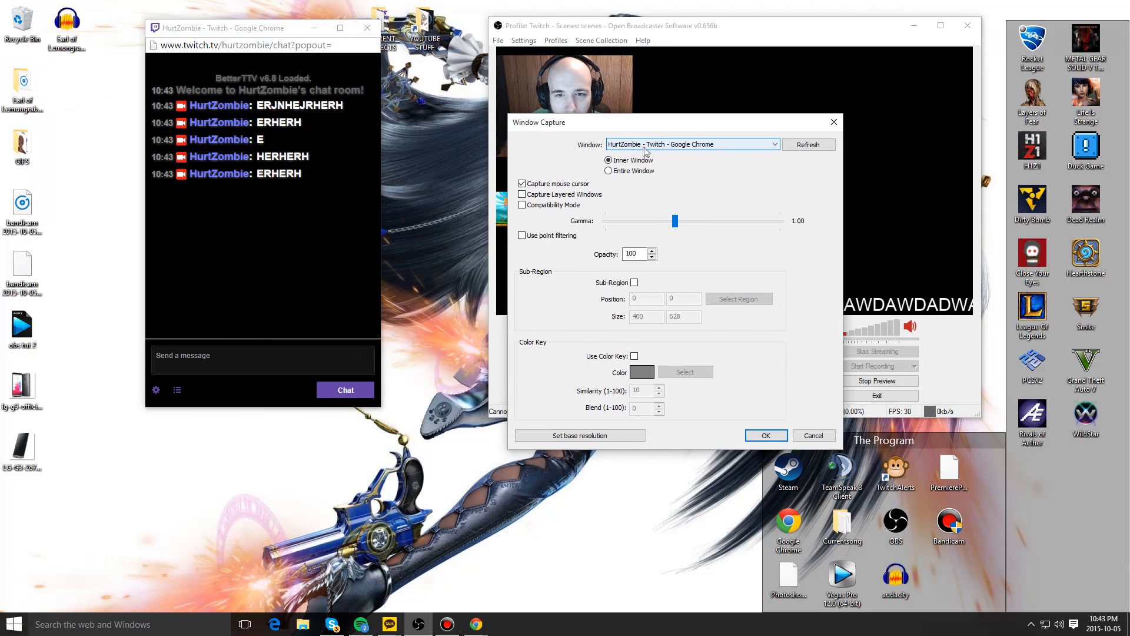
{"action": "left_click", "coordinate": [691, 146]}
{"action": "left_click", "coordinate": [683, 155]}
Step: Bring up the main browser window with the Twitch dashboard and minimize it again
{"action": "mouse_move", "coordinate": [477, 625]}
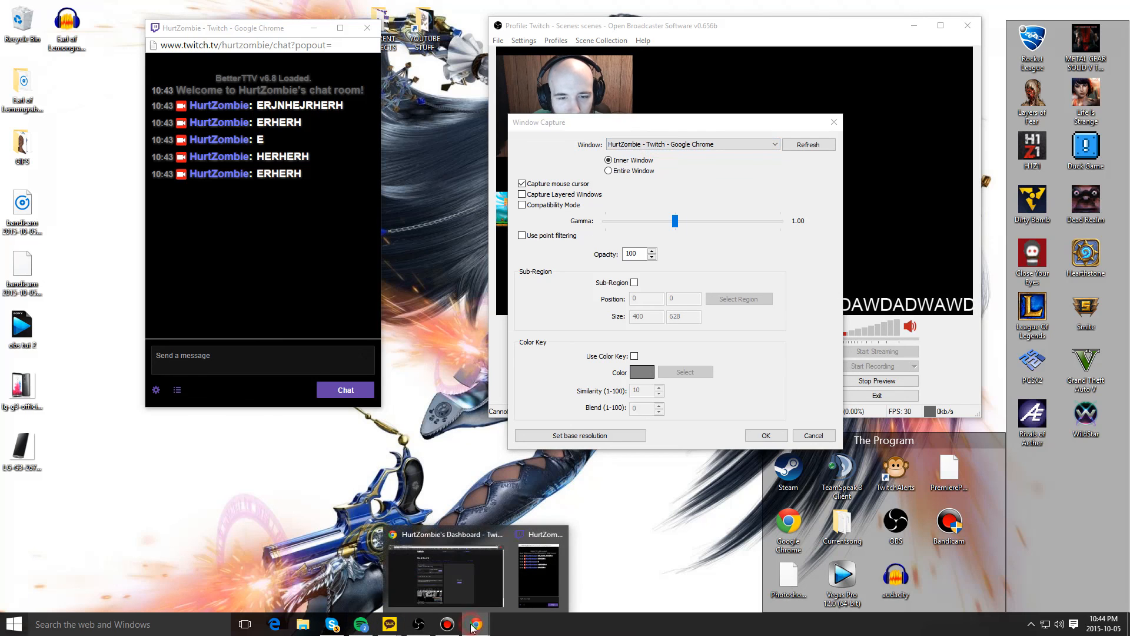
{"action": "left_click", "coordinate": [480, 601]}
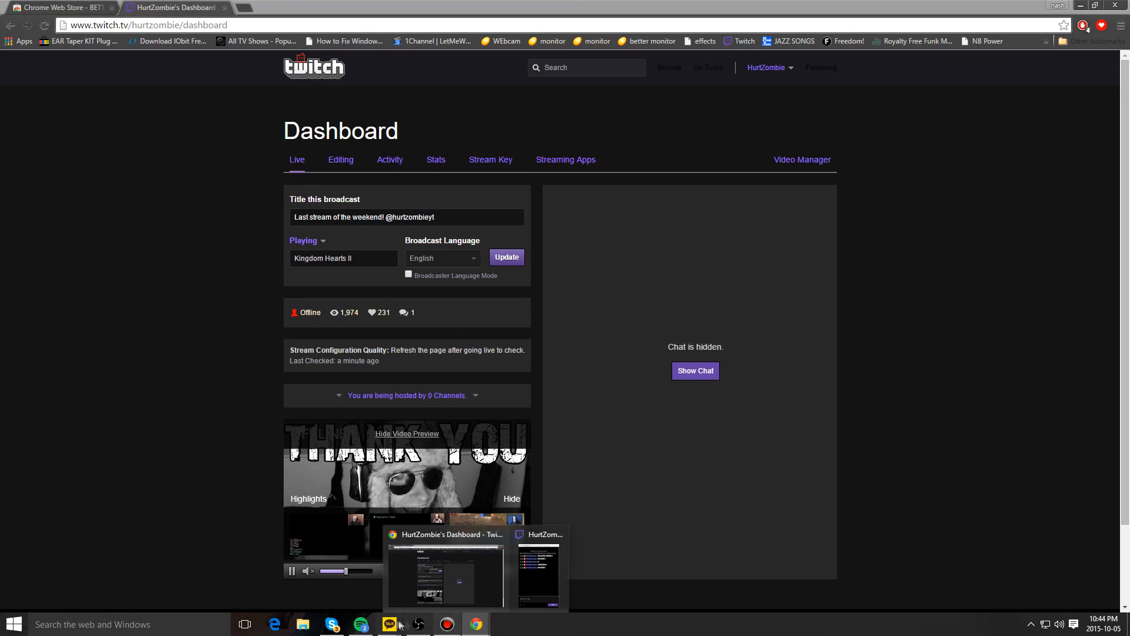
{"action": "left_click", "coordinate": [419, 624]}
{"action": "left_click", "coordinate": [1081, 5]}
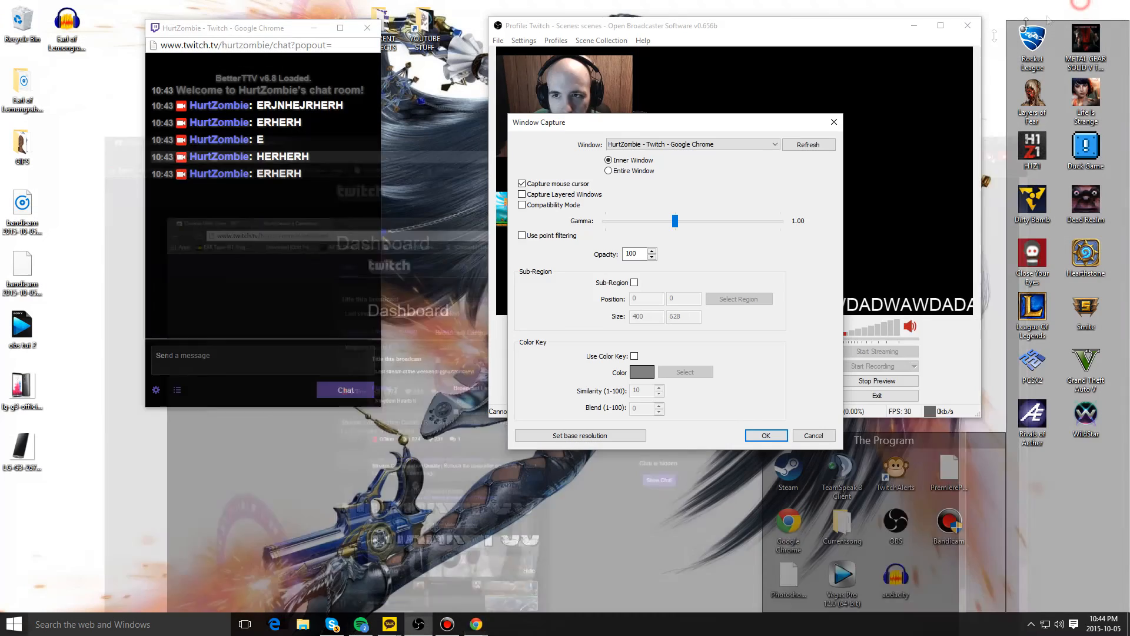
Step: Select the popped-out Twitch chat as the captured window and turn off mouse cursor capture
{"action": "left_click", "coordinate": [665, 144]}
{"action": "left_click", "coordinate": [666, 145]}
{"action": "left_click", "coordinate": [665, 144]}
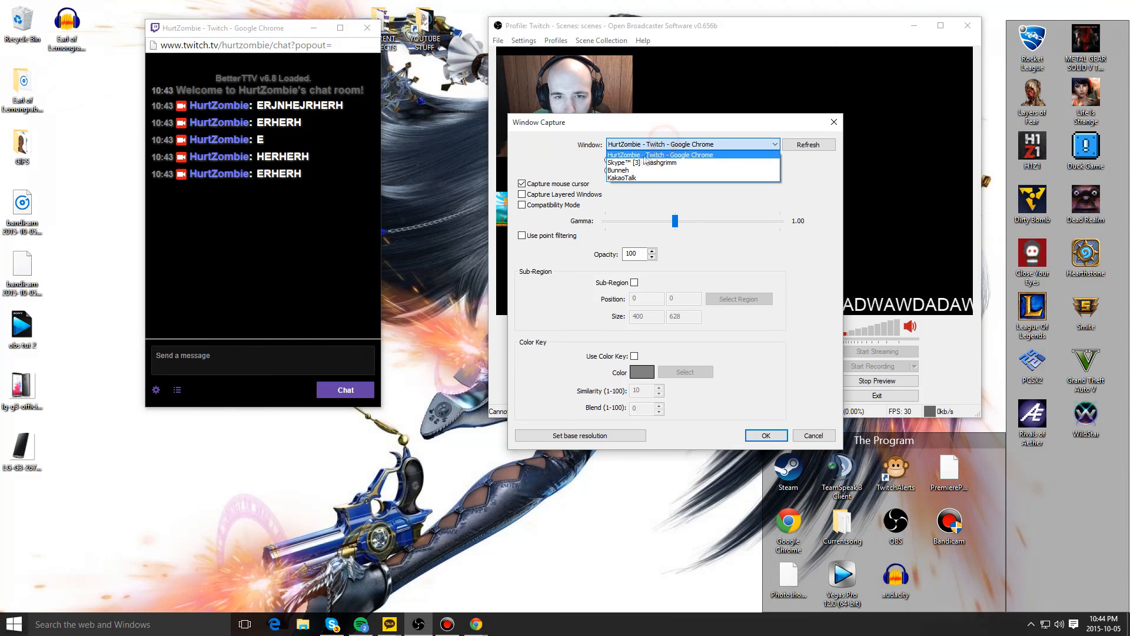
{"action": "left_click", "coordinate": [699, 156]}
{"action": "left_click", "coordinate": [534, 185]}
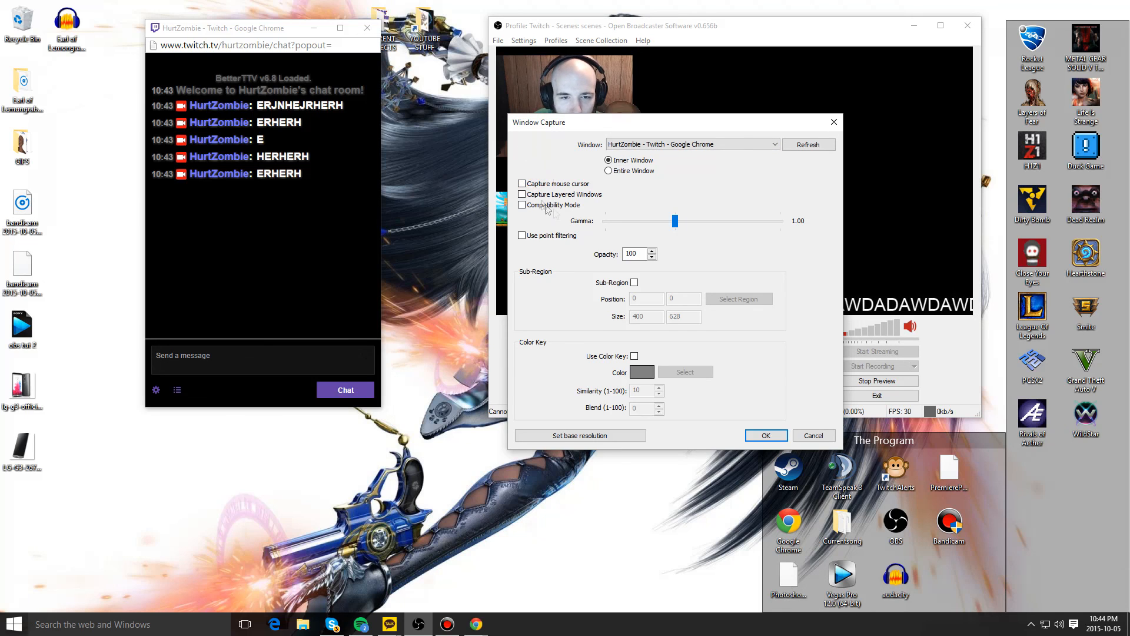
Step: Enable sub-region capture for the chat window and inset its edges to position 2, 29 and size 394 by 599
{"action": "left_click_drag", "start_coordinate": [550, 122], "coordinate": [585, 98]}
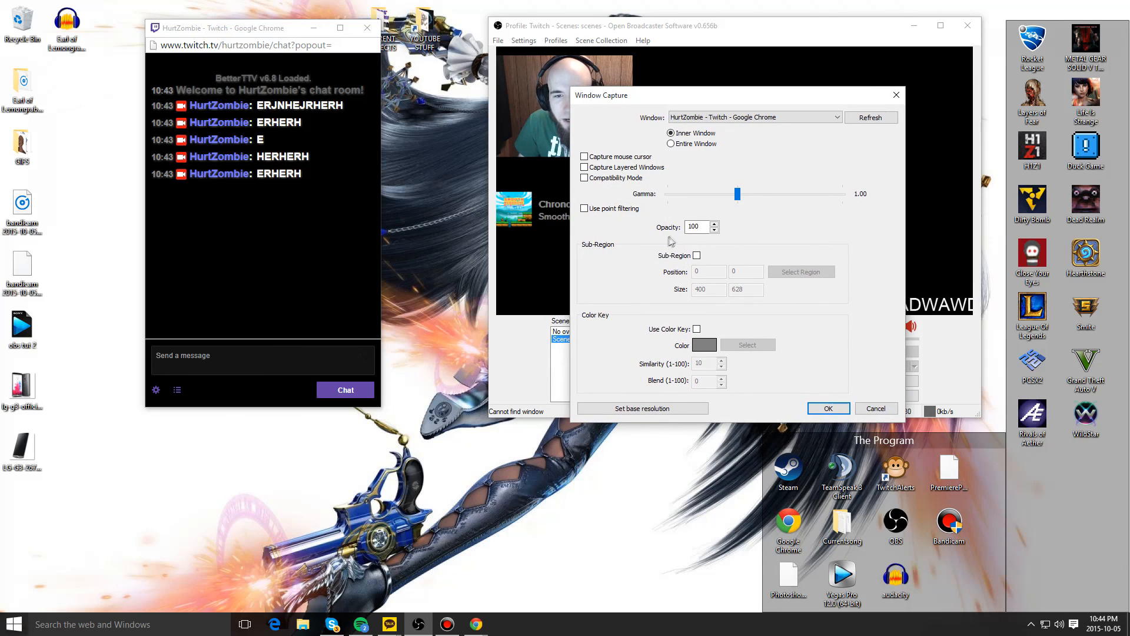
{"action": "left_click", "coordinate": [696, 256]}
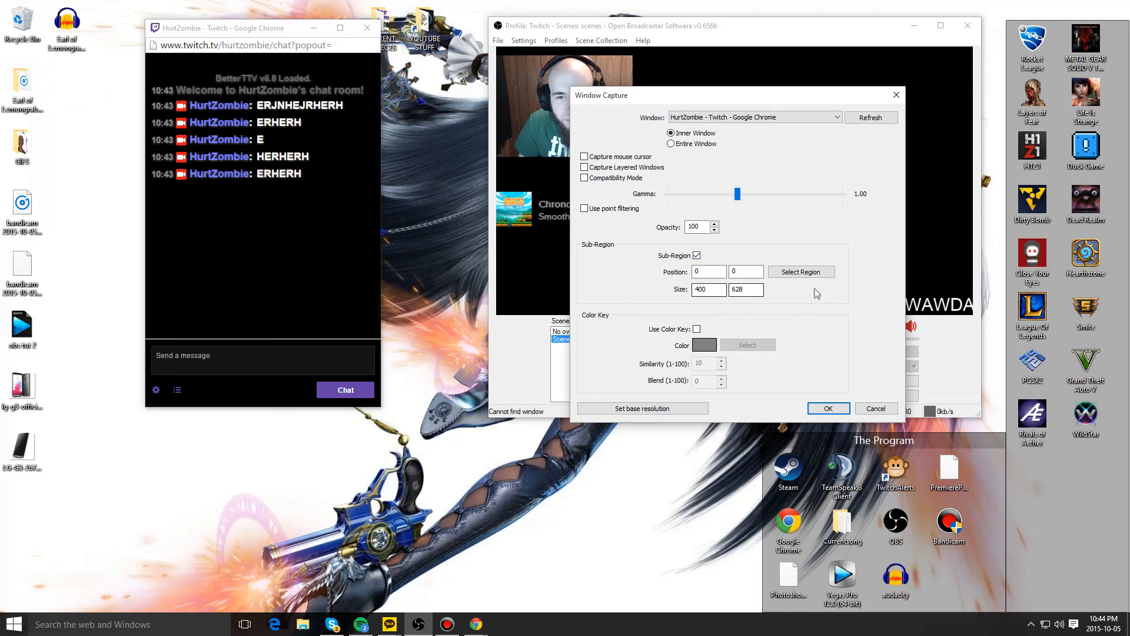
{"action": "left_click", "coordinate": [789, 271]}
{"action": "left_click_drag", "start_coordinate": [378, 203], "coordinate": [377, 201]}
{"action": "left_click_drag", "start_coordinate": [281, 39], "coordinate": [282, 56]}
{"action": "left_click_drag", "start_coordinate": [148, 105], "coordinate": [149, 104]}
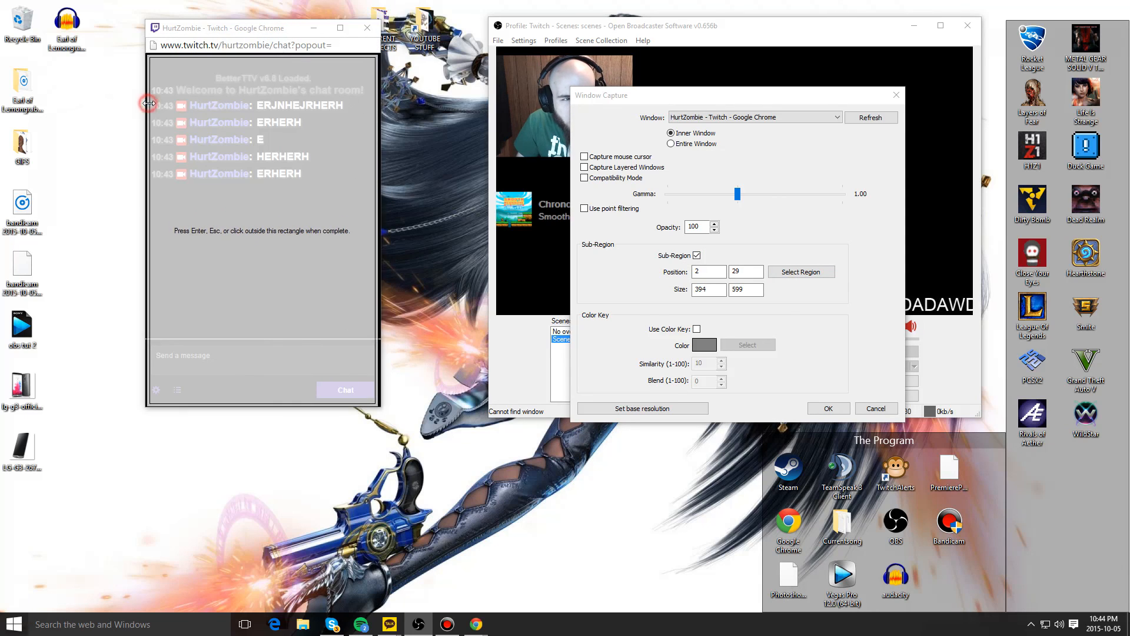
Step: Trim the capture region to 390 by 480 so it covers only the chat messages and excludes the message entry area
{"action": "left_click_drag", "start_coordinate": [240, 403], "coordinate": [244, 334]}
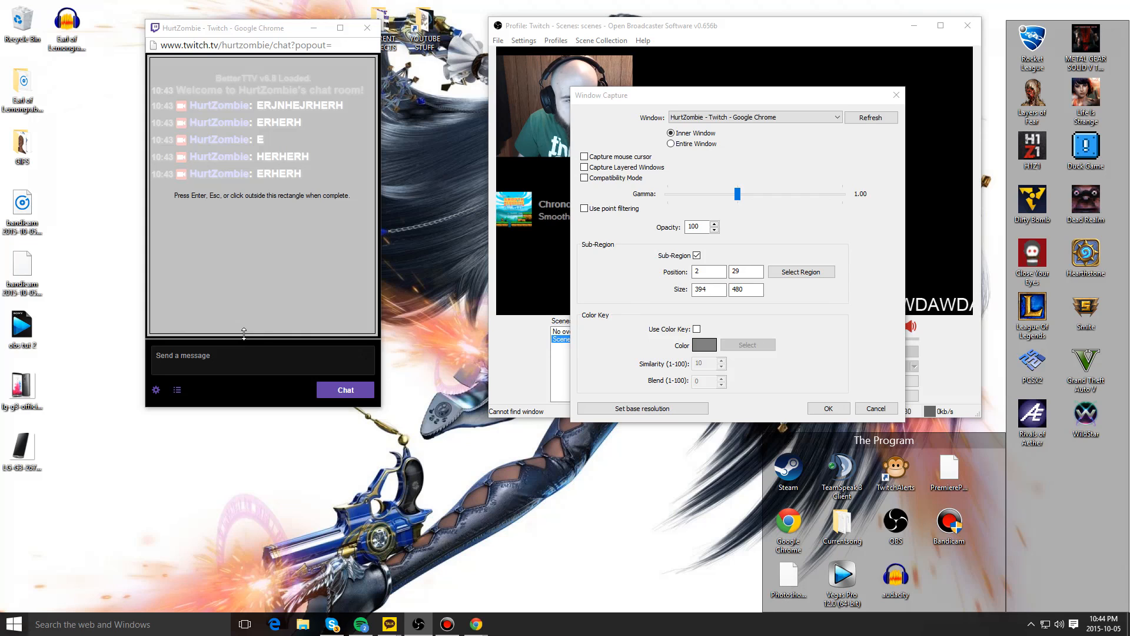
{"action": "left_click_drag", "start_coordinate": [375, 200], "coordinate": [372, 202]}
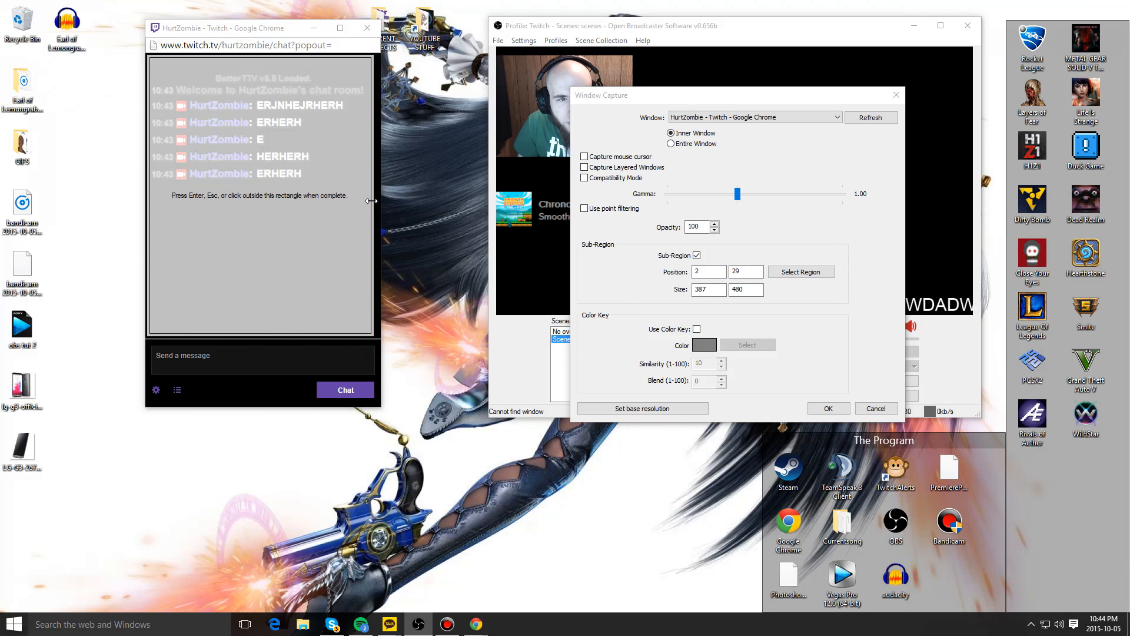
{"action": "left_click_drag", "start_coordinate": [371, 201], "coordinate": [373, 200]}
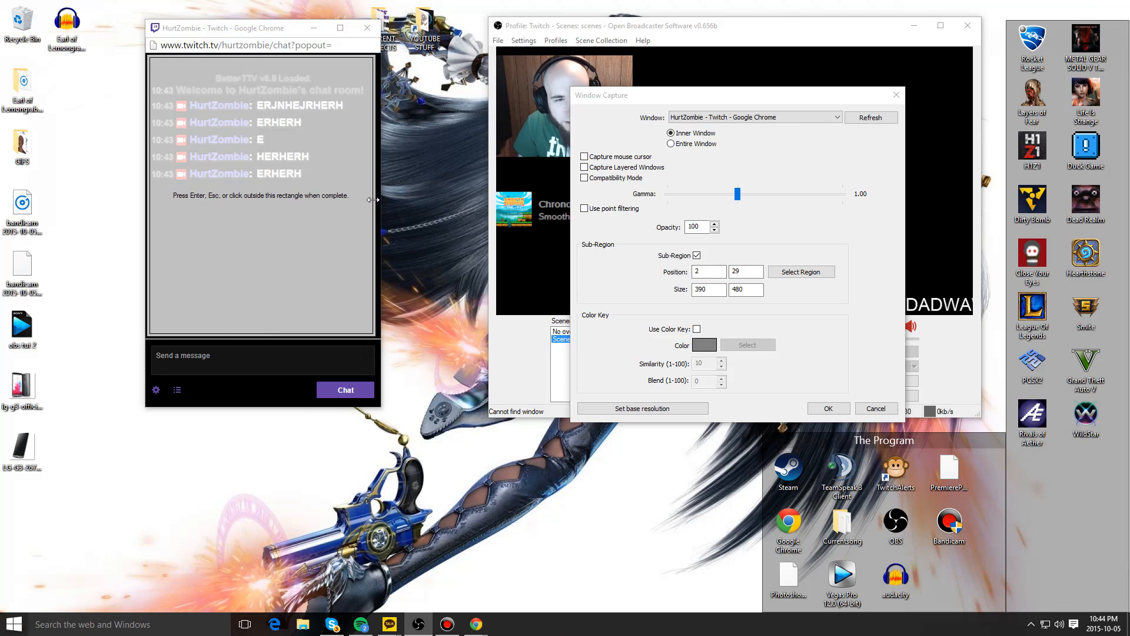
{"action": "key", "text": "Return"}
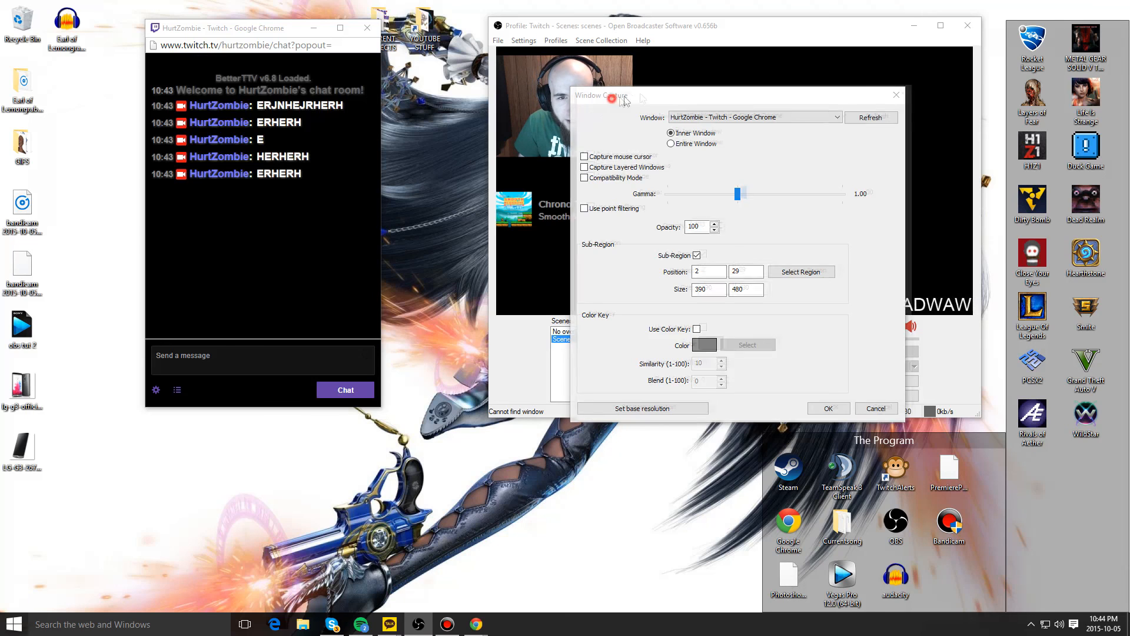
{"action": "left_click_drag", "start_coordinate": [879, 91], "coordinate": [587, 51]}
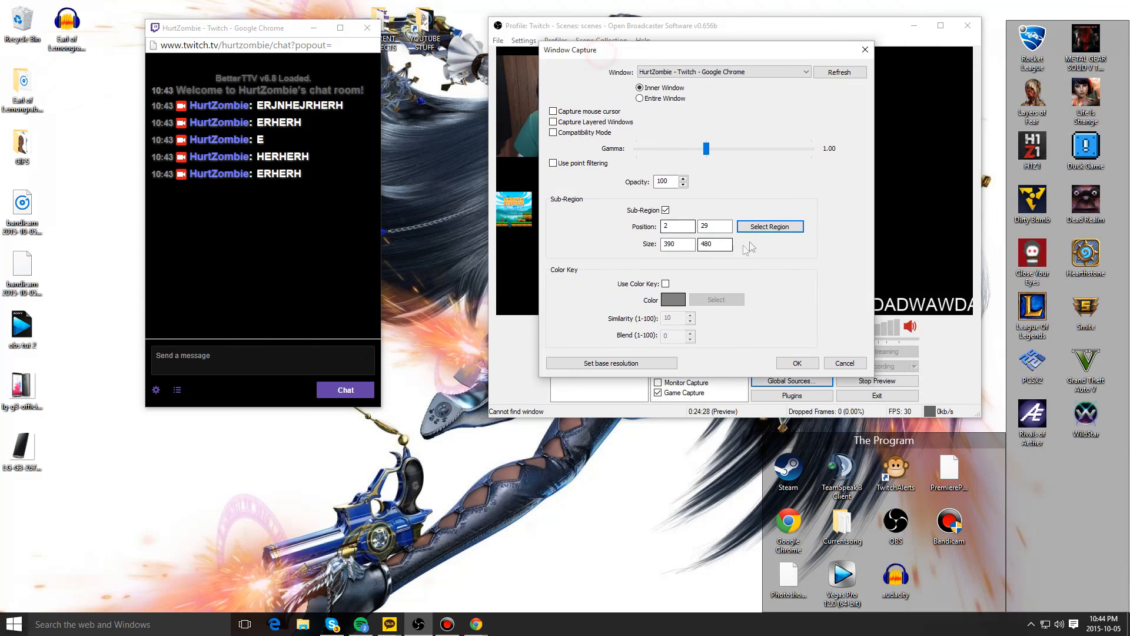
{"action": "left_click", "coordinate": [769, 227]}
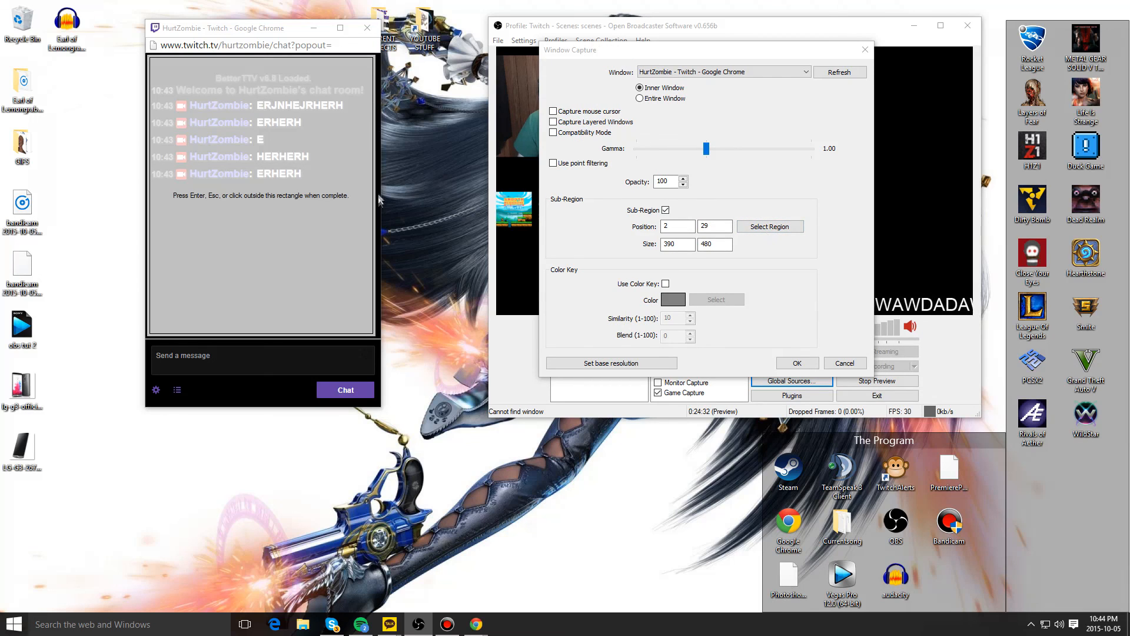
{"action": "left_click", "coordinate": [795, 236]}
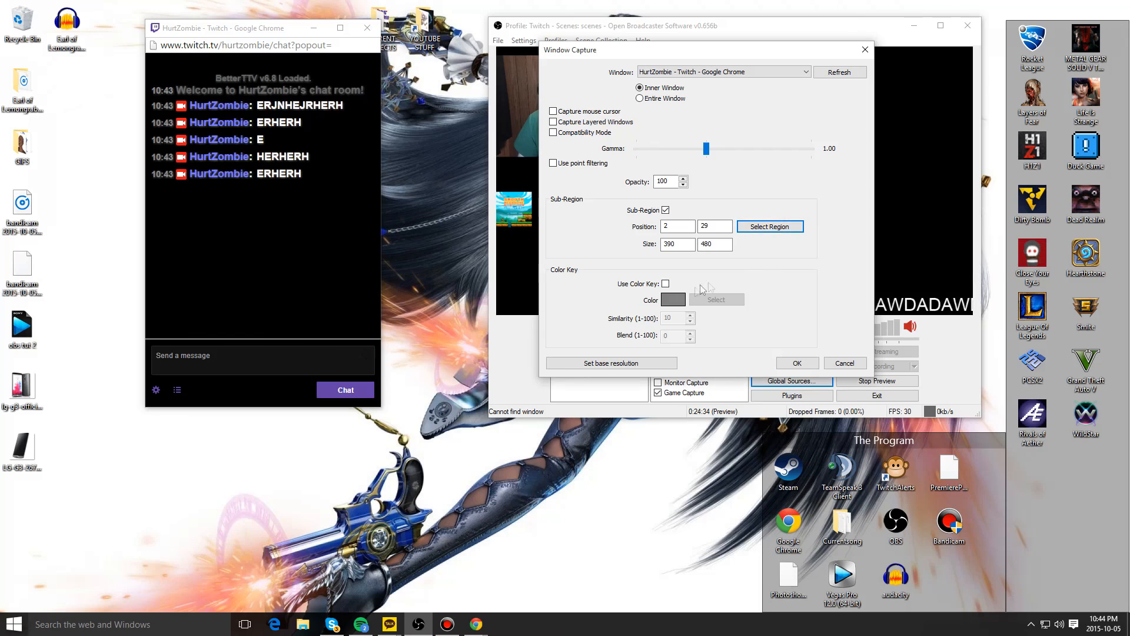
Step: Enable the color key, sample the chat's black background as the key color, and accept the window capture settings
{"action": "left_click", "coordinate": [665, 284]}
{"action": "left_click", "coordinate": [717, 300]}
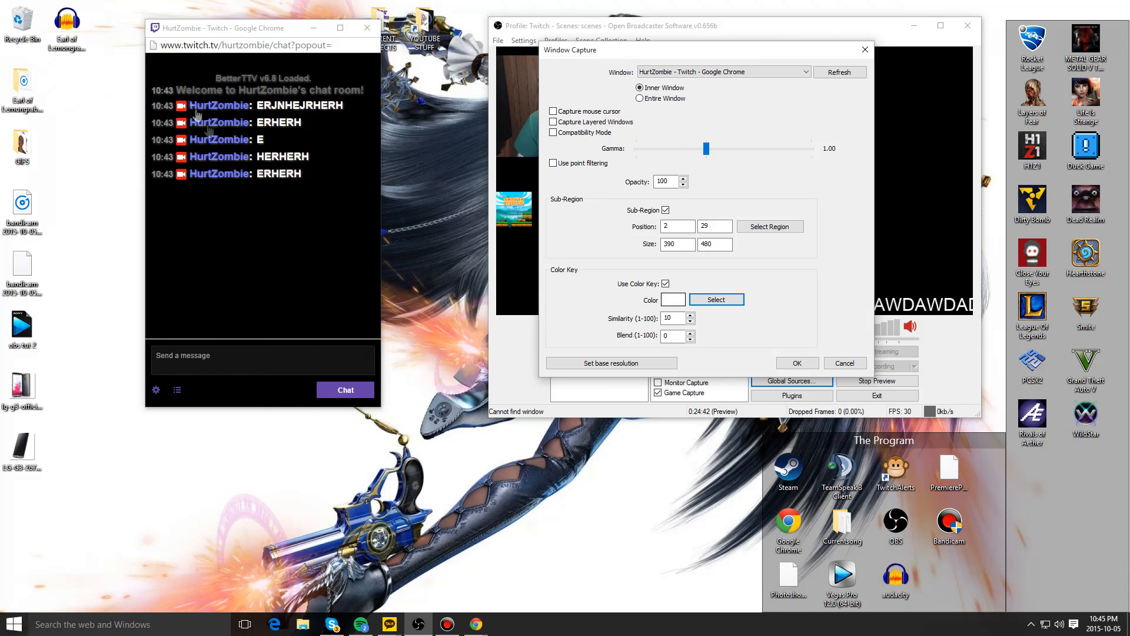
{"action": "left_click", "coordinate": [338, 207]}
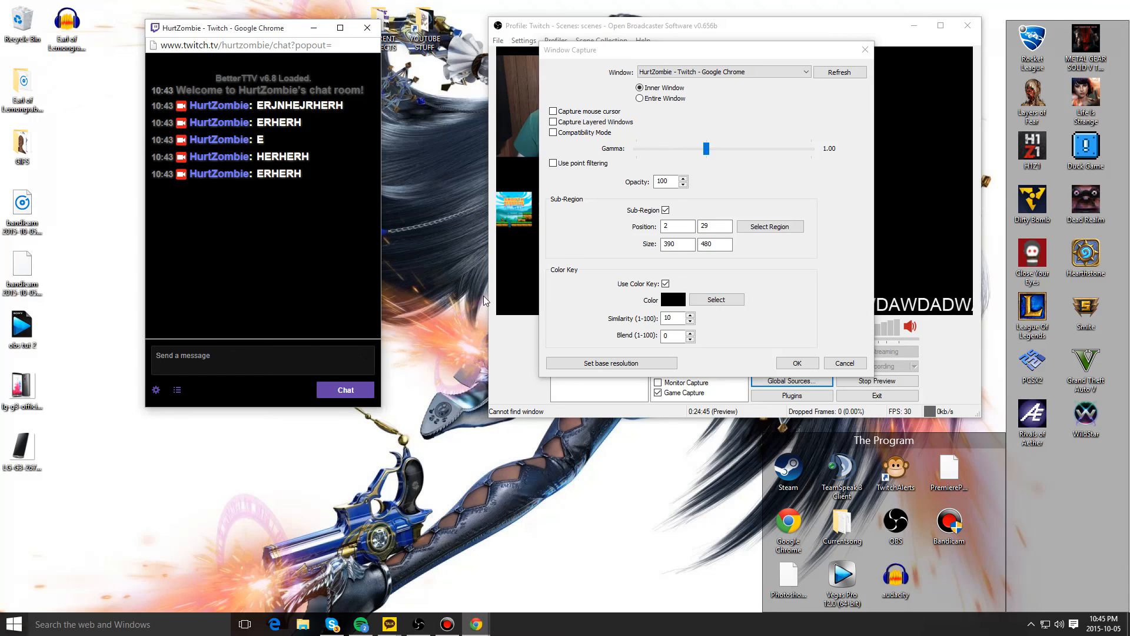
{"action": "left_click", "coordinate": [677, 335]}
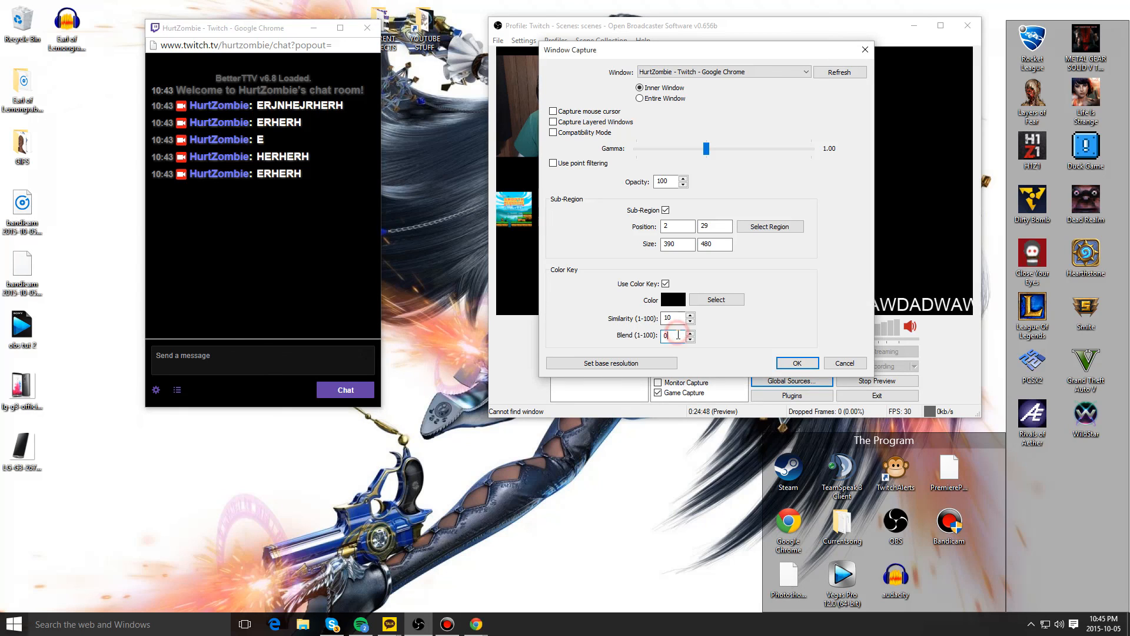
{"action": "left_click", "coordinate": [795, 363]}
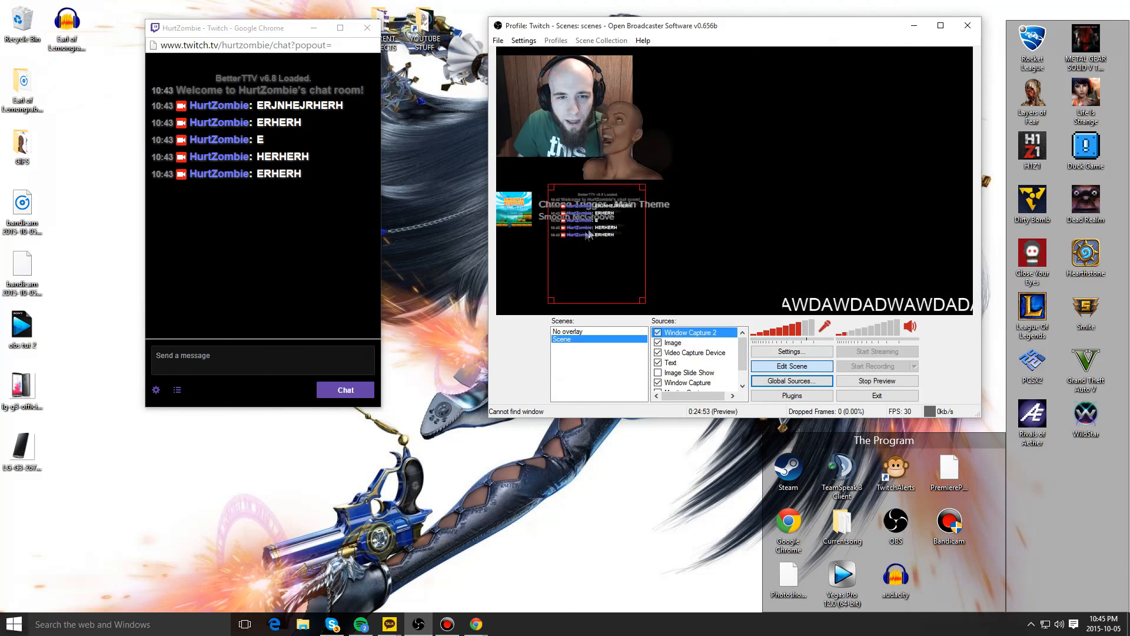
Step: Resize the chat capture, crop off its upper part, and place it in the lower-left corner of the scene
{"action": "left_click_drag", "start_coordinate": [590, 235], "coordinate": [537, 248]}
{"action": "left_click_drag", "start_coordinate": [591, 197], "coordinate": [832, 178]}
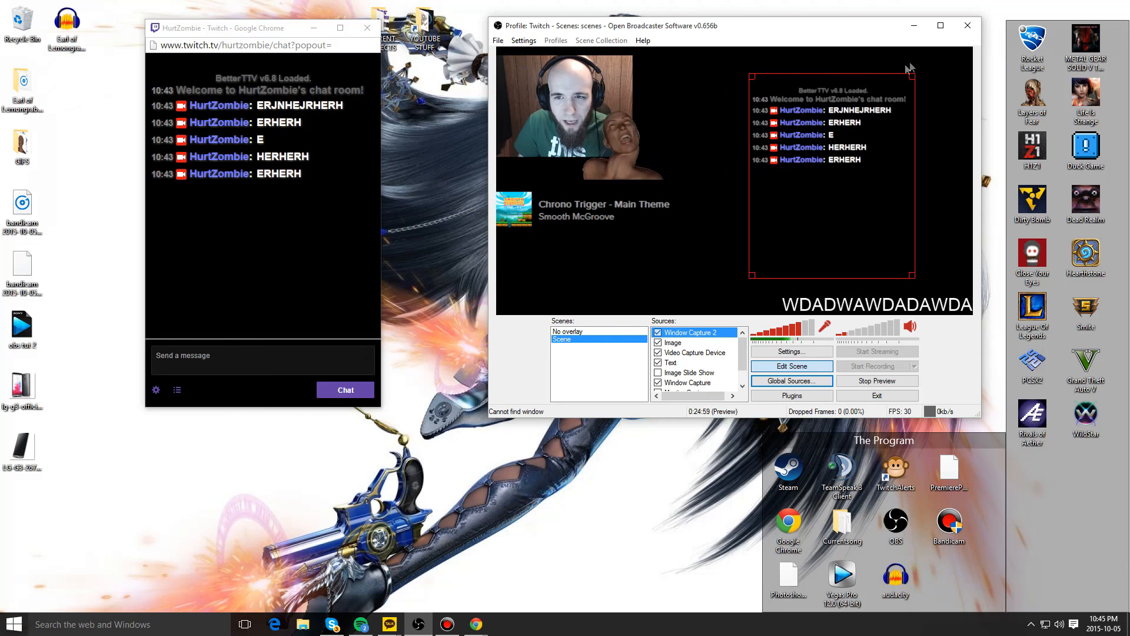
{"action": "left_click_drag", "start_coordinate": [911, 73], "coordinate": [861, 121]}
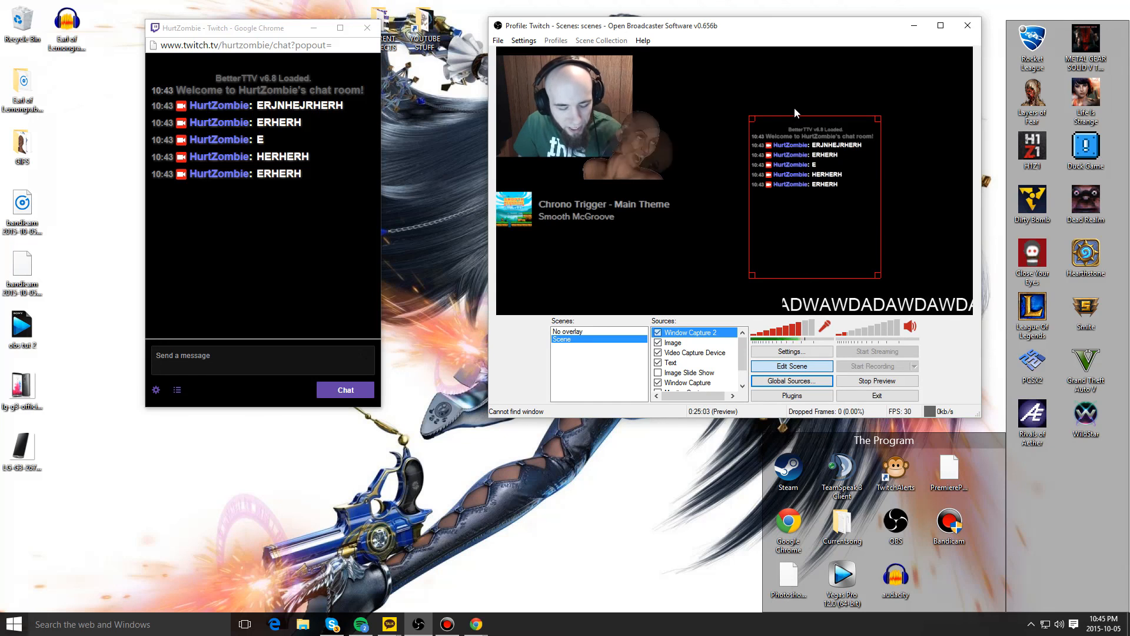
{"action": "left_click_drag", "start_coordinate": [793, 111], "coordinate": [792, 286]}
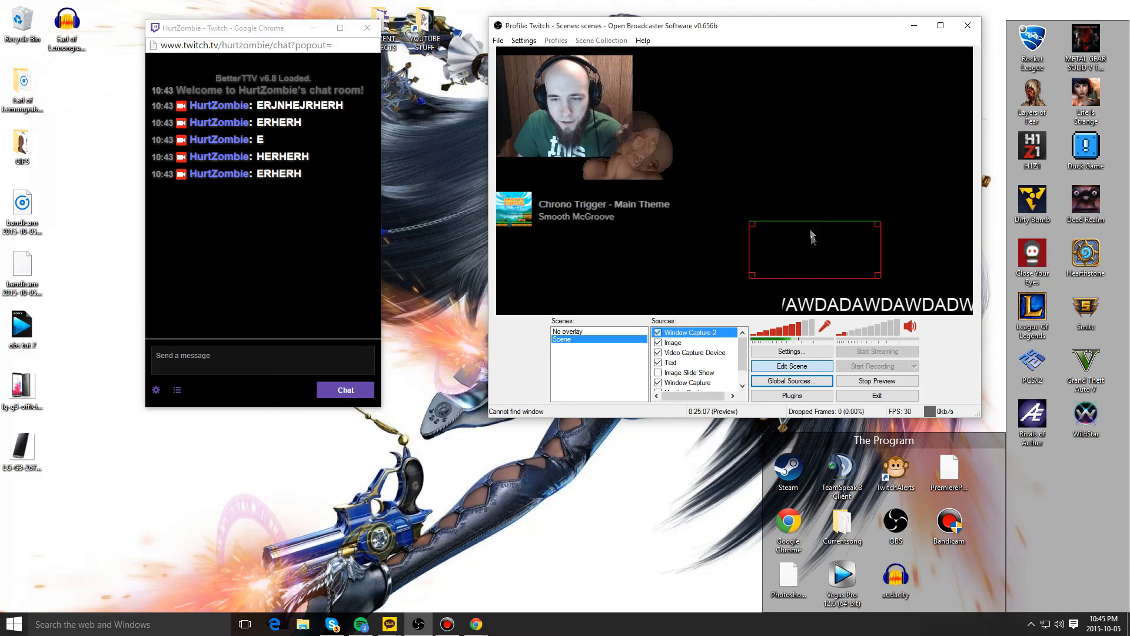
{"action": "left_click_drag", "start_coordinate": [812, 249], "coordinate": [557, 288]}
{"action": "left_click_drag", "start_coordinate": [624, 263], "coordinate": [611, 267]}
Step: Send a run of test messages in the popped-out chat, starting with AEGEWGWEG, WEG, WEGW and EGWE and ending with WEG
{"action": "left_click", "coordinate": [240, 367]}
{"action": "type", "text": "AEGEWGWEG"}
{"action": "key", "text": "Return"}
{"action": "type", "text": "WEG"}
{"action": "key", "text": "Return"}
{"action": "type", "text": "WEGW"}
{"action": "key", "text": "Return"}
{"action": "type", "text": "EGWE"}
{"action": "key", "text": "Return"}
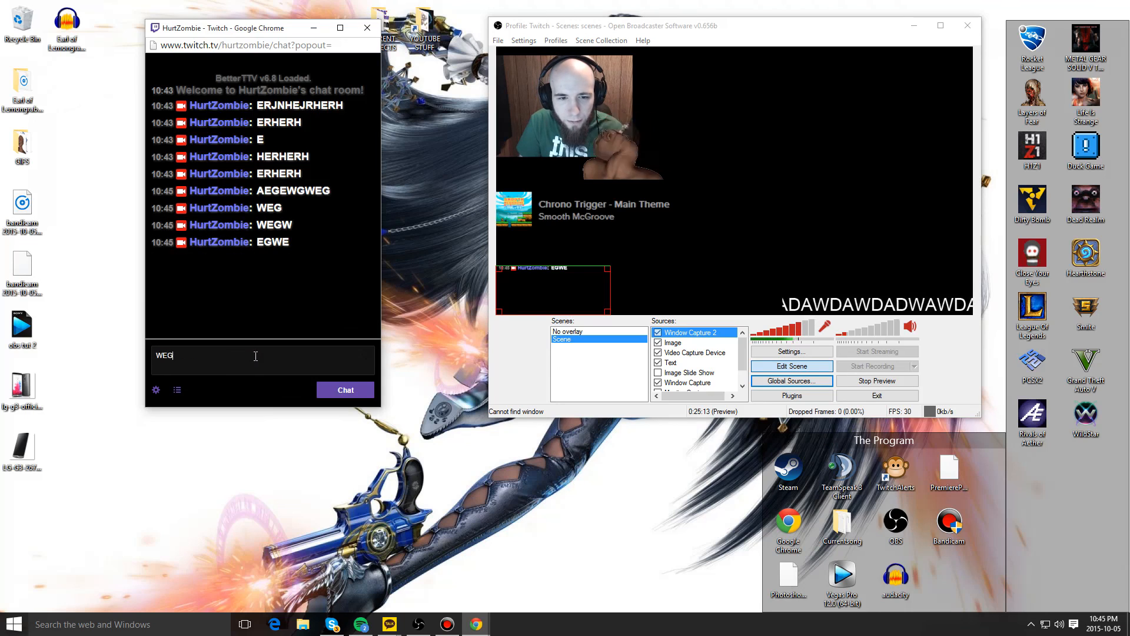
{"action": "key", "text": "Return"}
{"action": "type", "text": "WEG"}
{"action": "key", "text": "Return"}
{"action": "type", "text": "WE"}
{"action": "key", "text": "Return"}
{"action": "type", "text": "GWEG"}
{"action": "key", "text": "Return"}
{"action": "type", "text": "WEG"}
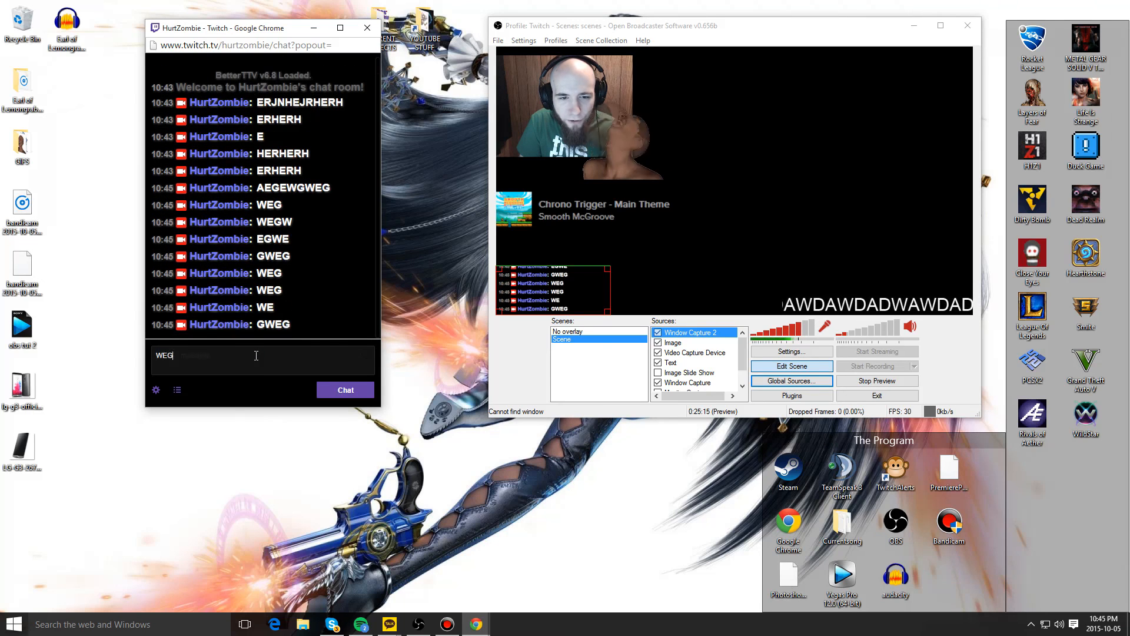
{"action": "key", "text": "Return"}
{"action": "type", "text": "WEG"}
{"action": "key", "text": "Return"}
{"action": "type", "text": "WEG"}
{"action": "key", "text": "Return"}
{"action": "type", "text": "WEG"}
{"action": "key", "text": "Return"}
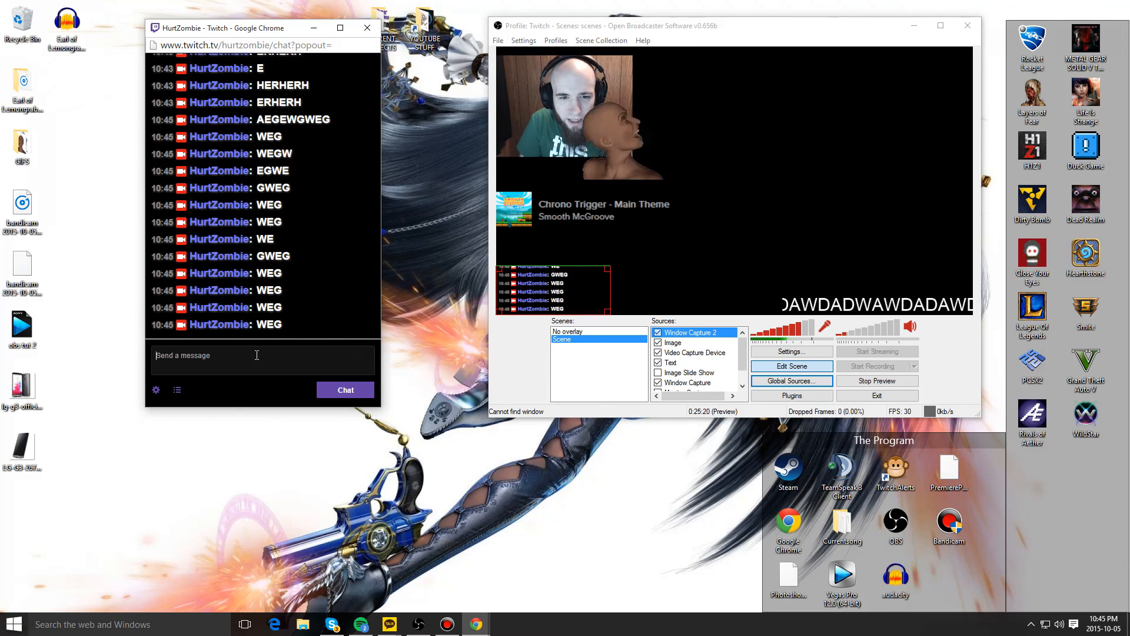
{"action": "type", "text": "WEG"}
{"action": "key", "text": "Return"}
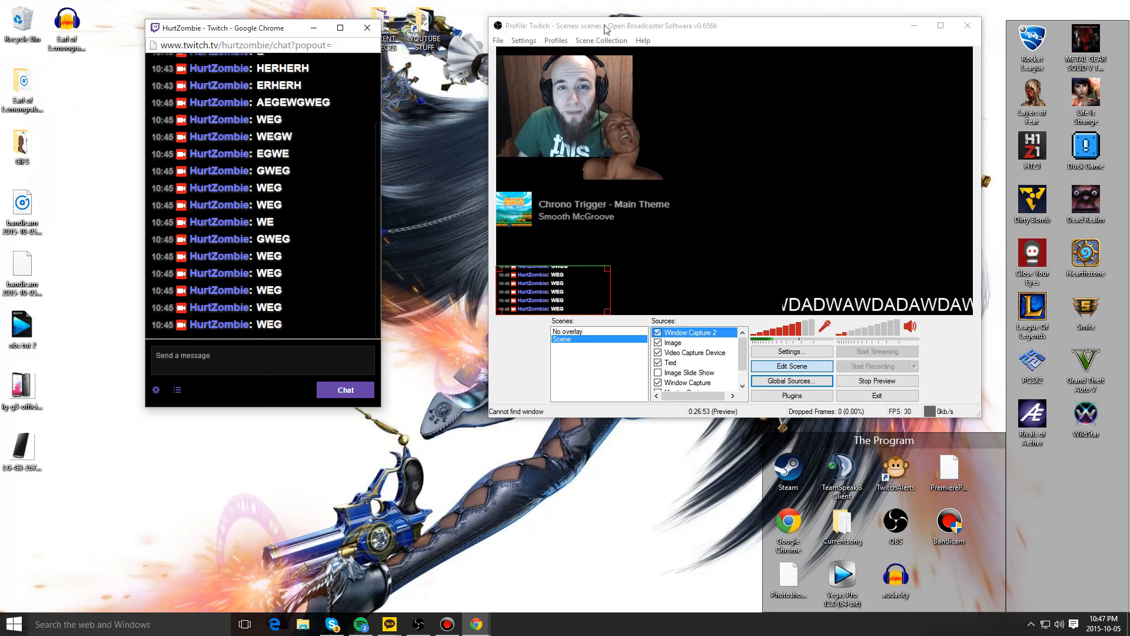
Step: Enlarge the animated head image to fill the scene's height, center it, and maximize the OBS window
{"action": "left_click_drag", "start_coordinate": [607, 29], "coordinate": [533, 21]}
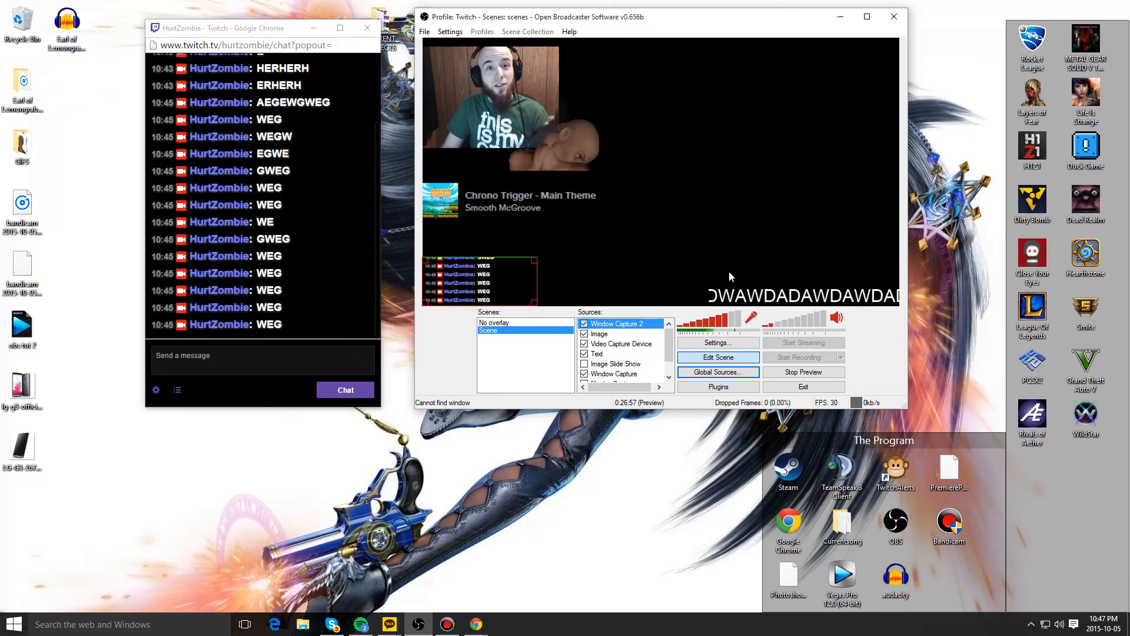
{"action": "left_click", "coordinate": [541, 145]}
{"action": "left_click_drag", "start_coordinate": [626, 171], "coordinate": [906, 345]}
{"action": "left_click_drag", "start_coordinate": [775, 249], "coordinate": [732, 210]}
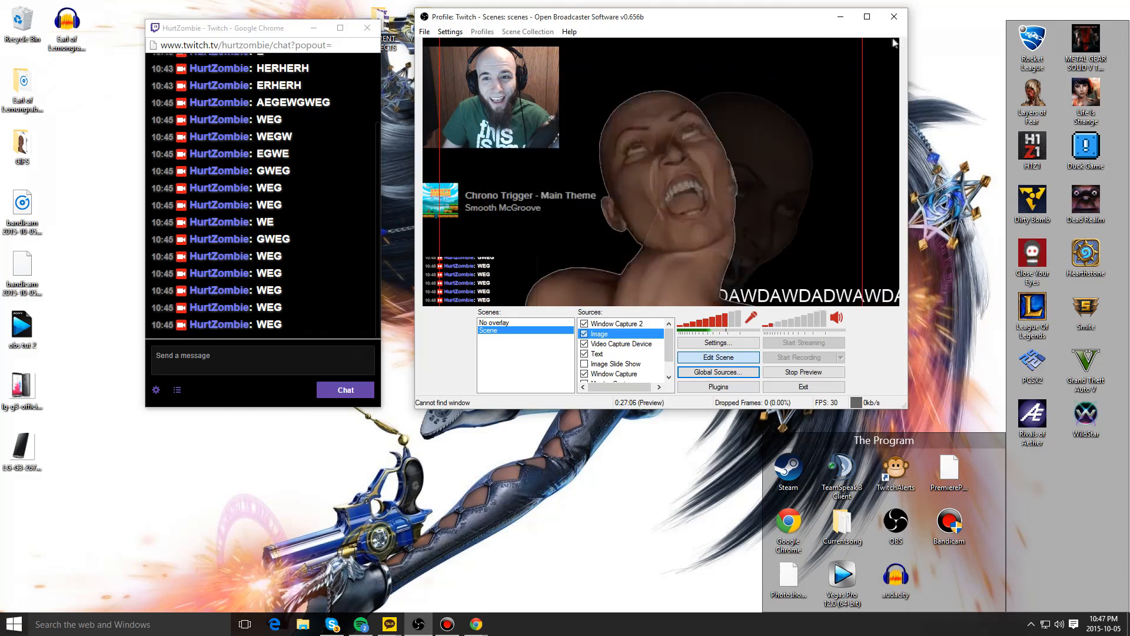
{"action": "left_click", "coordinate": [866, 16]}
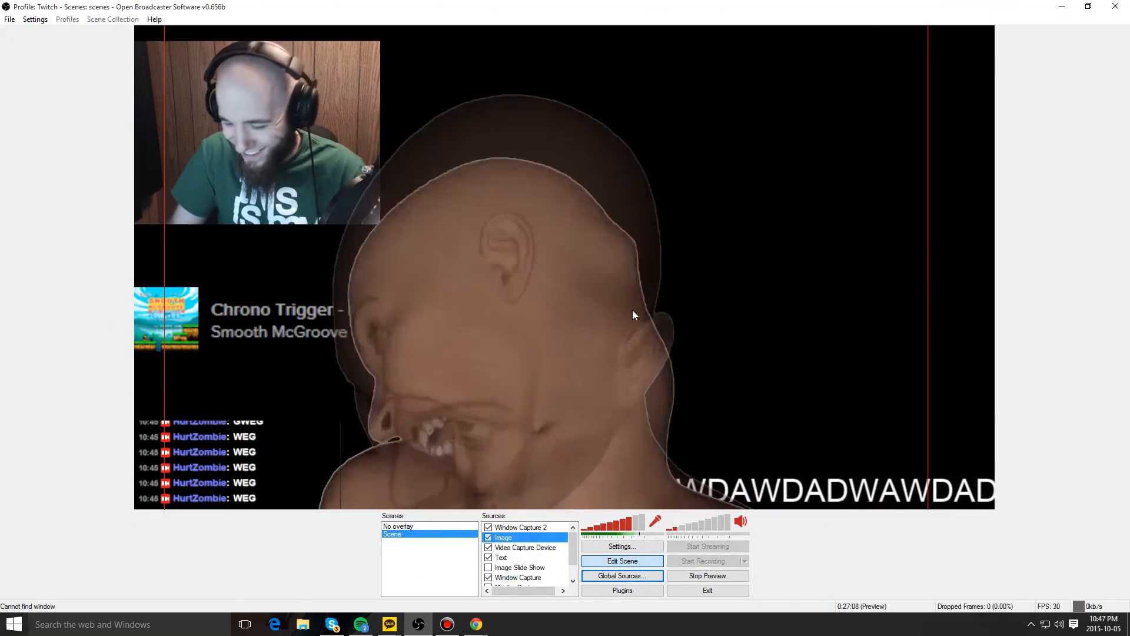